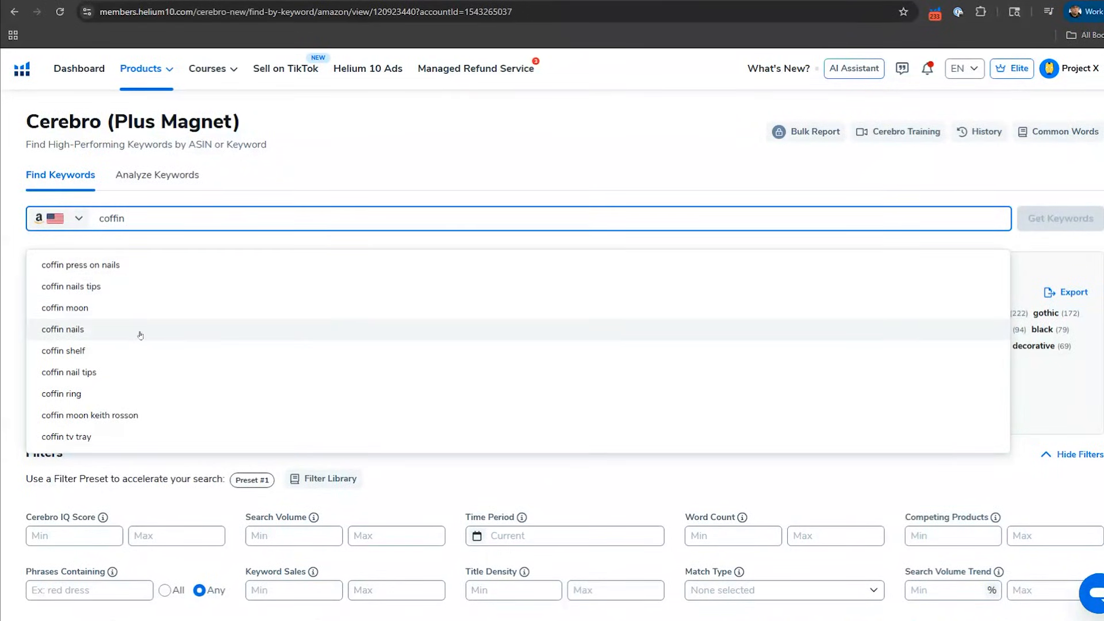
Step: Retrieve the keywords for the suggested phrase "coffin shelf" in the US Amazon marketplace
click(66, 350)
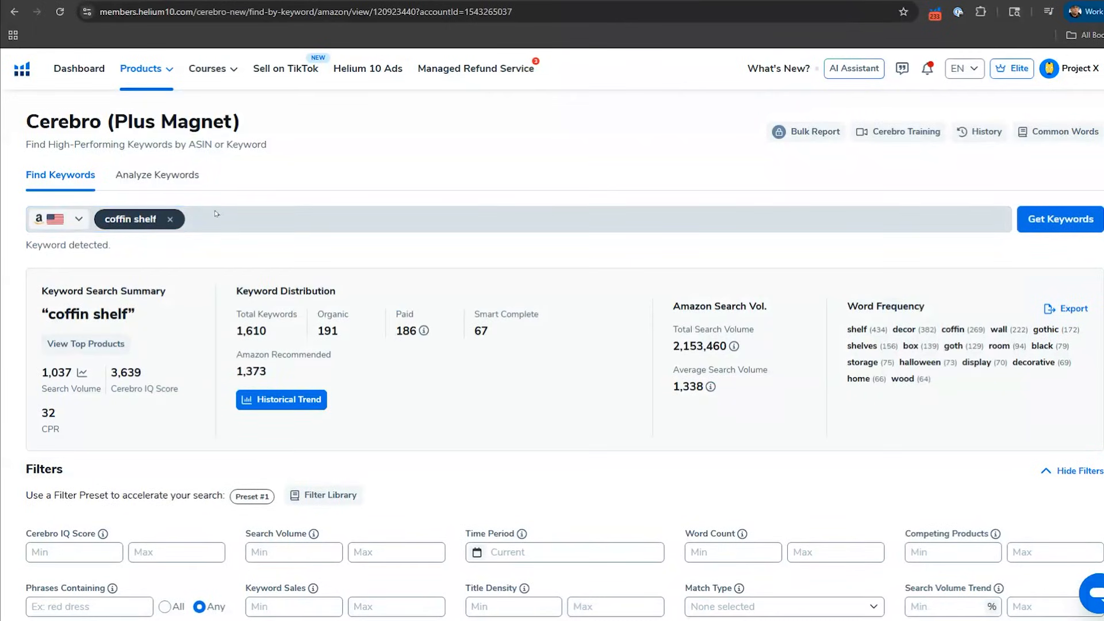
click(1061, 223)
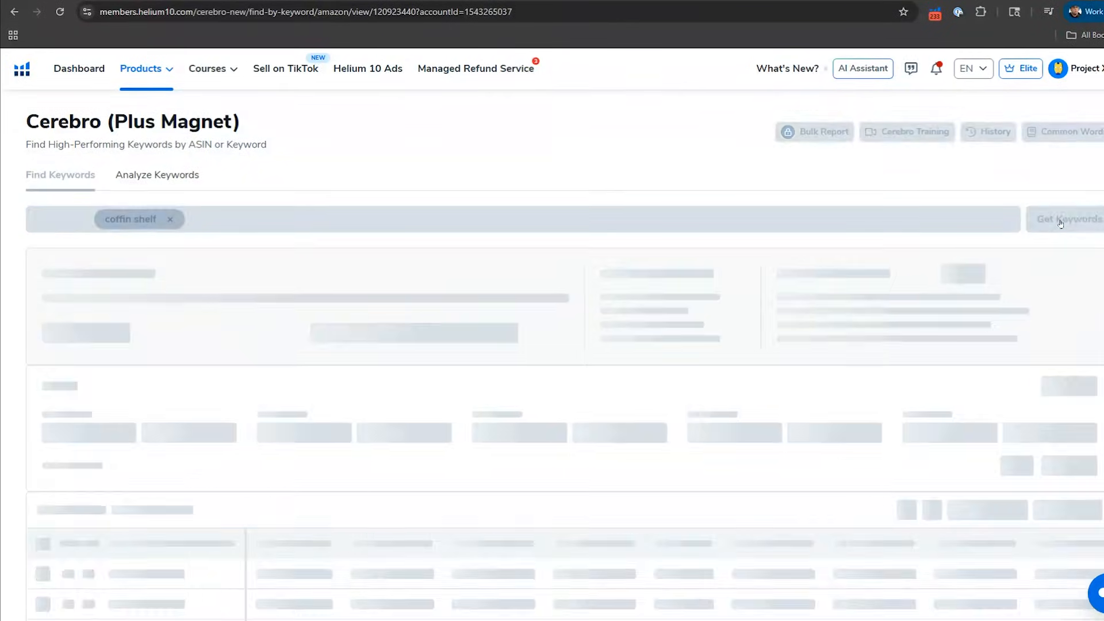
click(510, 374)
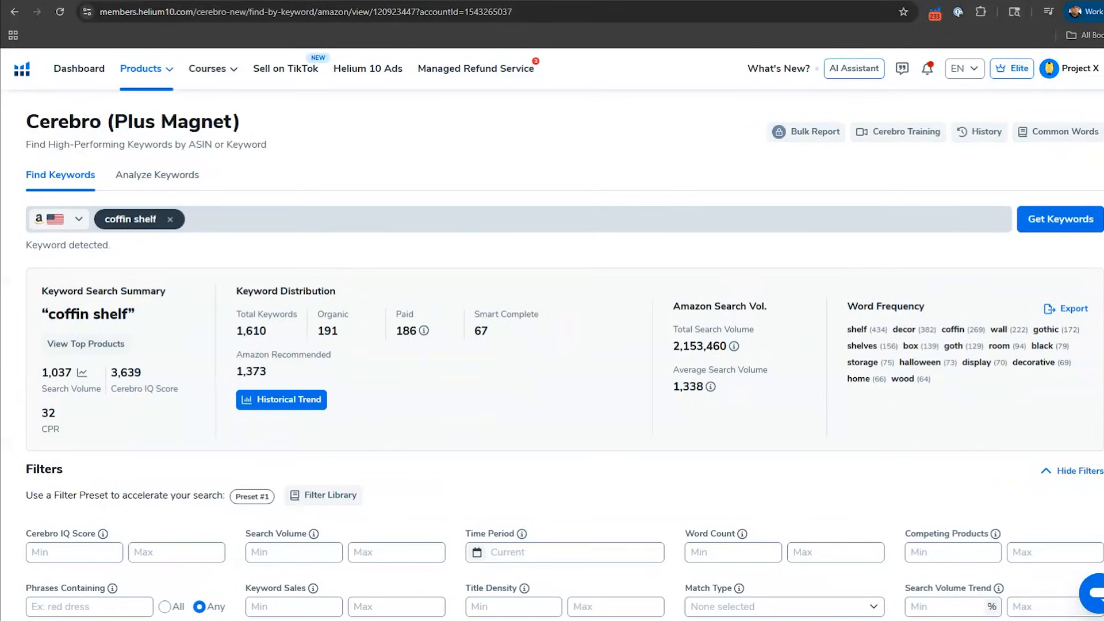
Step: Examine the coffin shelf search summary, keyword distribution, Amazon search volume and the keyword results beneath the filters
scroll(283, 431, up, 5)
scroll(284, 430, left, 3)
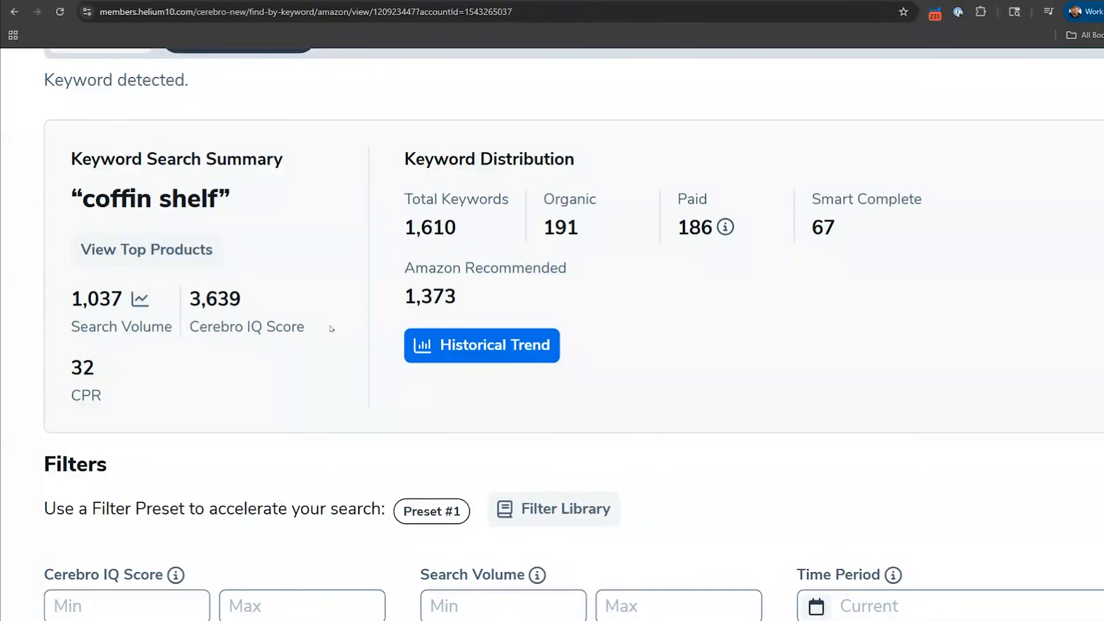
scroll(331, 328, right, 1)
scroll(331, 329, left, 1)
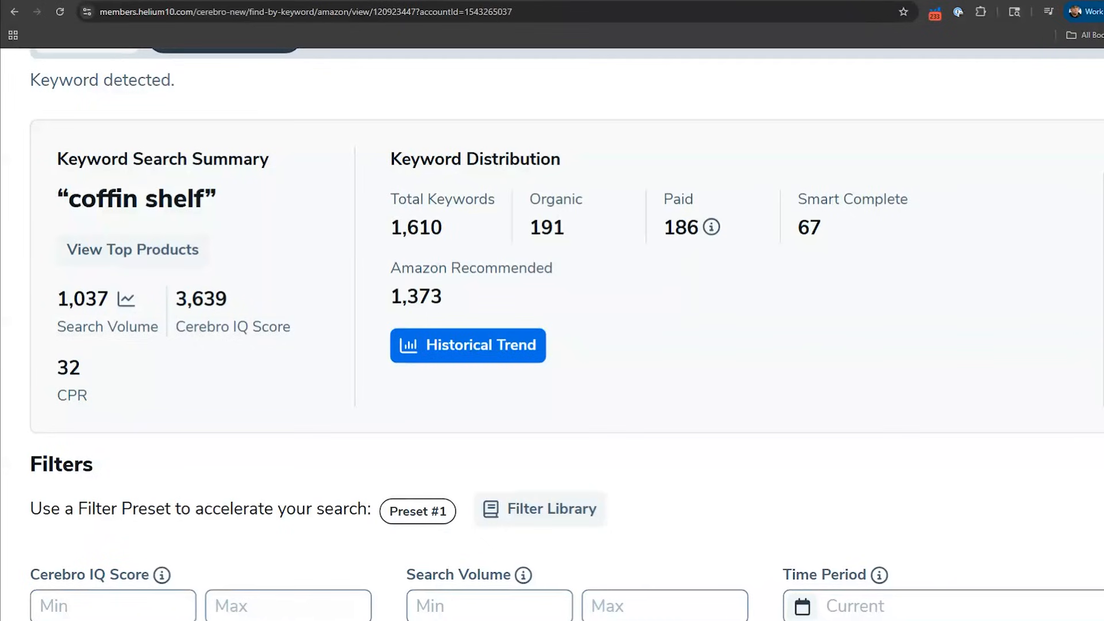
scroll(3, 300, right, 5)
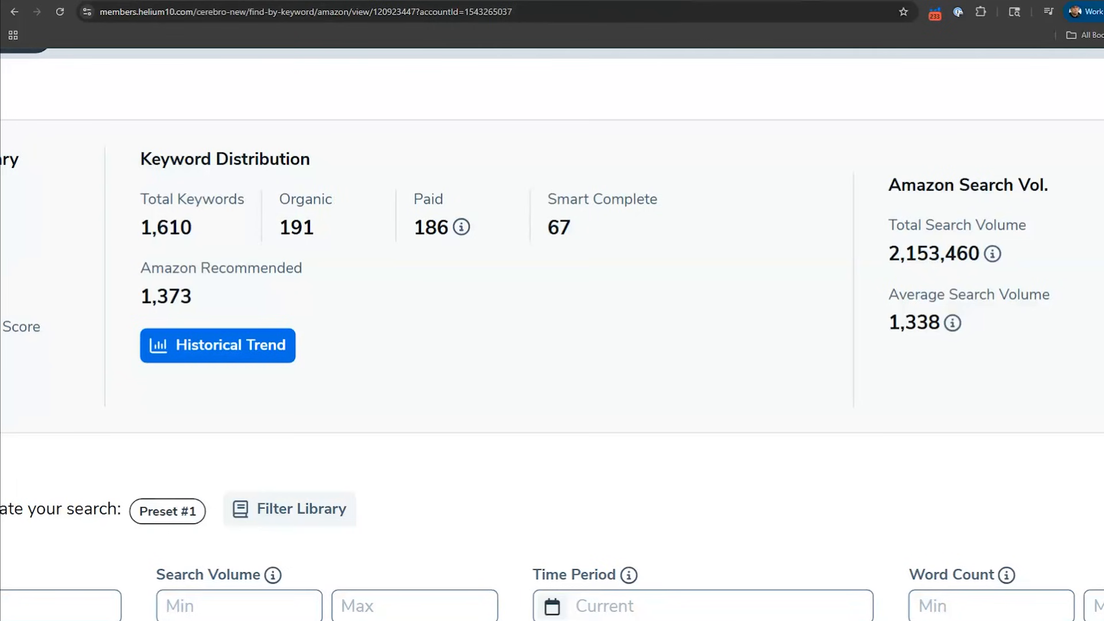
scroll(563, 281, down, 5)
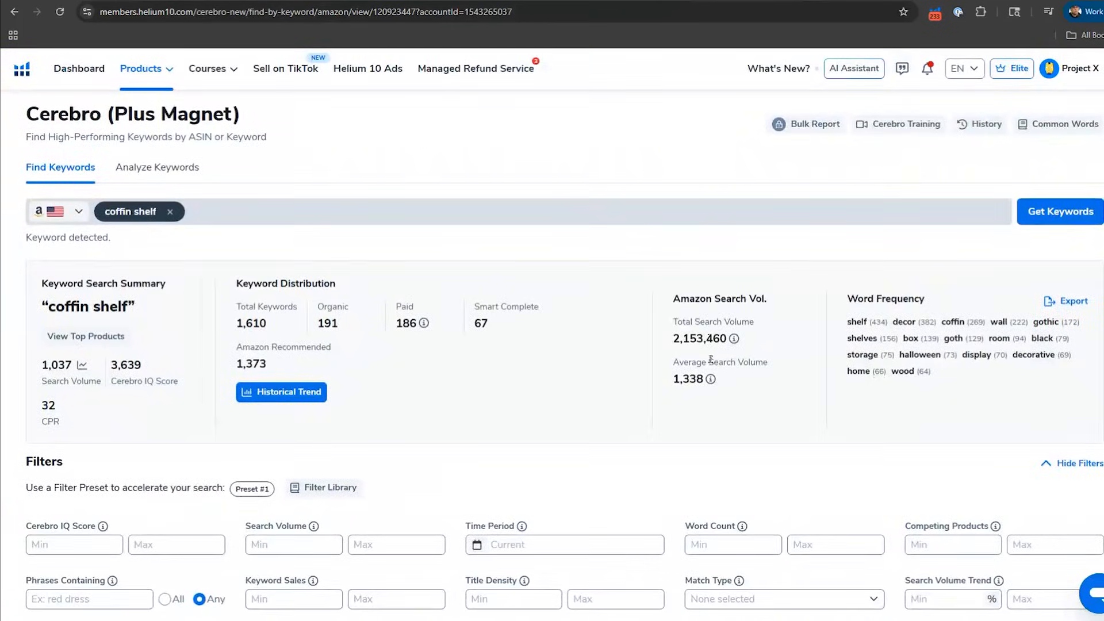
scroll(711, 361, down, 5)
scroll(740, 366, down, 5)
scroll(686, 358, up, 10)
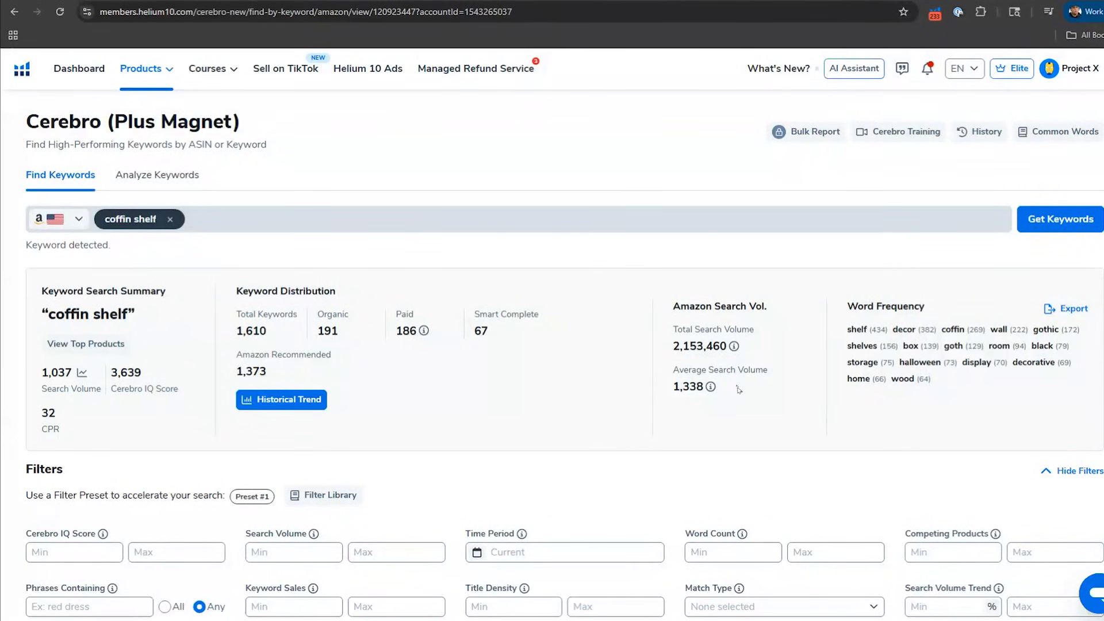
scroll(739, 391, down, 8)
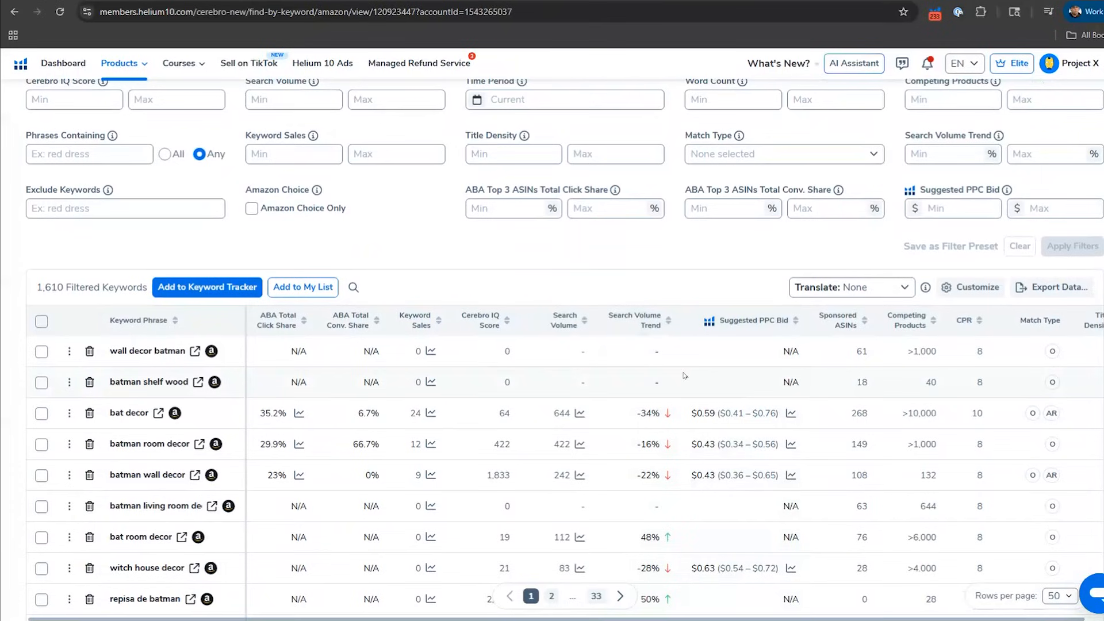
scroll(684, 375, up, 4)
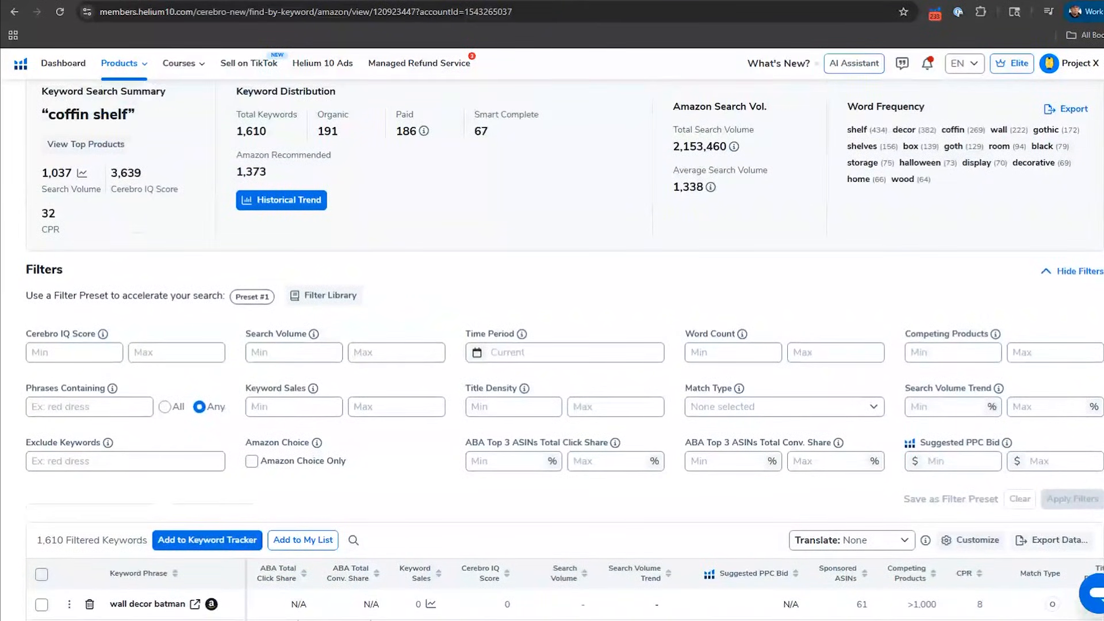
scroll(674, 370, up, 2)
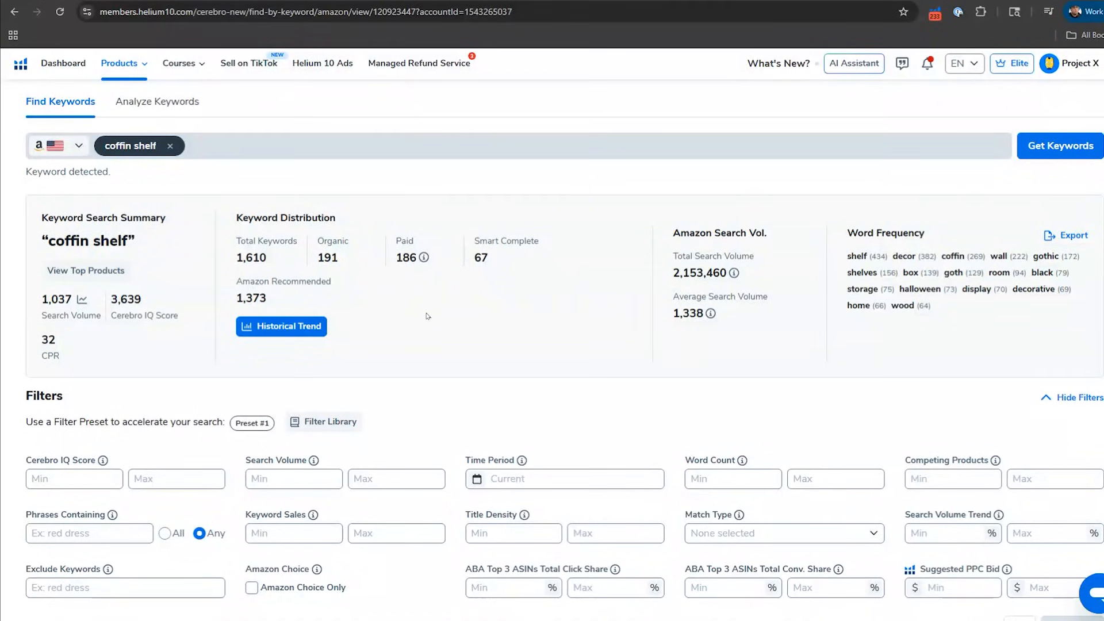
Step: Filter the coffin shelf keywords to the Smart Complete match type and widen the Keyword Phrase column
scroll(427, 316, down, 3)
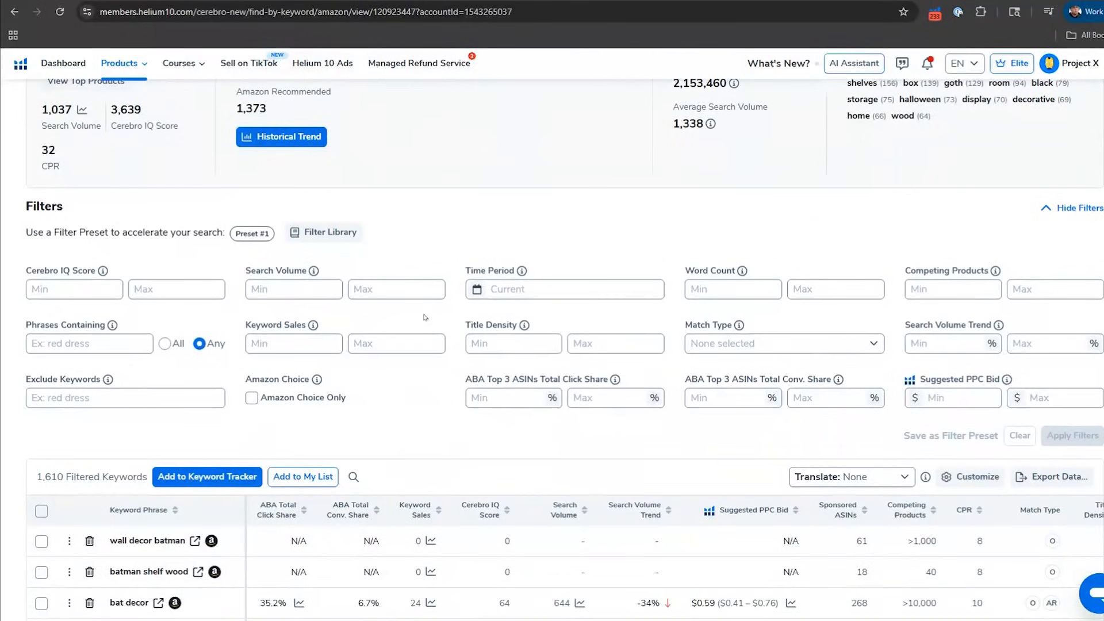
click(690, 343)
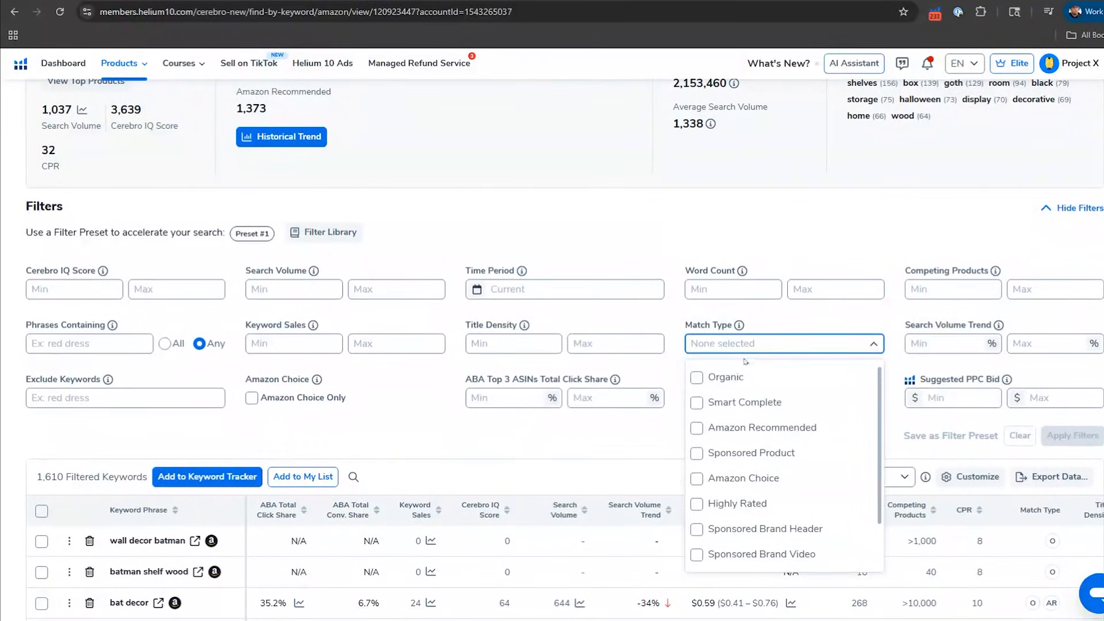
click(697, 402)
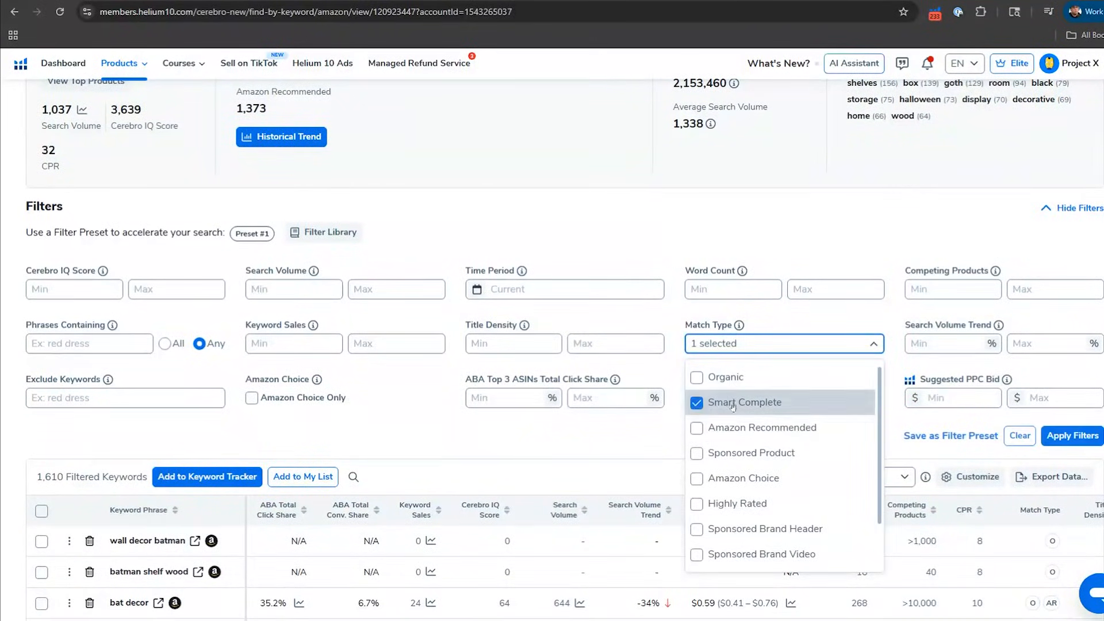
click(1061, 437)
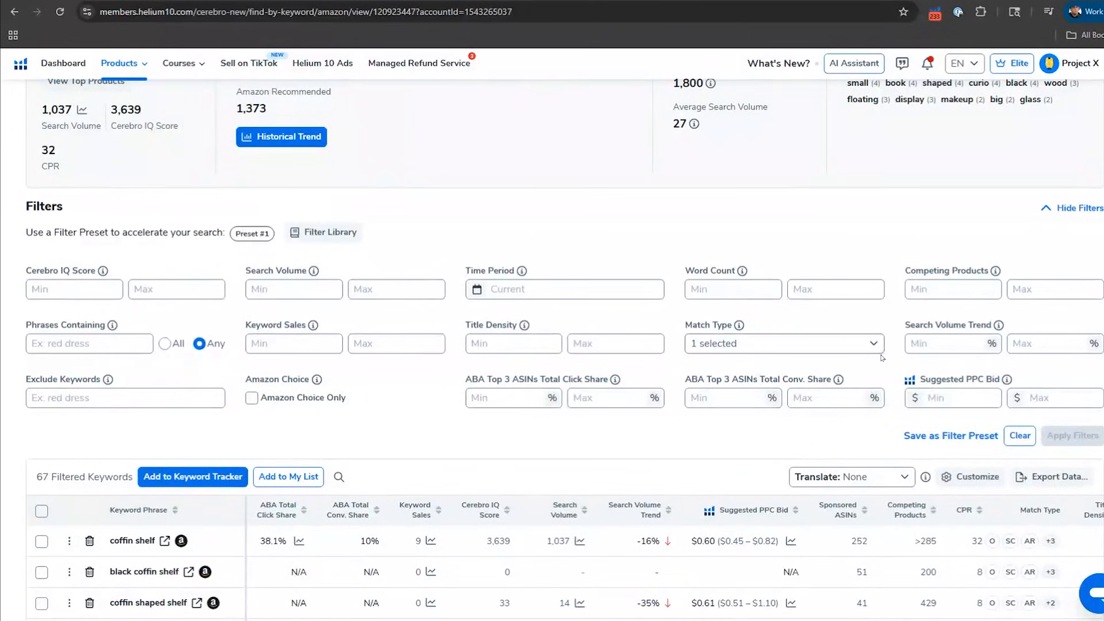
scroll(880, 358, down, 5)
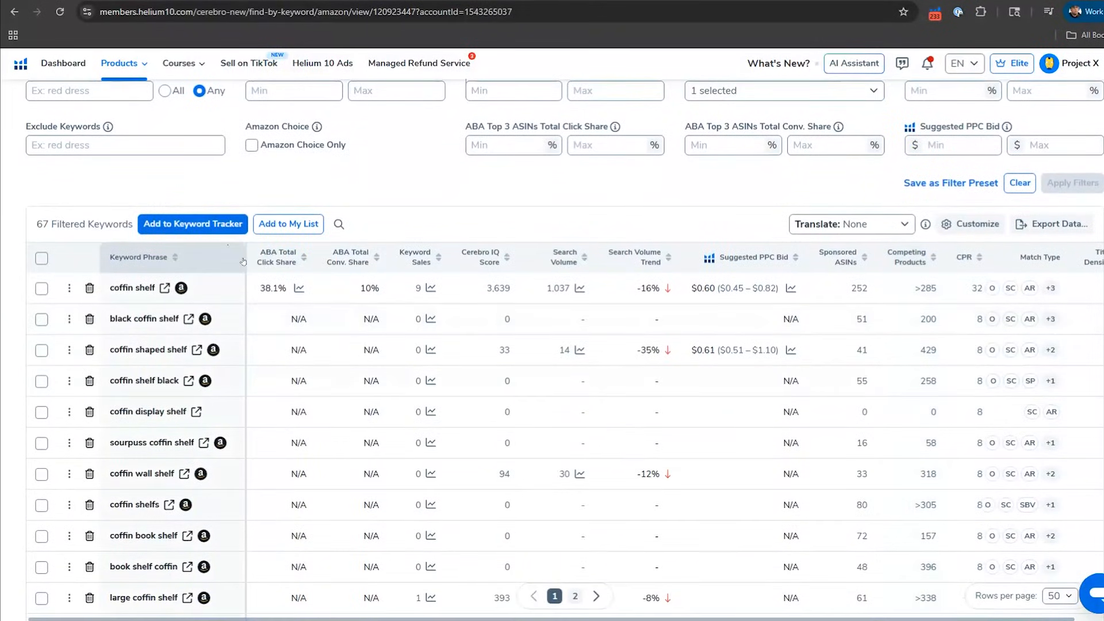
drag(245, 257, 323, 257)
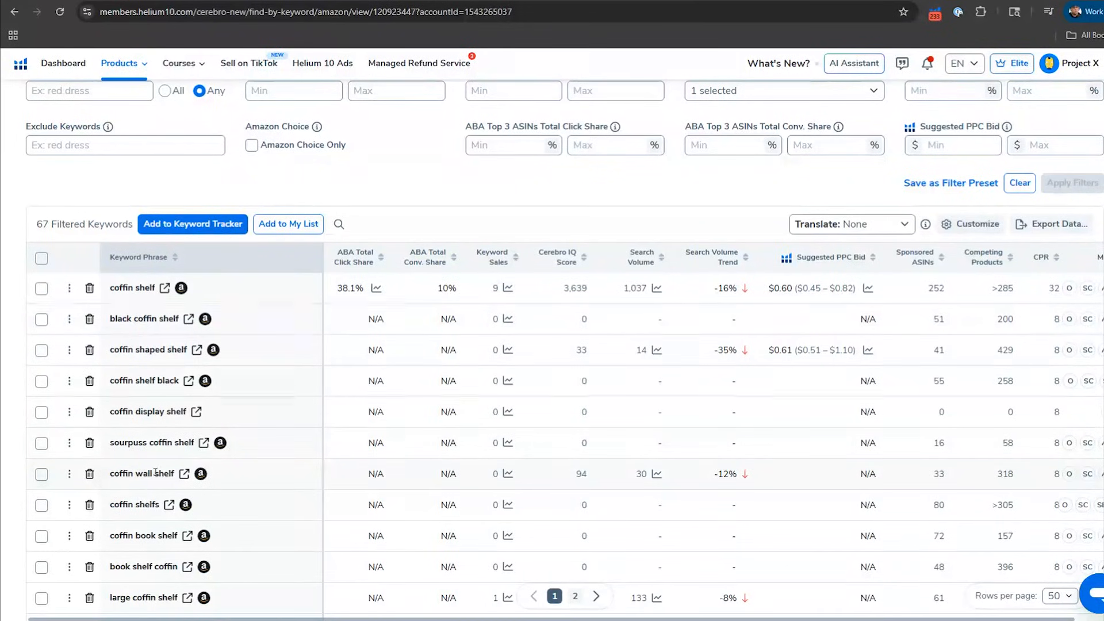
Step: Examine the Smart Complete keyword phrases and their metrics, including the top ranked products for "black coffin shelf"
scroll(158, 502, down, 1)
scroll(158, 503, down, 1)
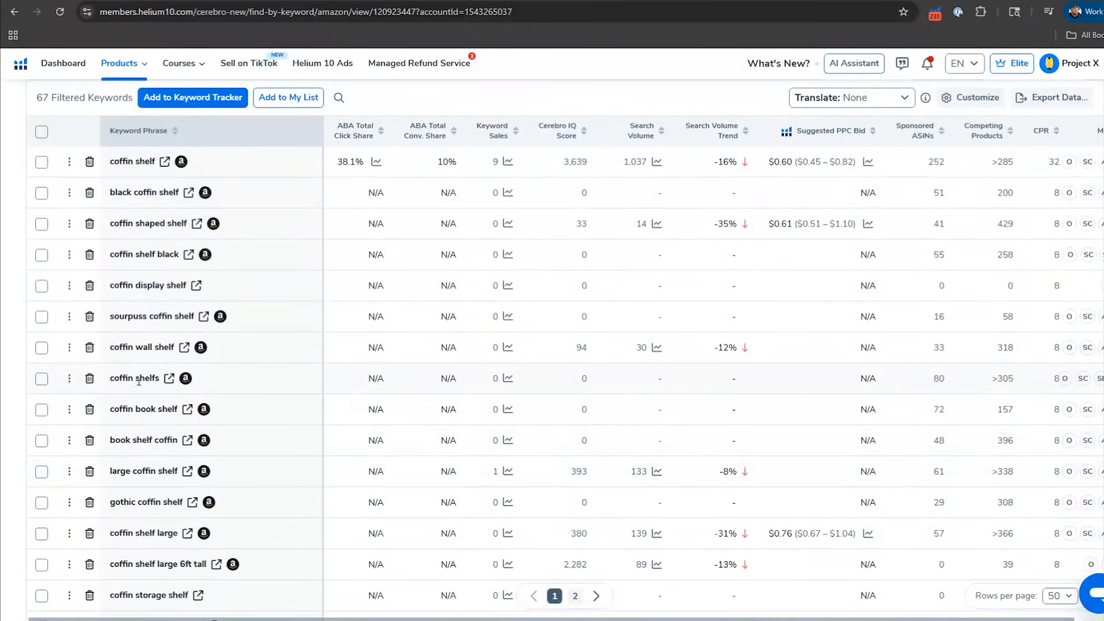
mouse_move(146, 381)
mouse_move(198, 448)
scroll(231, 335, down, 4)
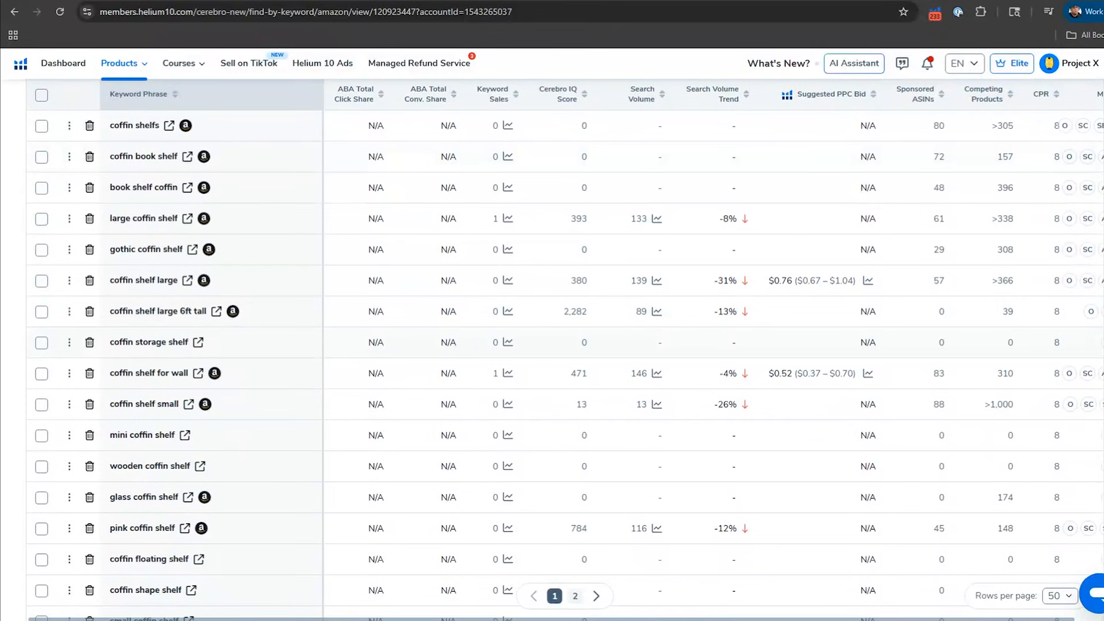
scroll(159, 233, down, 2)
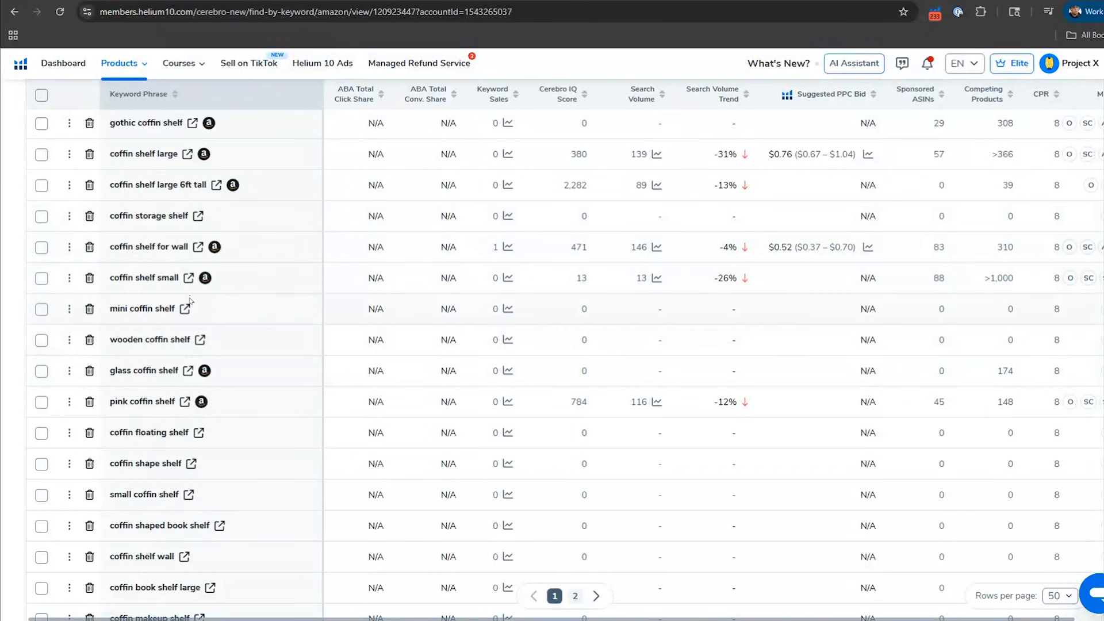
scroll(189, 298, up, 3)
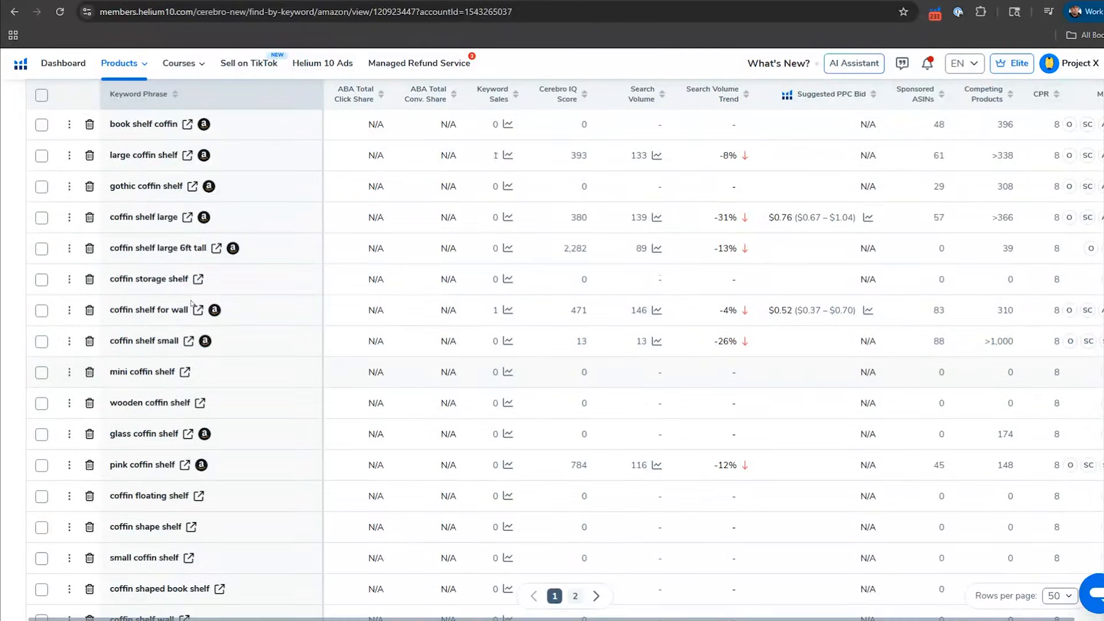
scroll(192, 303, up, 3)
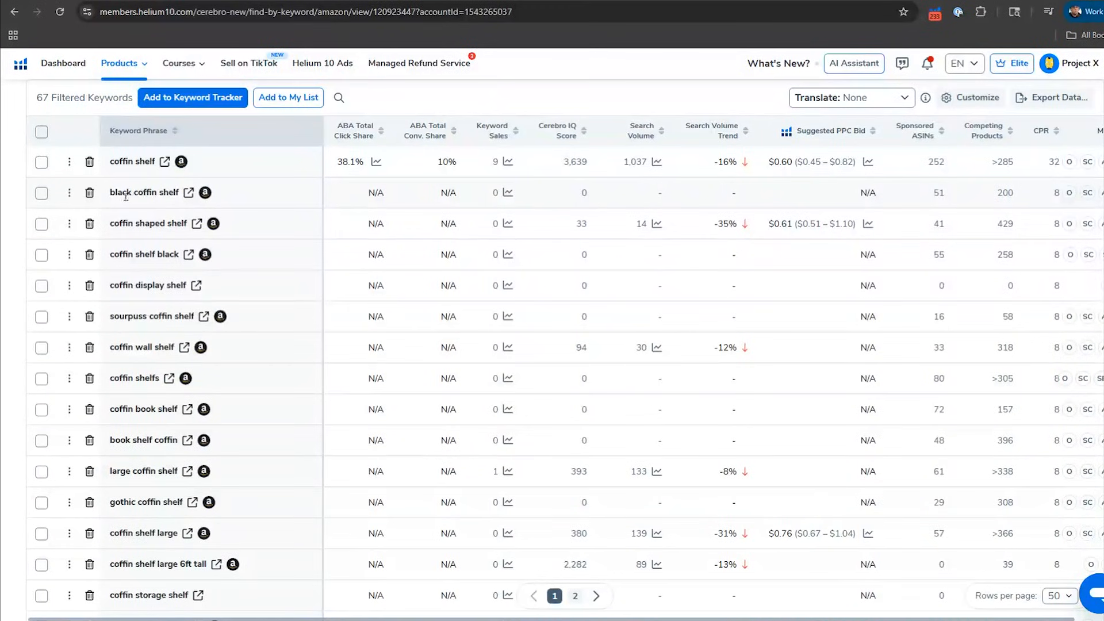
drag(109, 193, 179, 192)
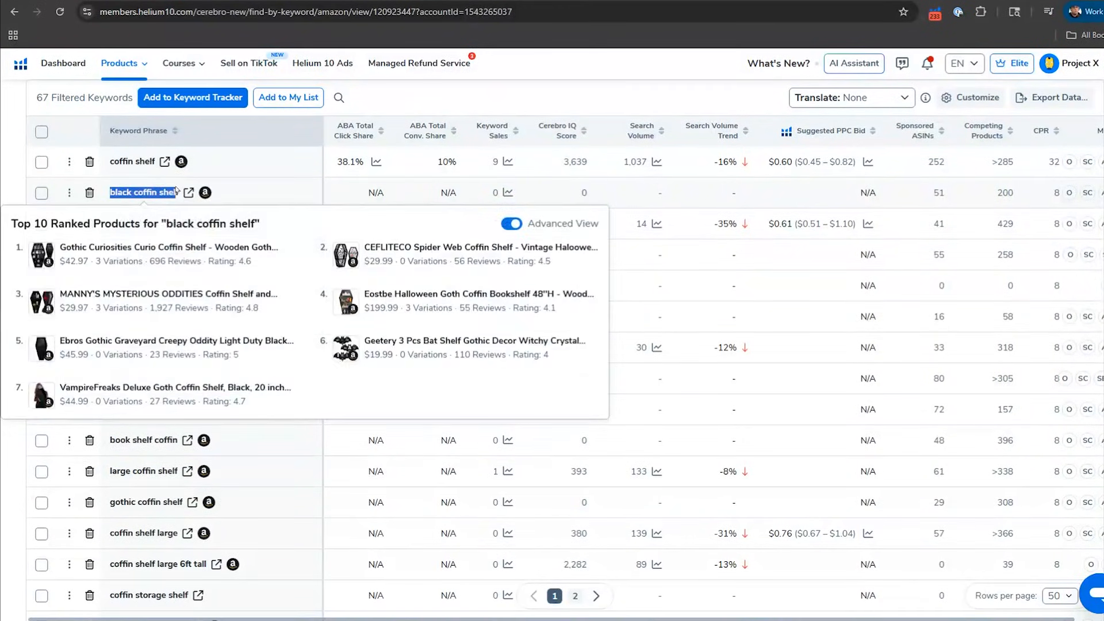
click(155, 196)
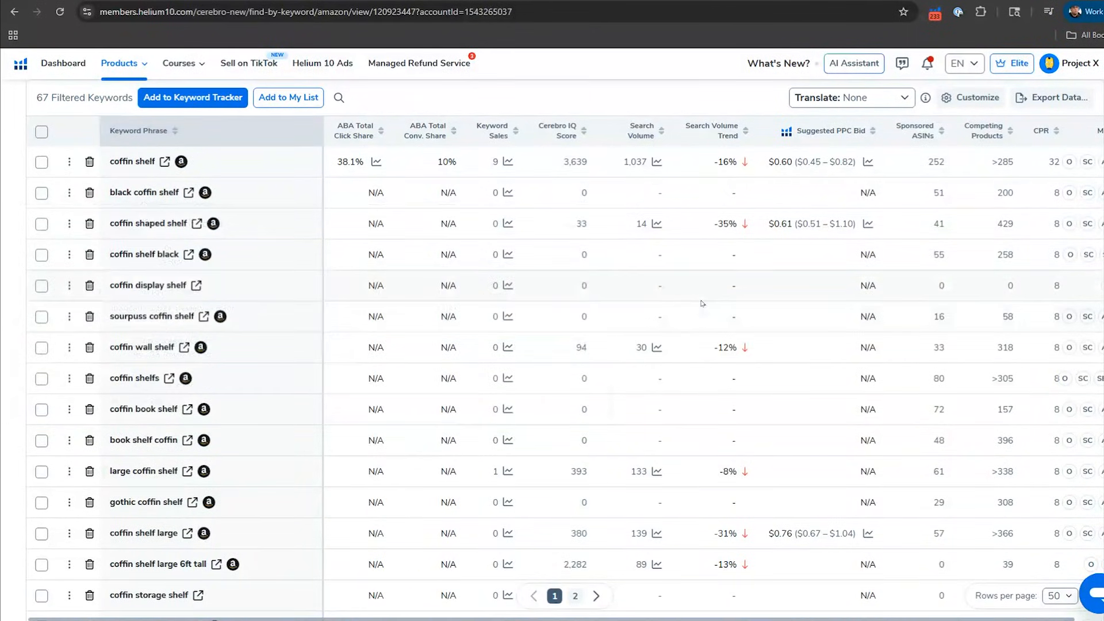
scroll(709, 318, right, 3)
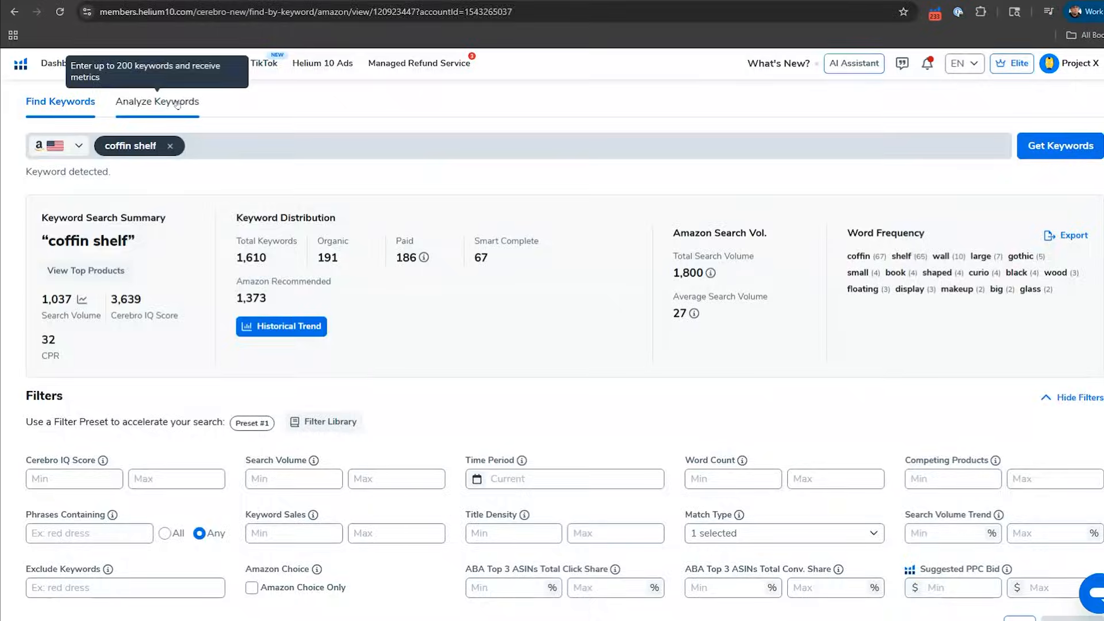
Step: Switch to keyword analysis and add "coffin shelf" as the first keyword to analyze
click(153, 101)
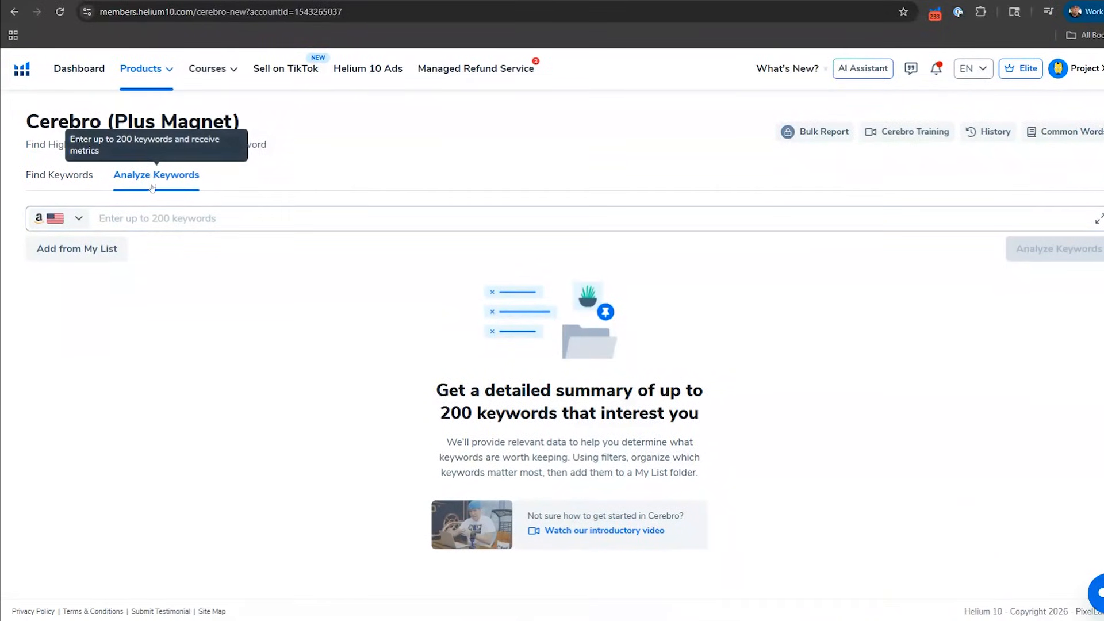
click(207, 220)
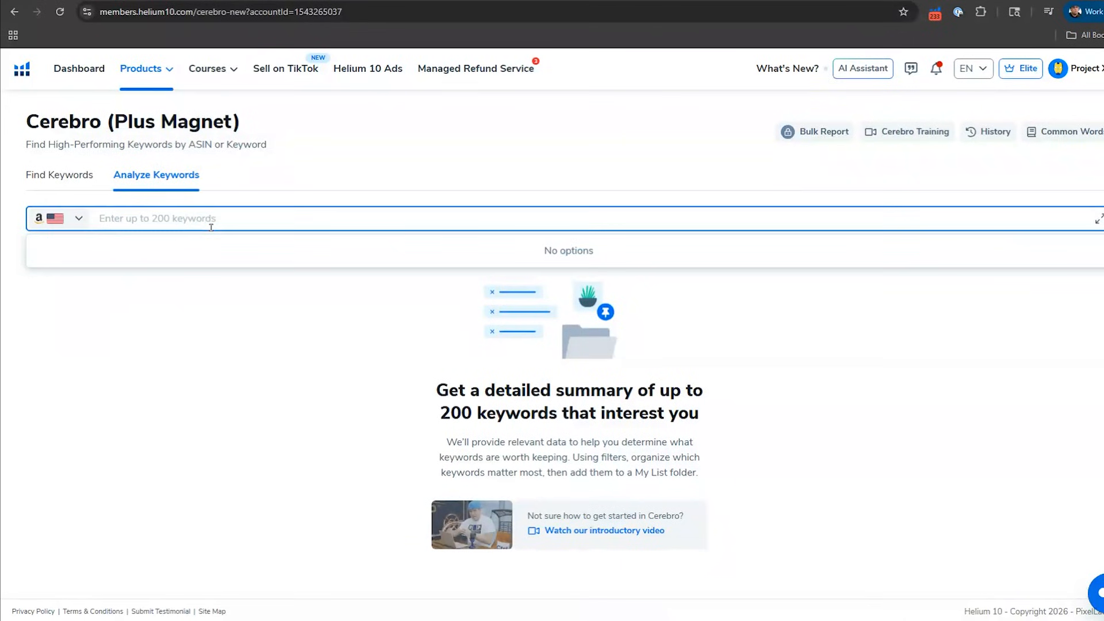
text(coffin shelf)
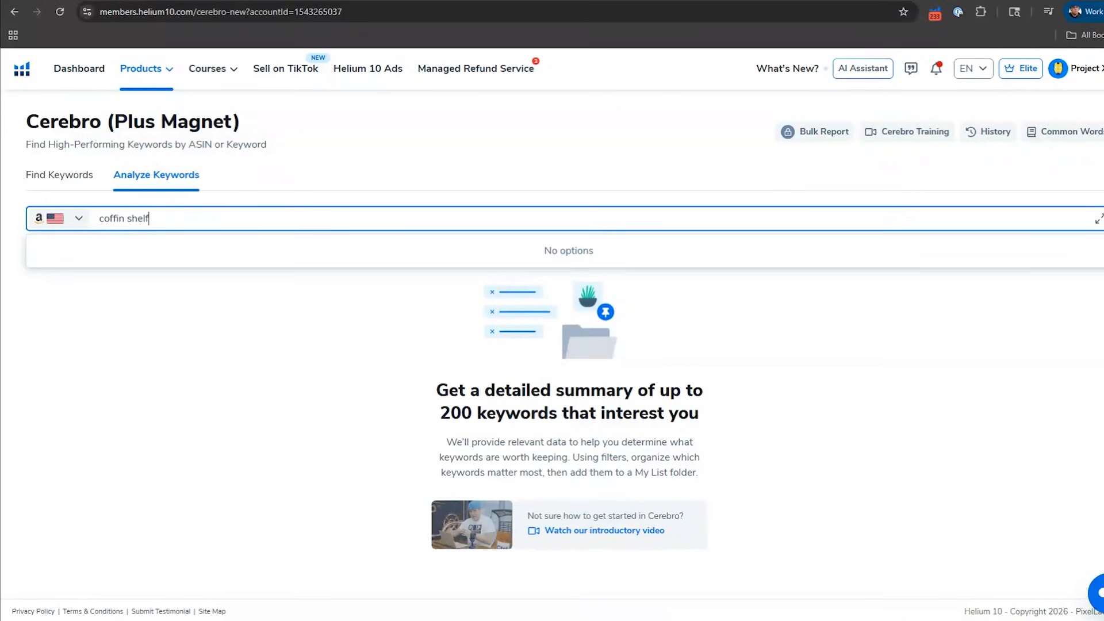
key(BackSpace)
text(f)
key(Return)
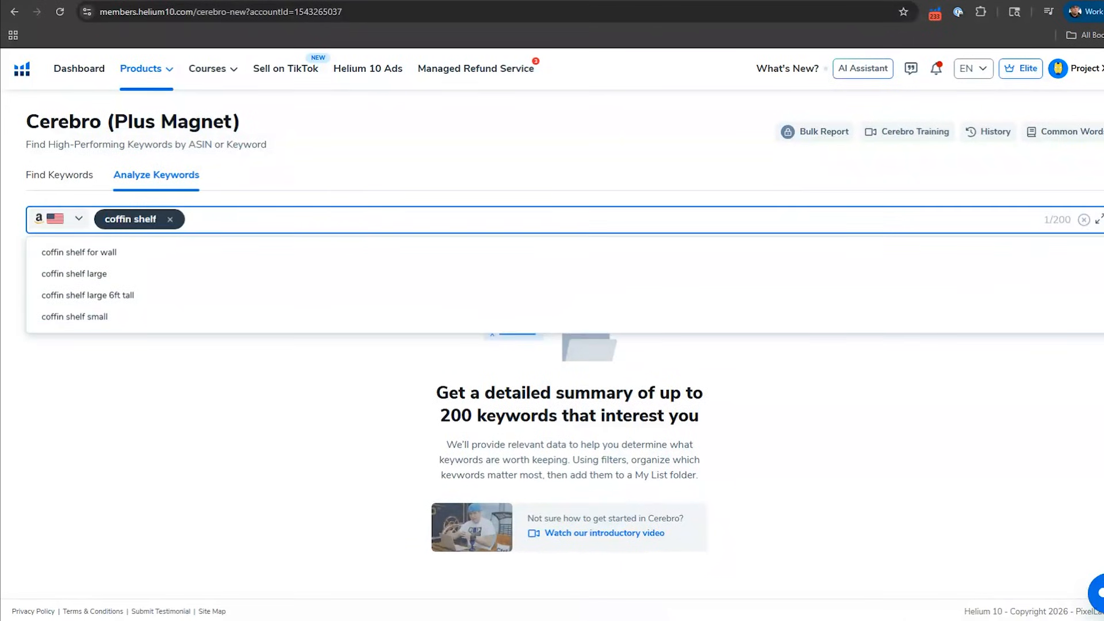
Step: Add "gothic shelves" and "gothic decor" to the keywords to analyze
text(gothic shelves)
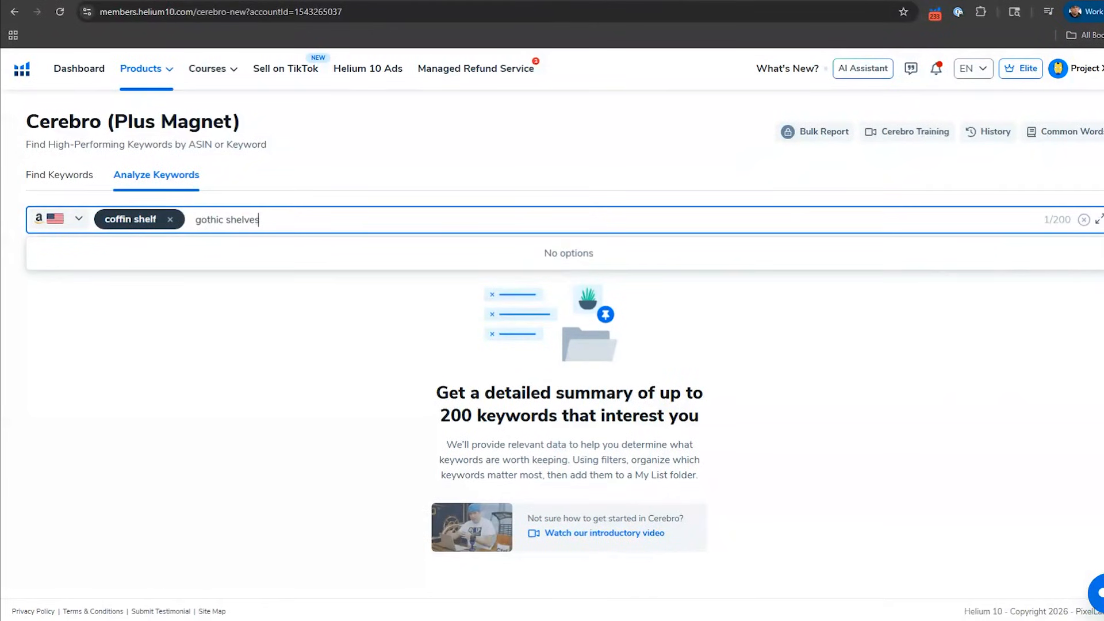
key(Return)
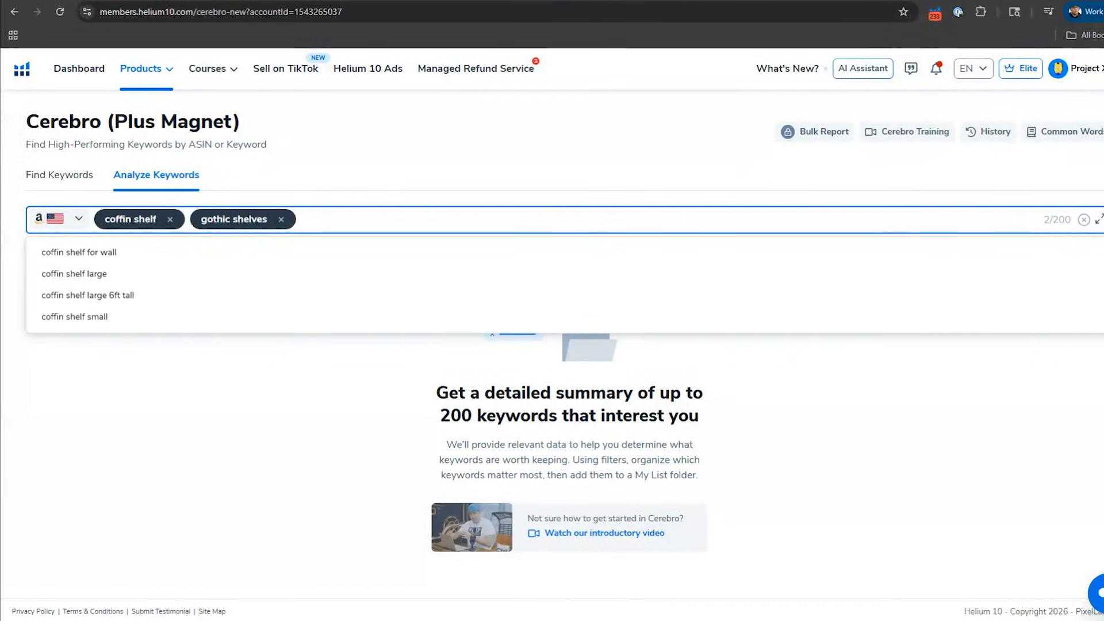
text(gothic deco)
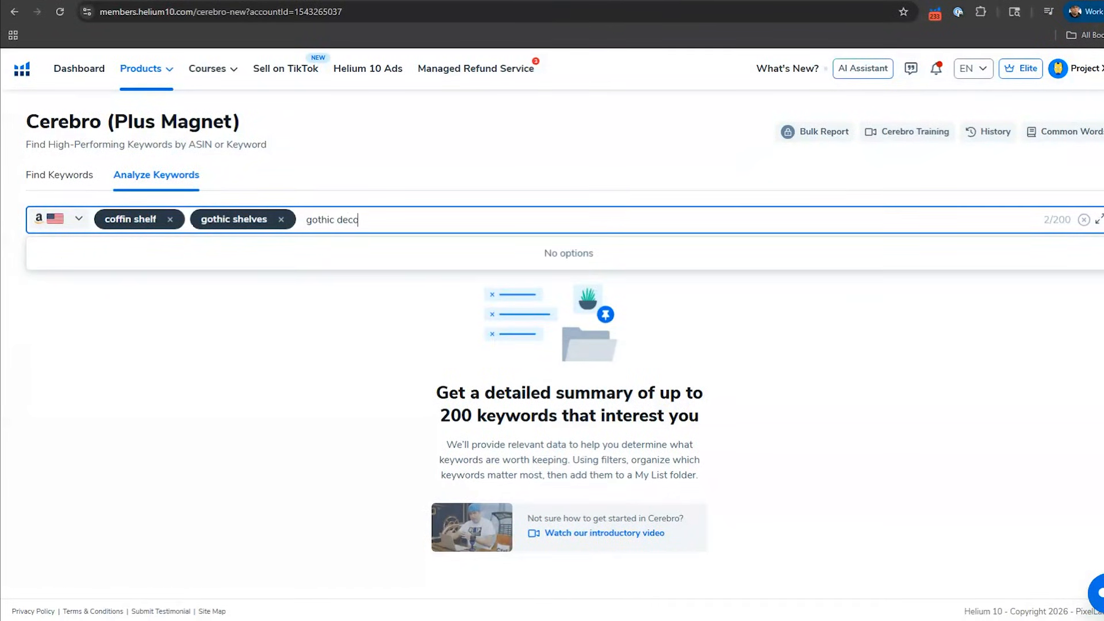
text(r)
key(Return)
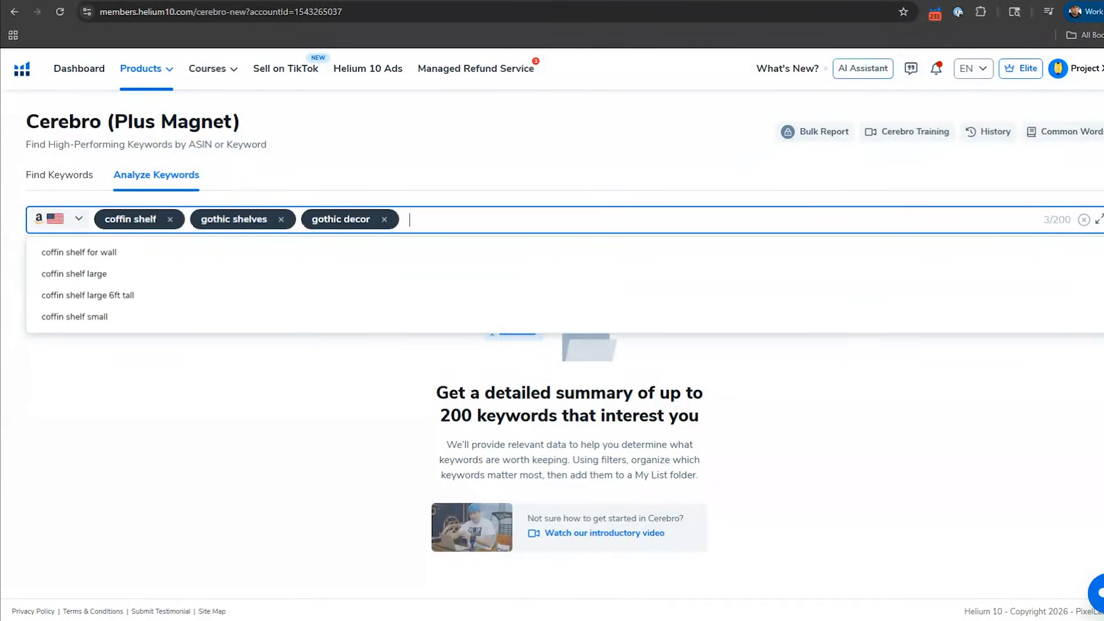
click(329, 198)
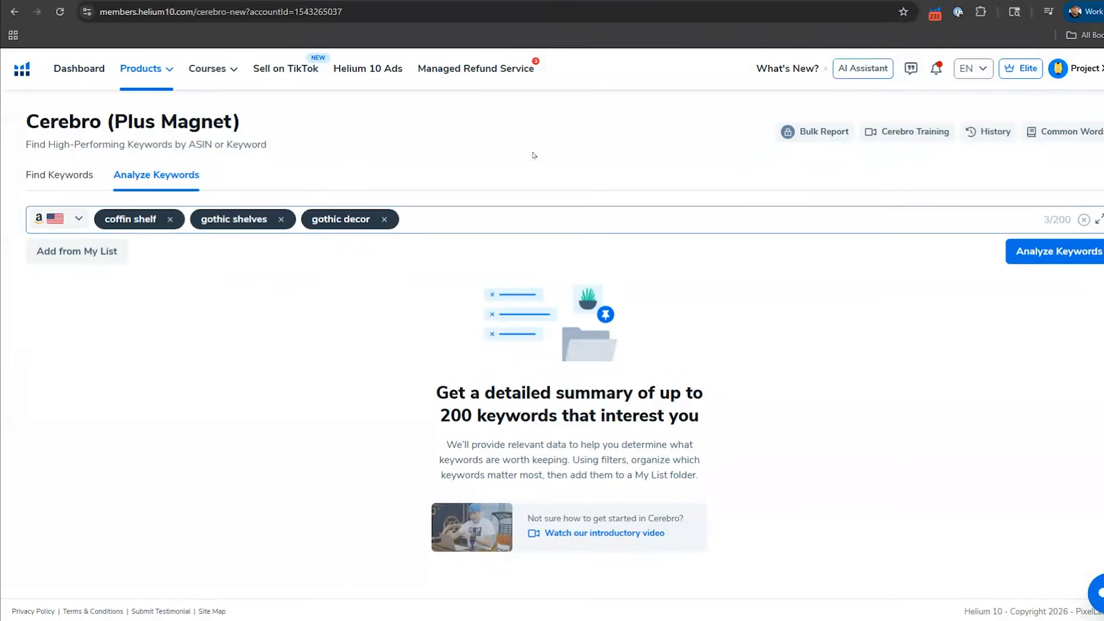
Step: Run the analysis of the entered keywords and view their summary and results table
click(1023, 264)
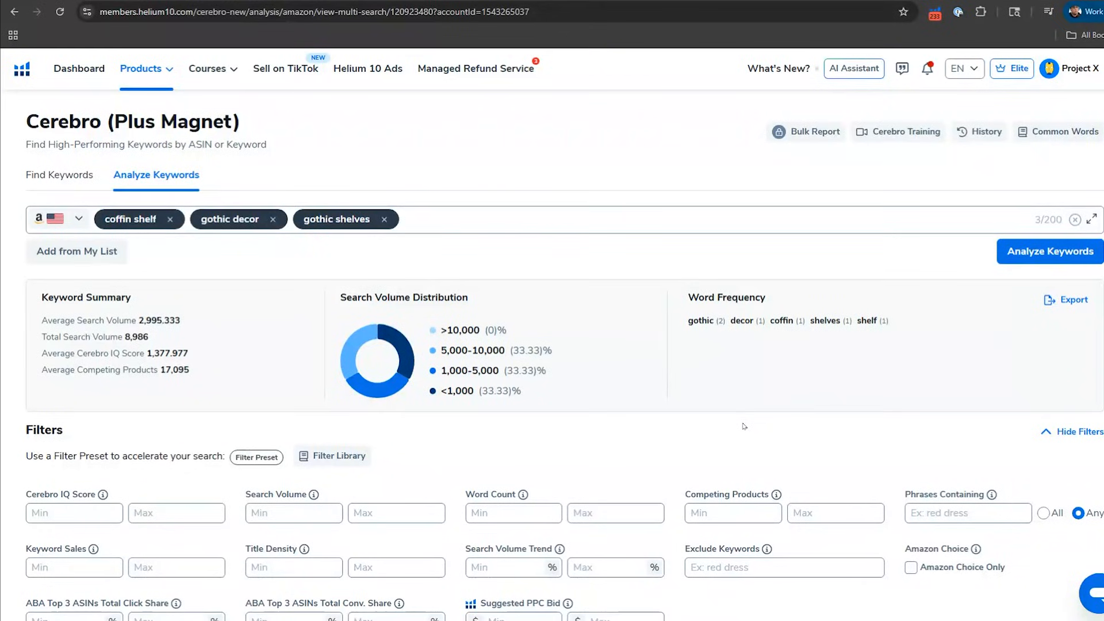
scroll(744, 426, down, 1)
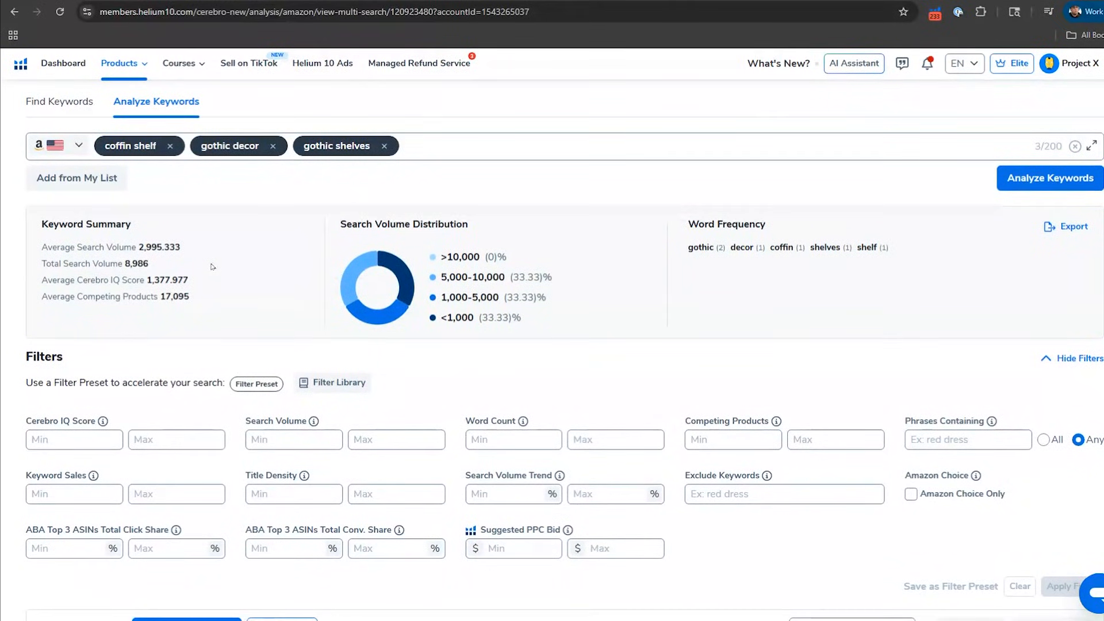
scroll(320, 313, down, 4)
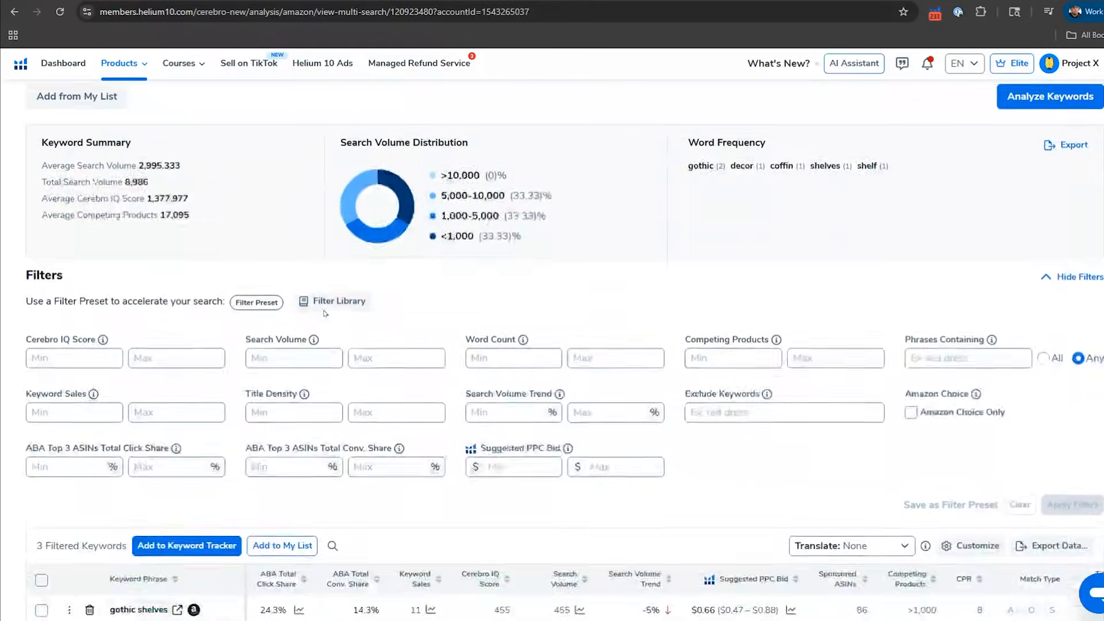
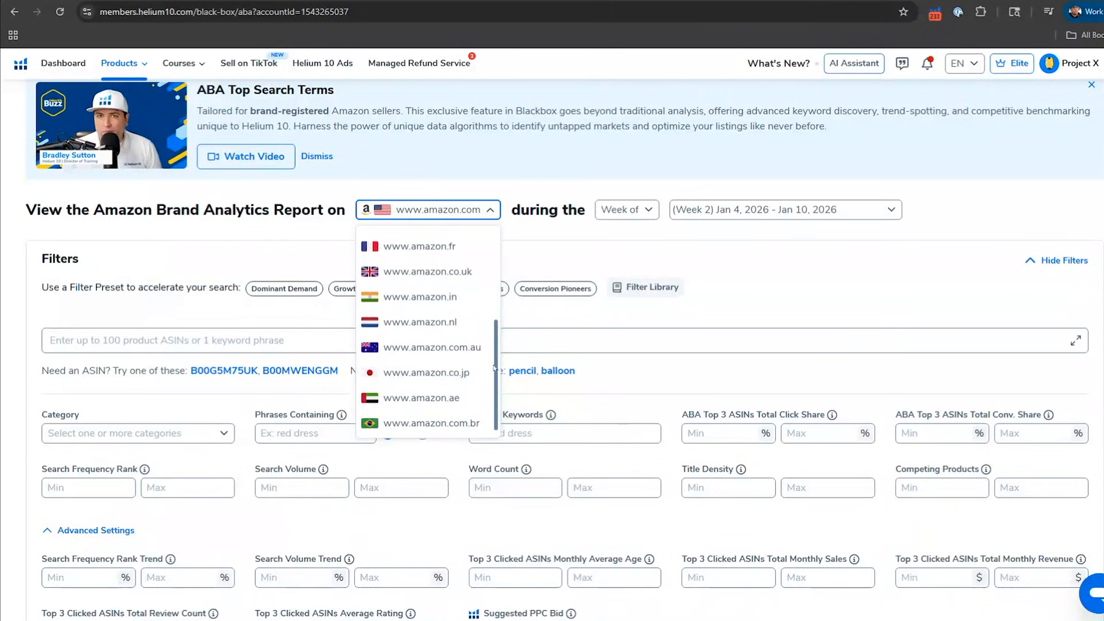
Step: Look through the marketplace, week or month, and reporting period choices for the Amazon Brand Analytics report
click(567, 245)
click(621, 218)
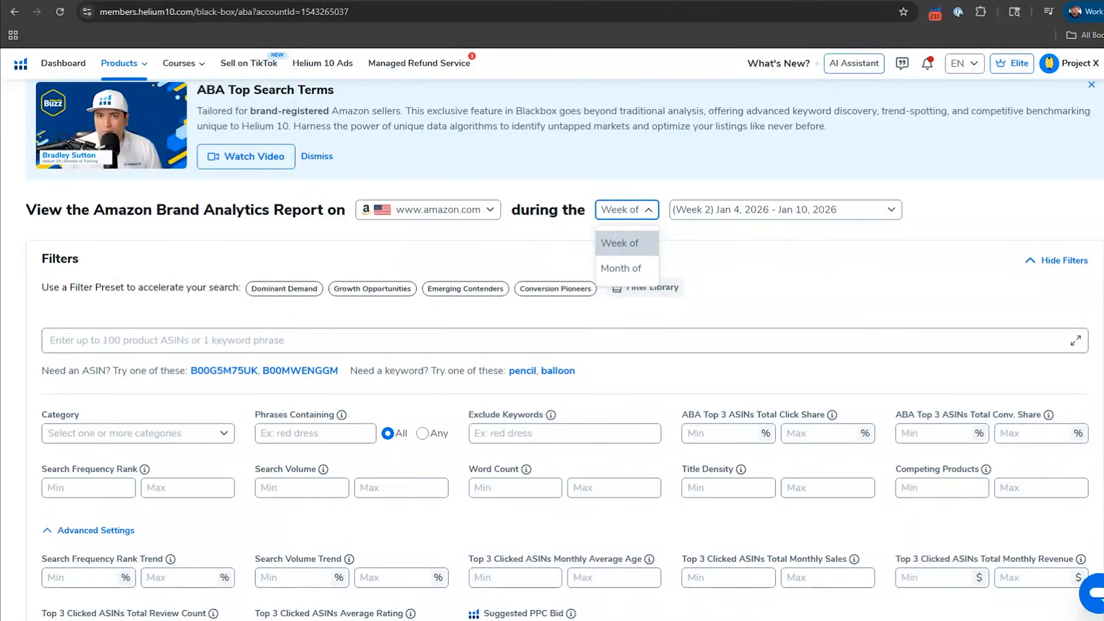
click(711, 261)
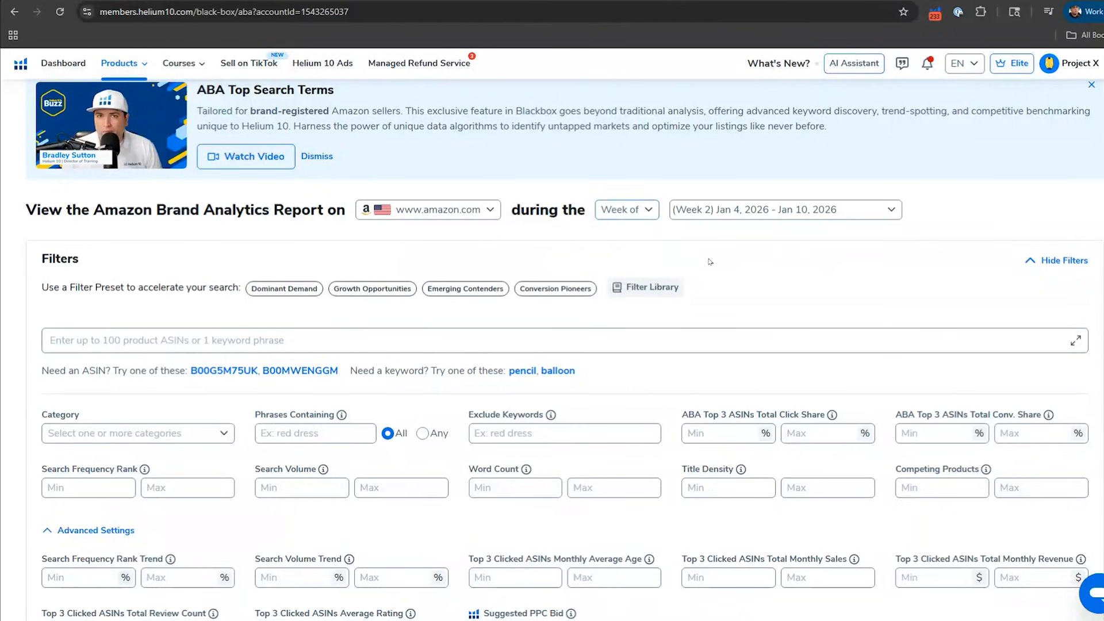
click(725, 209)
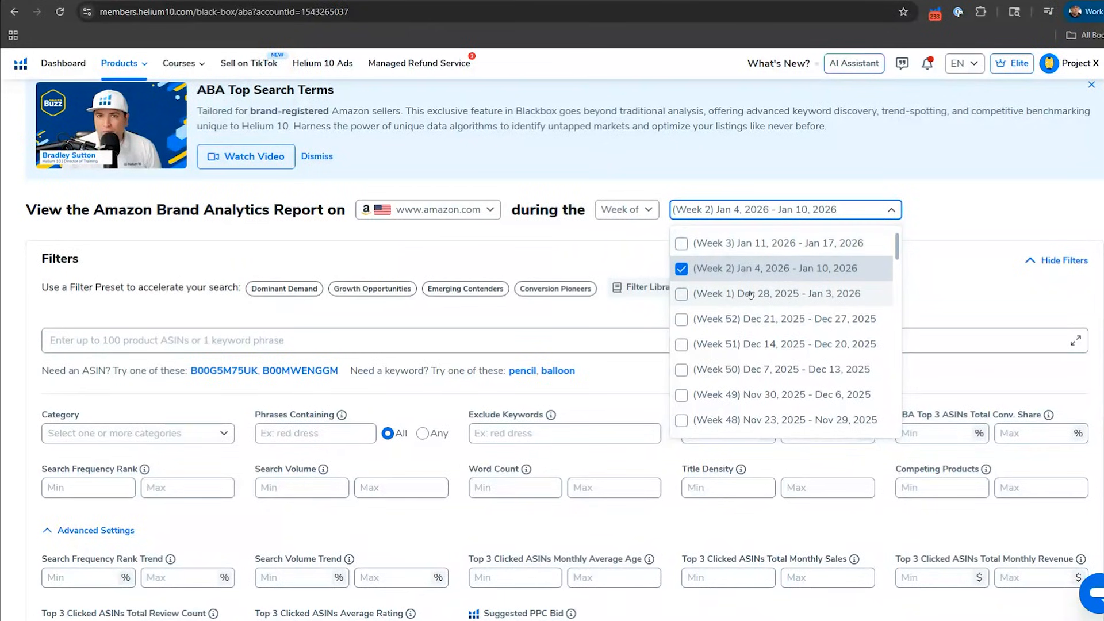
click(591, 256)
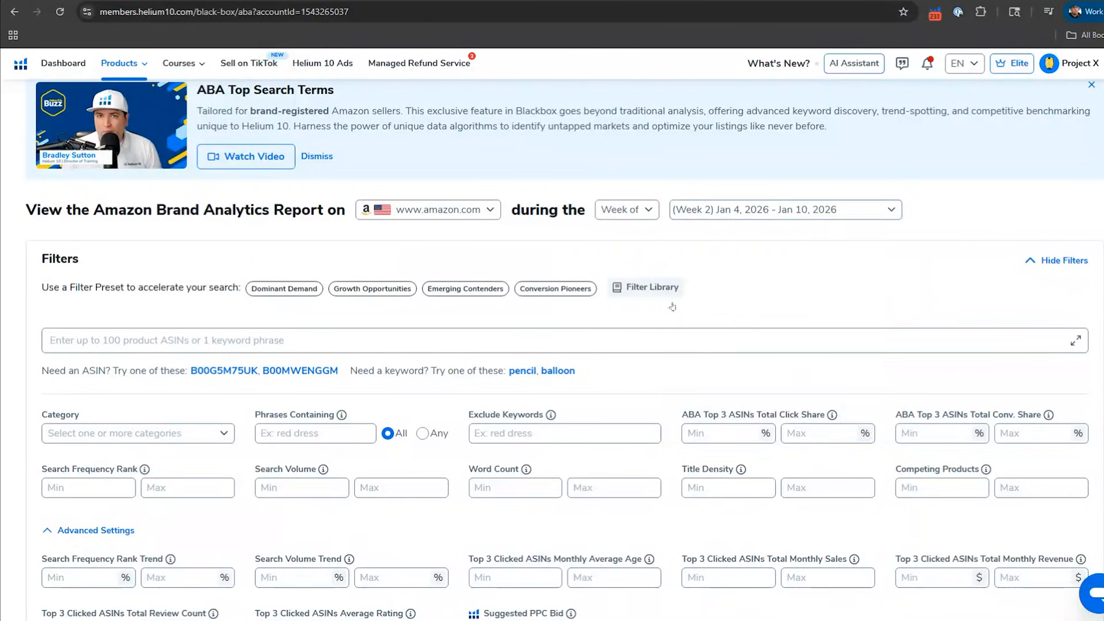
Step: Examine the ABA keyword summary and the leading keyword phrases with their search volumes and frequency ranks
scroll(728, 330, down, 1)
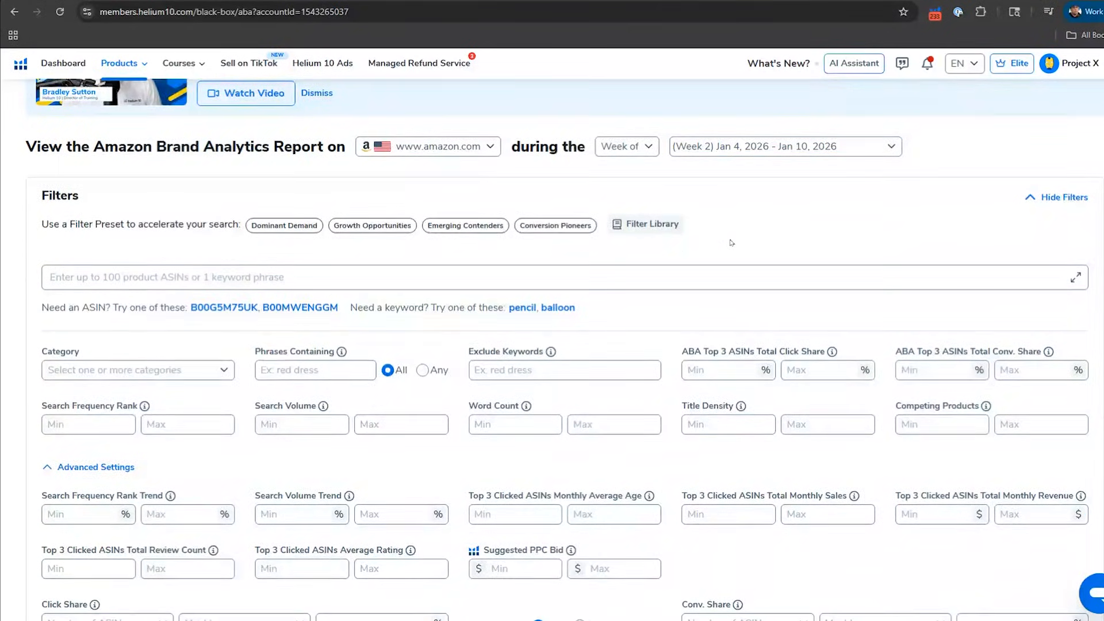
scroll(731, 243, down, 9)
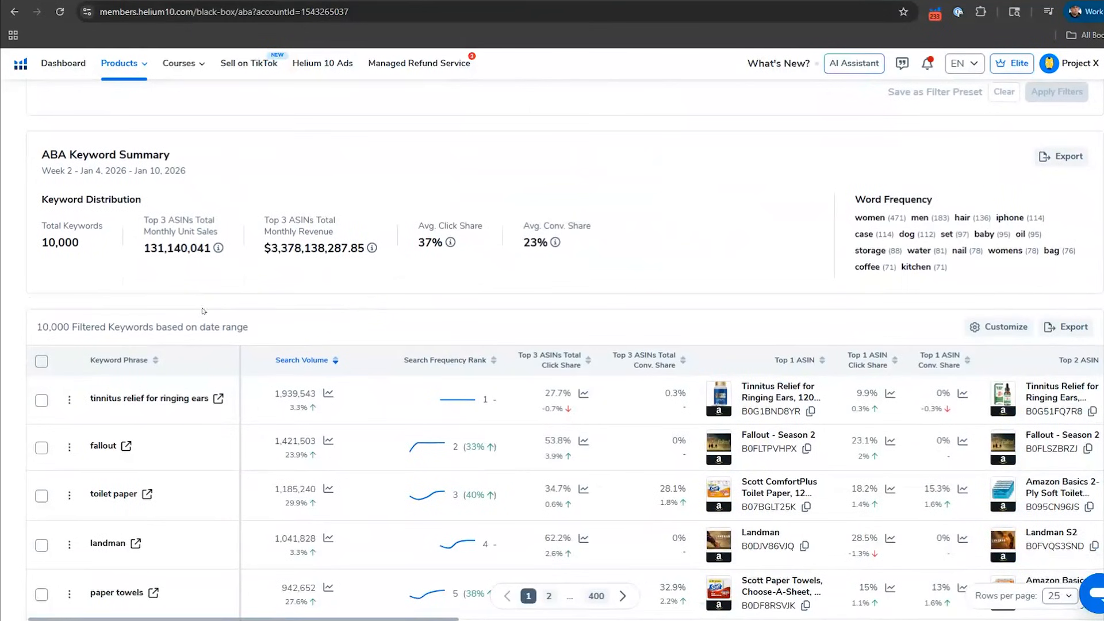
scroll(211, 323, down, 2)
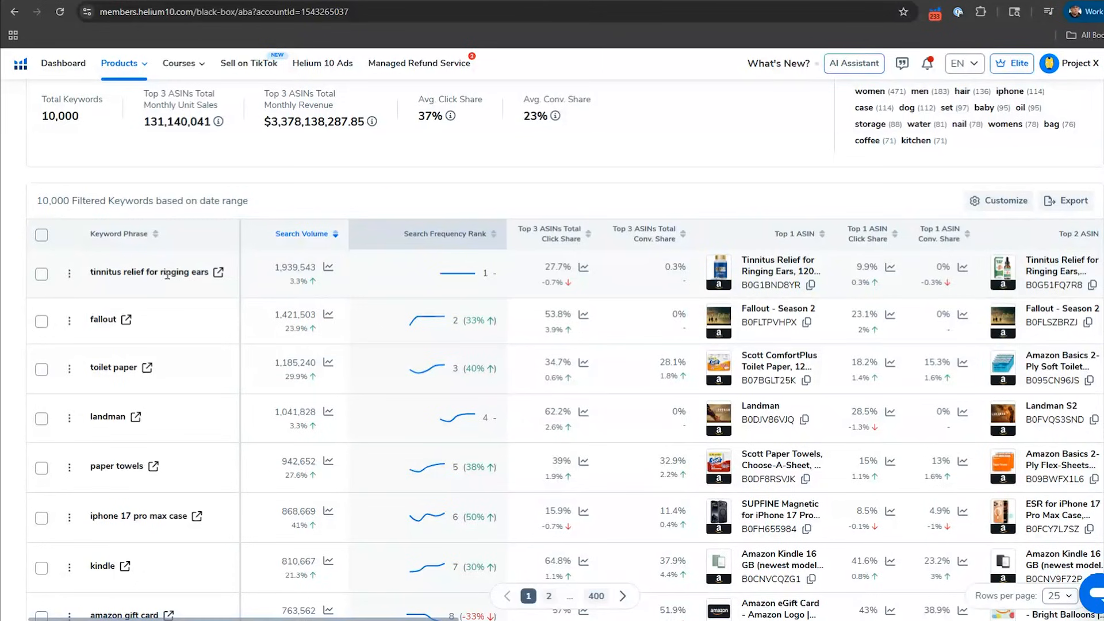
mouse_move(170, 275)
mouse_move(123, 270)
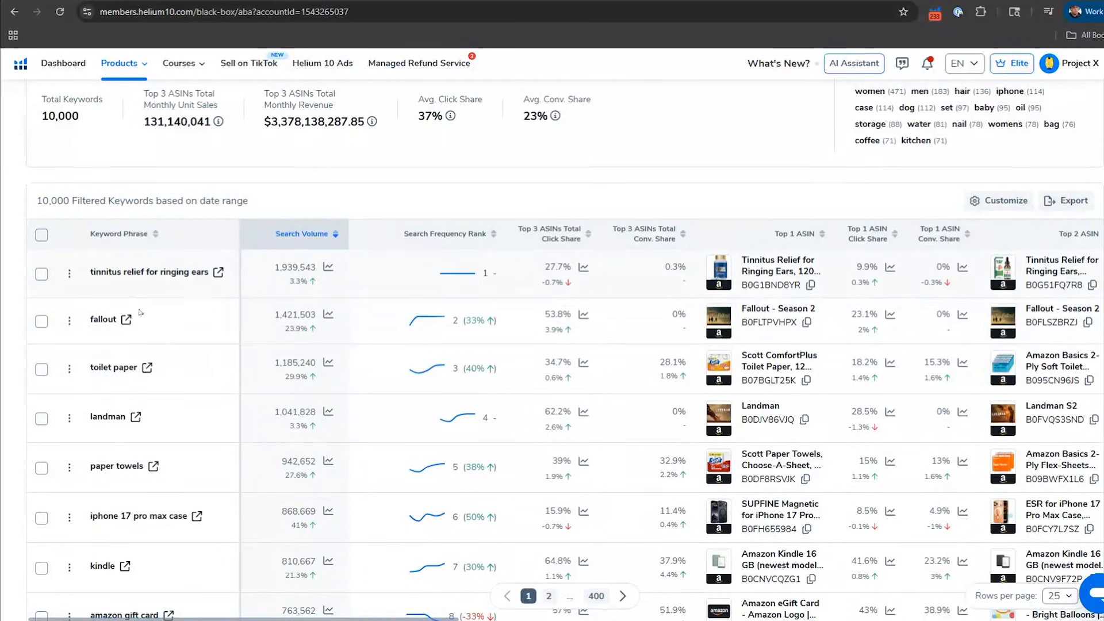
mouse_move(111, 319)
Step: View the top 3 ASINs' click share history for "tinnitus relief for ringing ears", then close it
scroll(550, 269, right, 2)
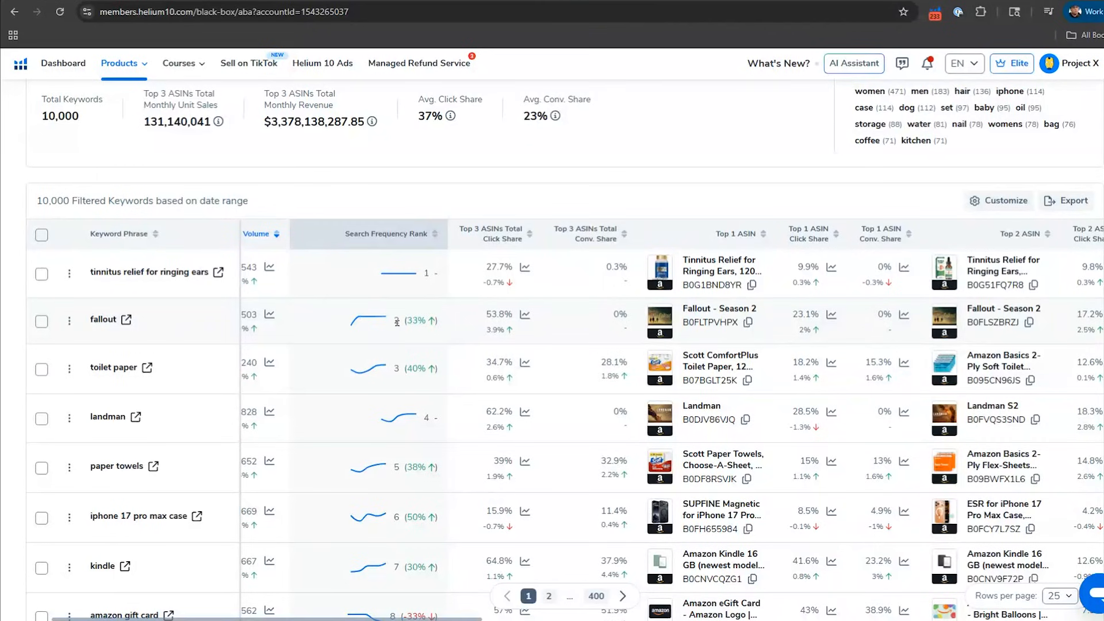
scroll(485, 315, right, 5)
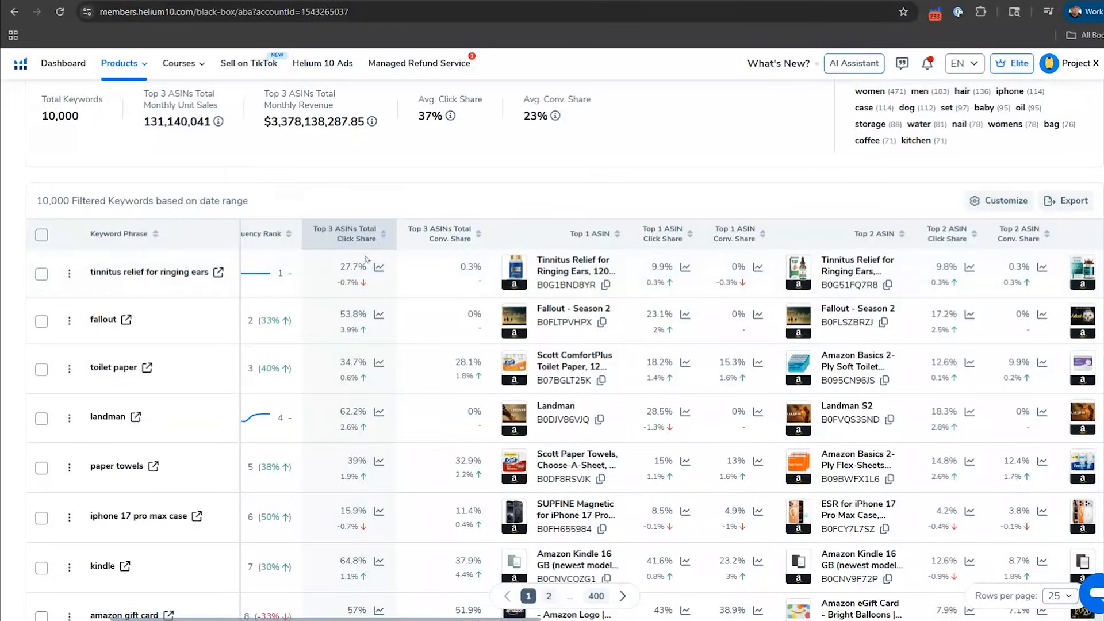
click(379, 268)
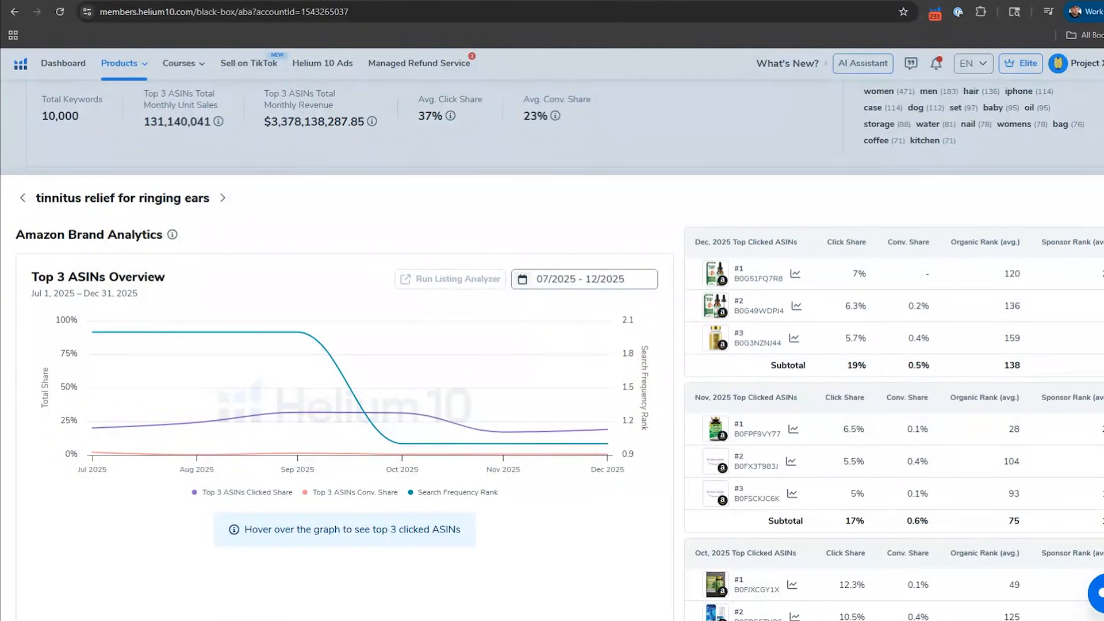
click(420, 170)
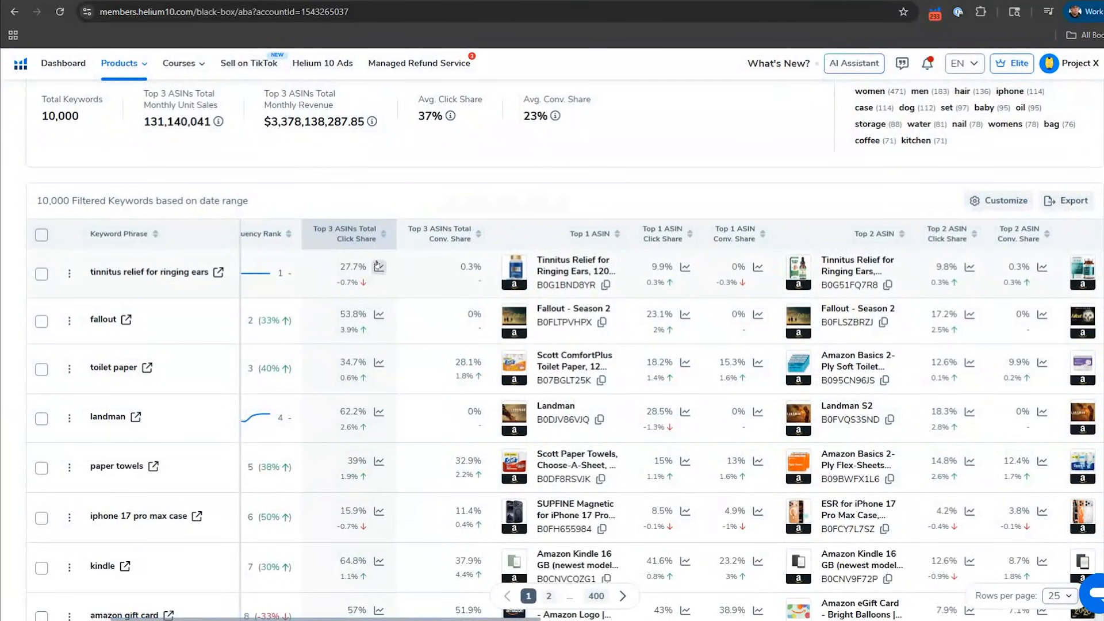
Step: Examine the top 1, 2 and 3 ASINs with their click and conversion shares for "tinnitus relief for ringing ears"
scroll(378, 267, right, 4)
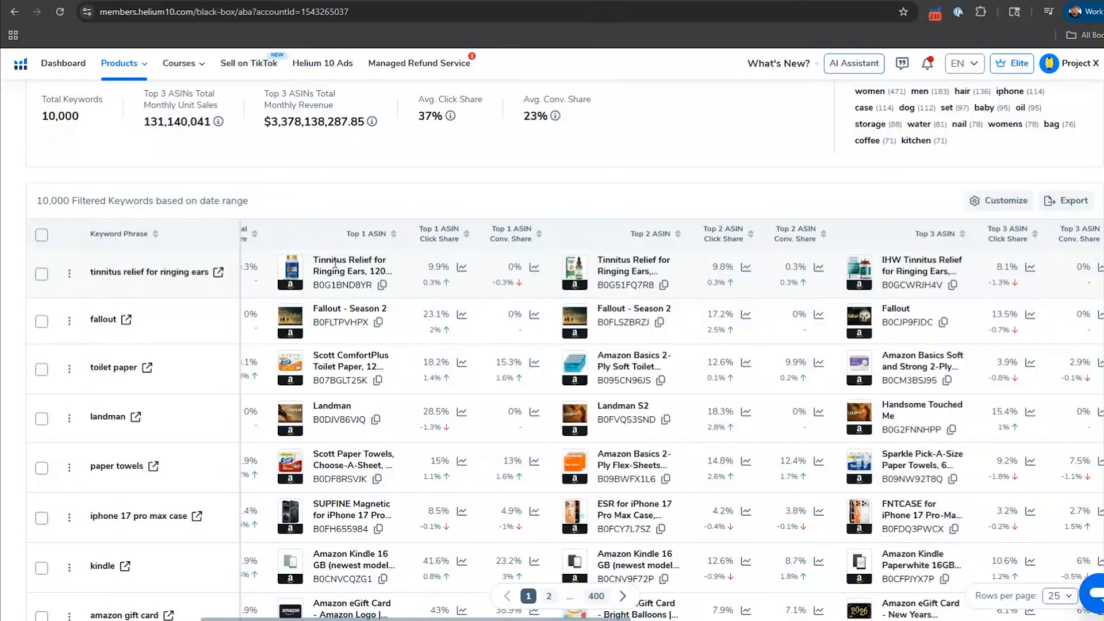
mouse_move(315, 268)
mouse_move(868, 280)
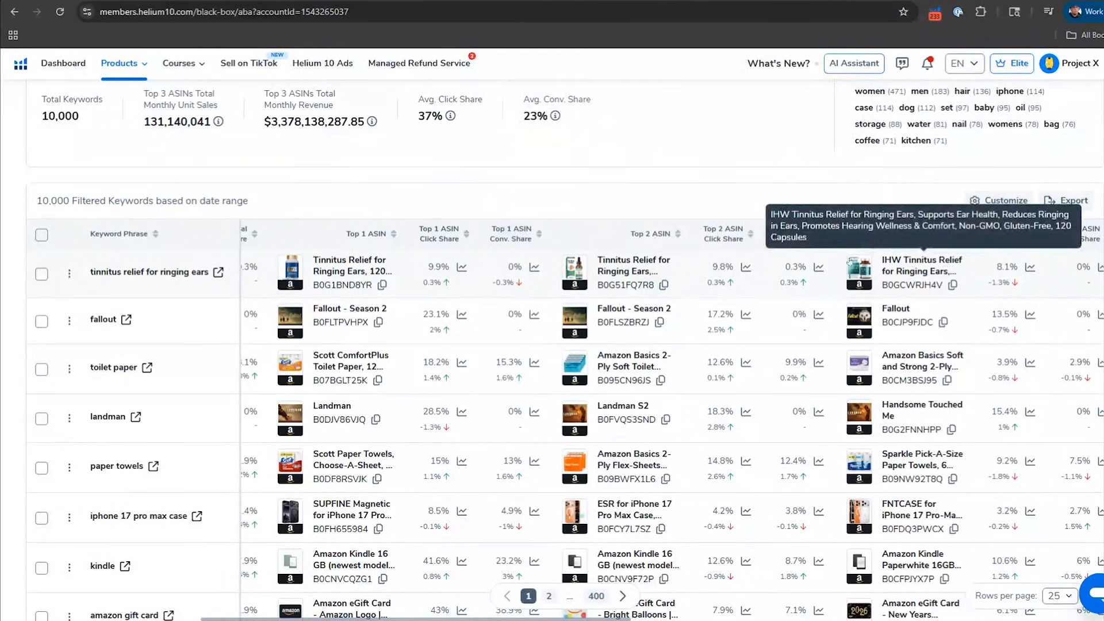
scroll(630, 261, up, 5)
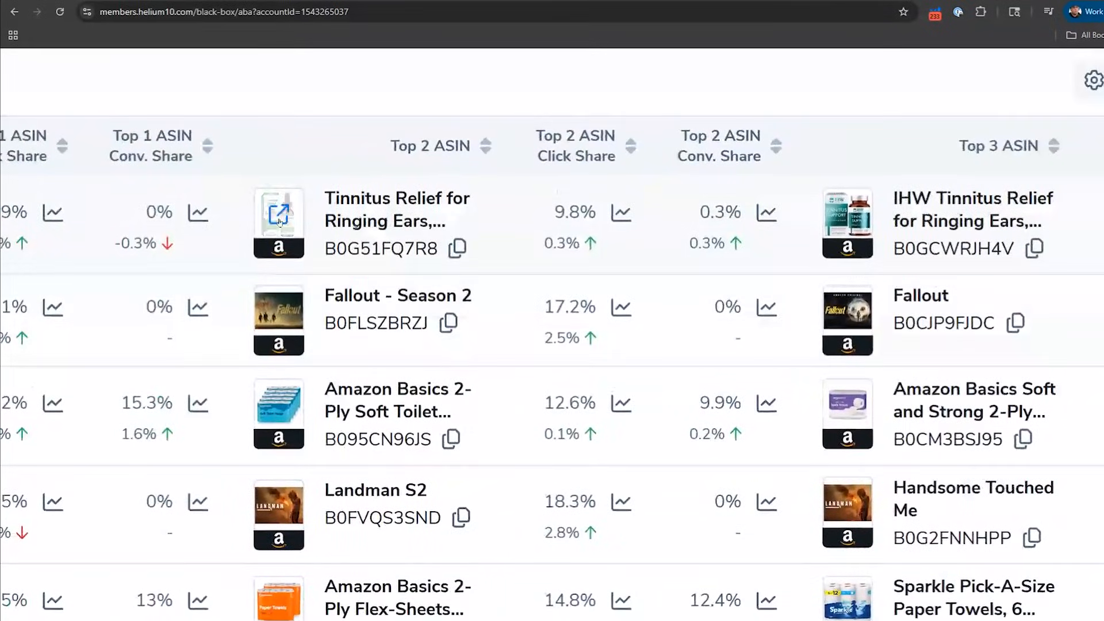
mouse_move(279, 222)
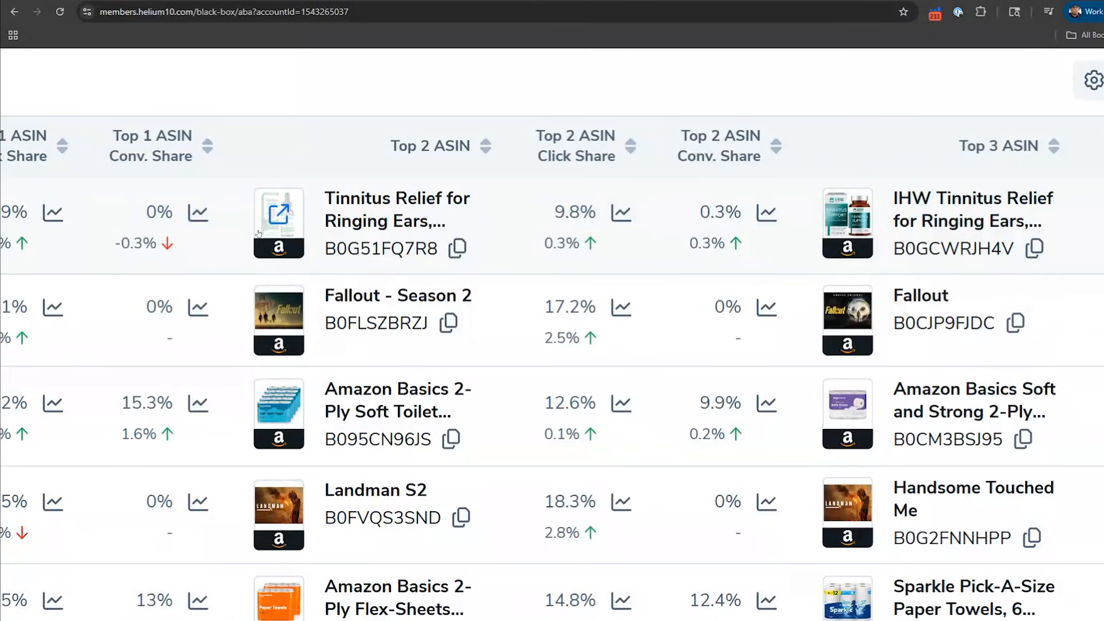
mouse_move(850, 221)
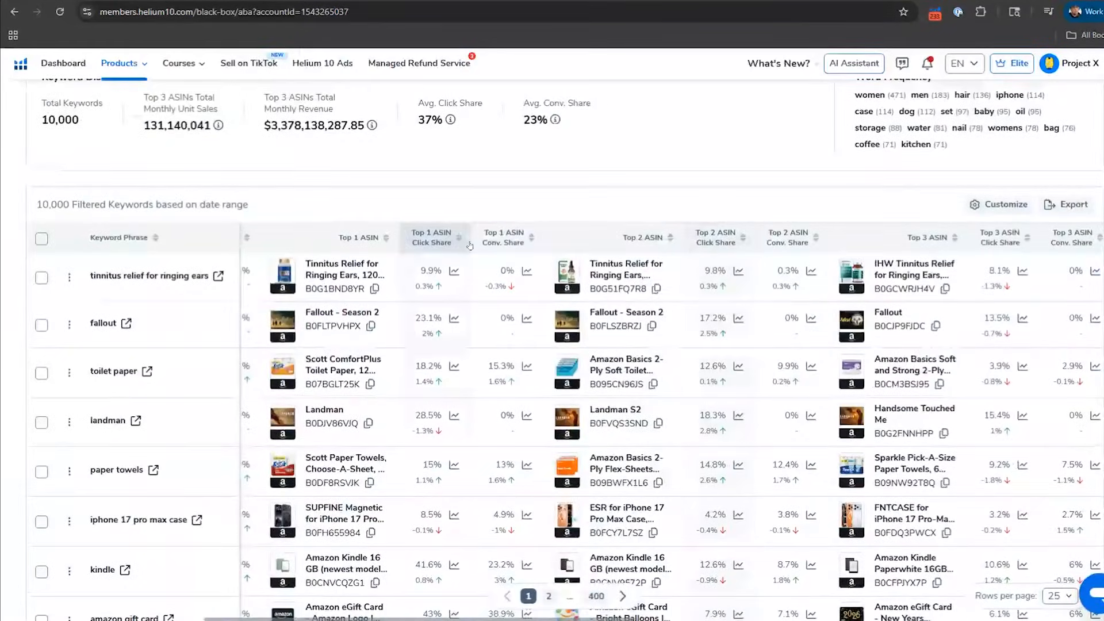
Step: Add "coffin shelf" as the keyword phrase in the report filters
scroll(454, 239, up, 6)
scroll(469, 244, up, 6)
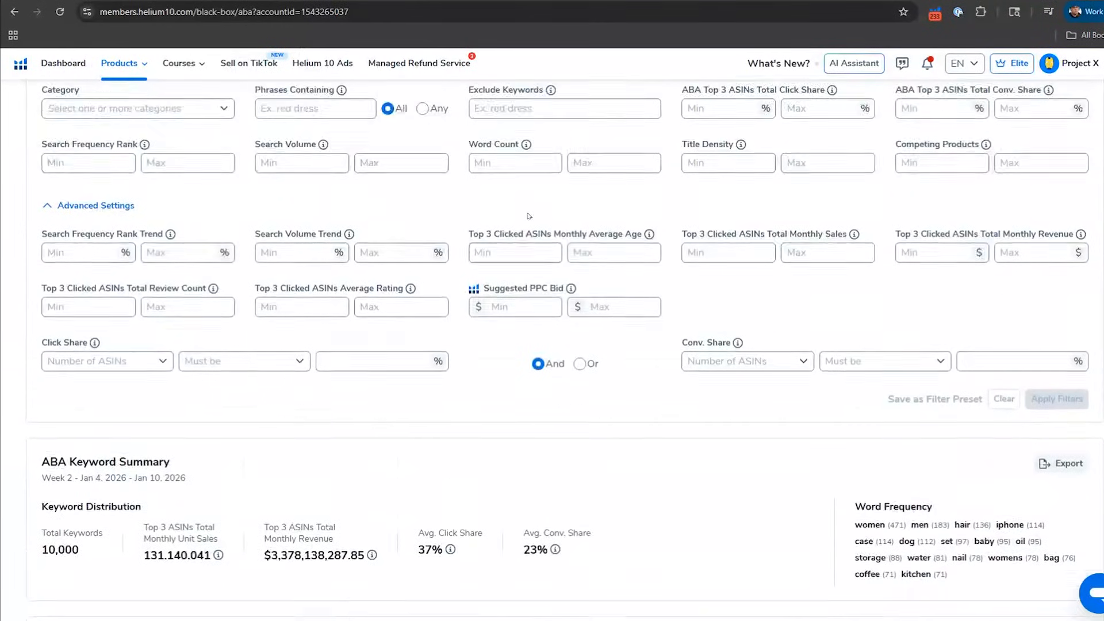
click(437, 342)
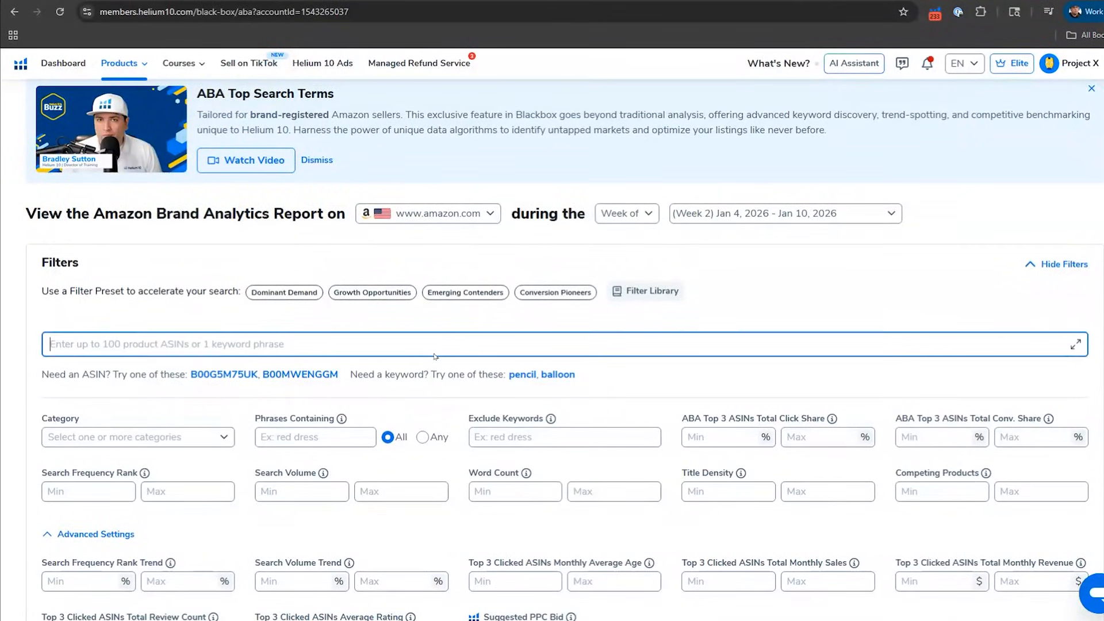
text(coffin shelf)
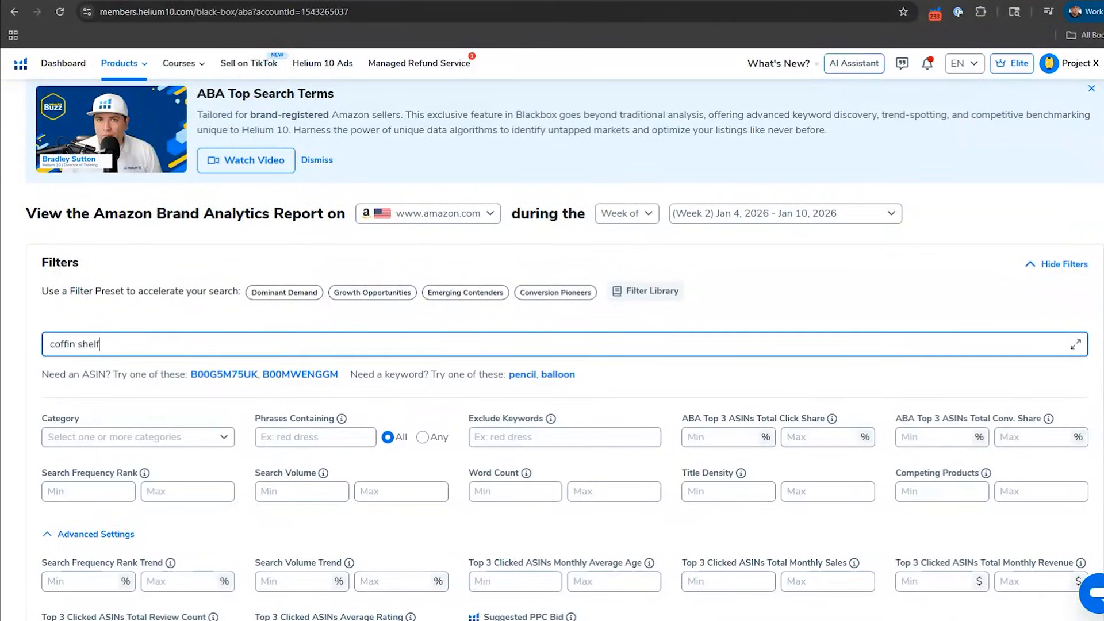
key(Return)
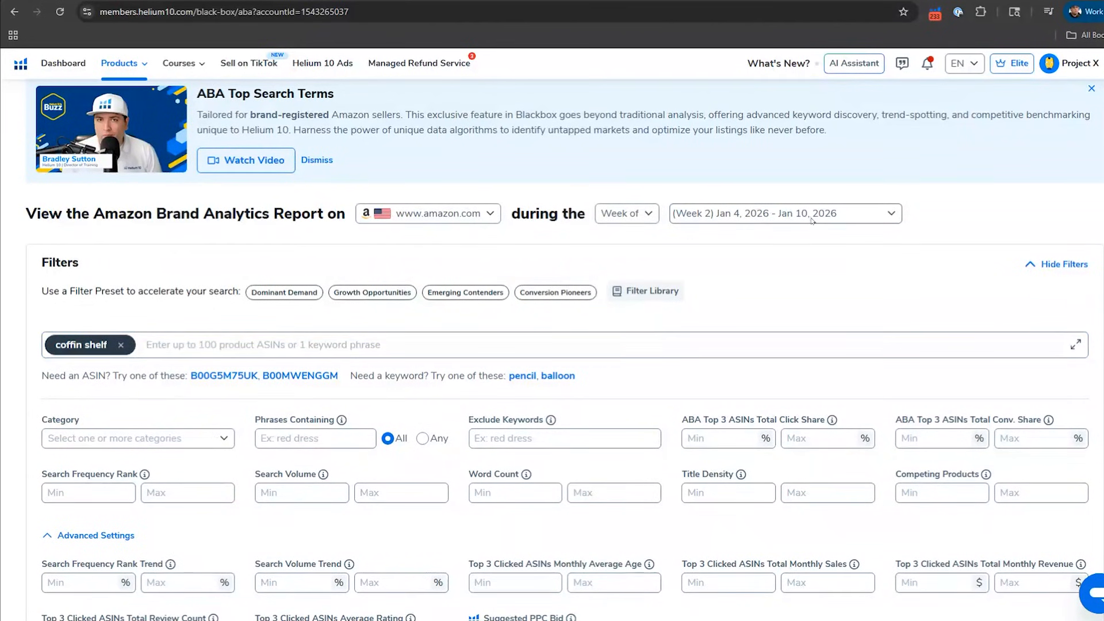
Step: Apply the "coffin shelf" filter and examine the keyword's top three ASINs and remaining metrics
scroll(809, 316, down, 13)
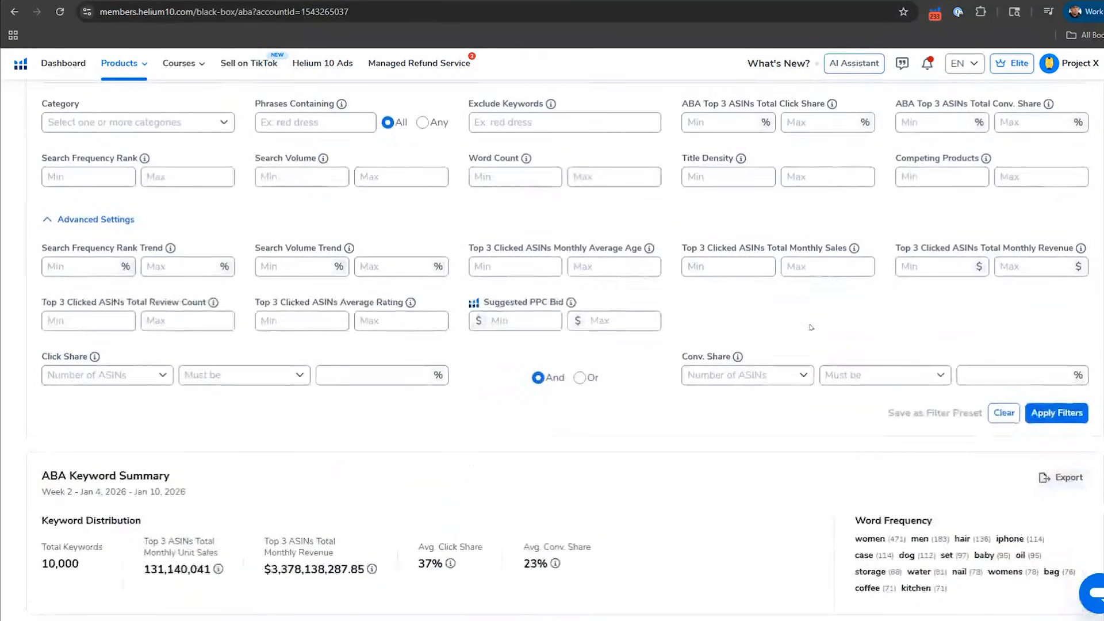
scroll(811, 326, up, 5)
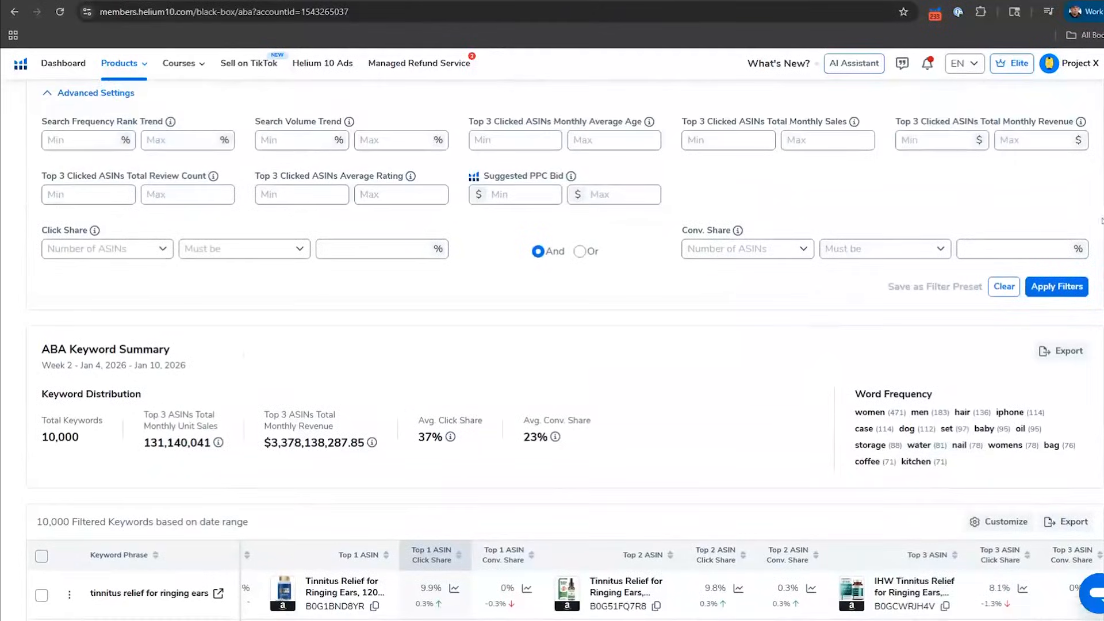
click(1067, 285)
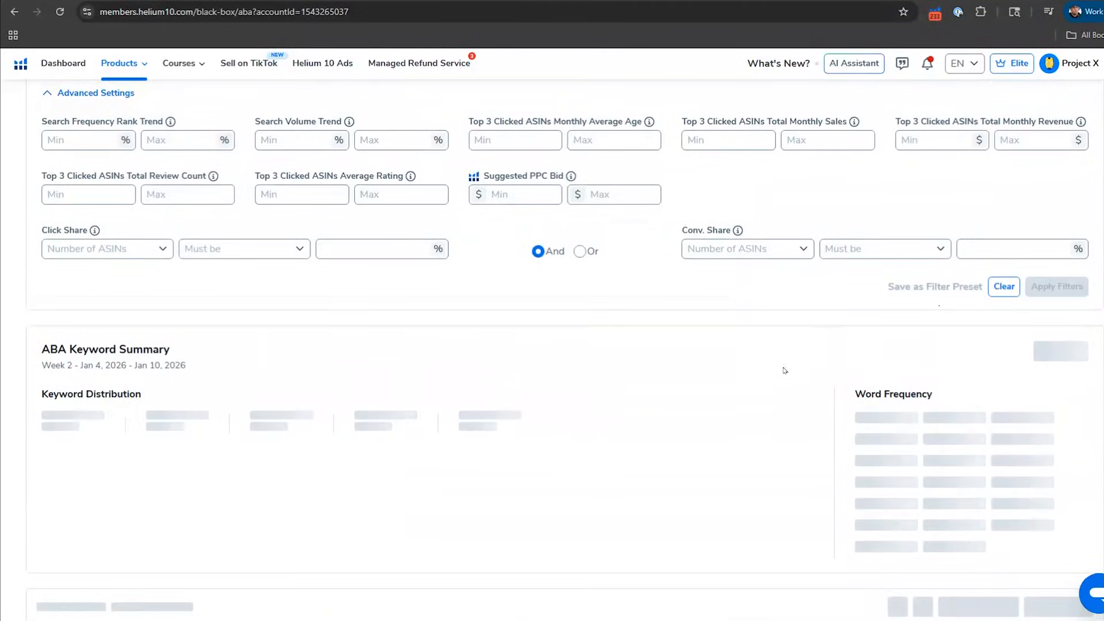
scroll(704, 382, down, 5)
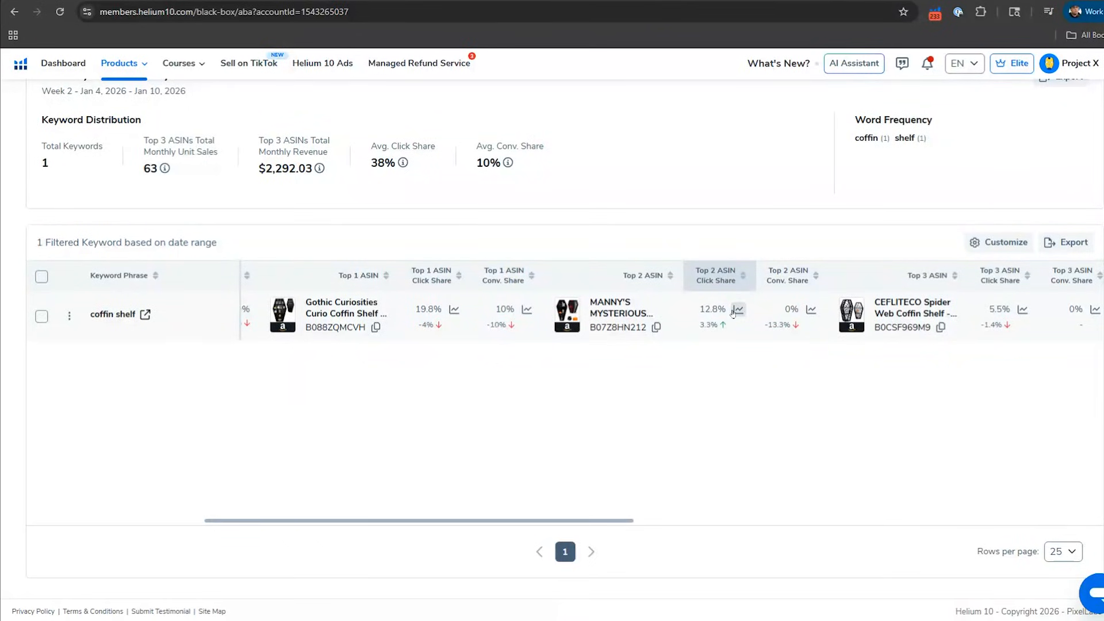
drag(556, 520, 1020, 521)
Step: Set the ABA top 3 ASINs' minimum total click share to 50% and maximum total conversion share to 10%
scroll(478, 290, up, 8)
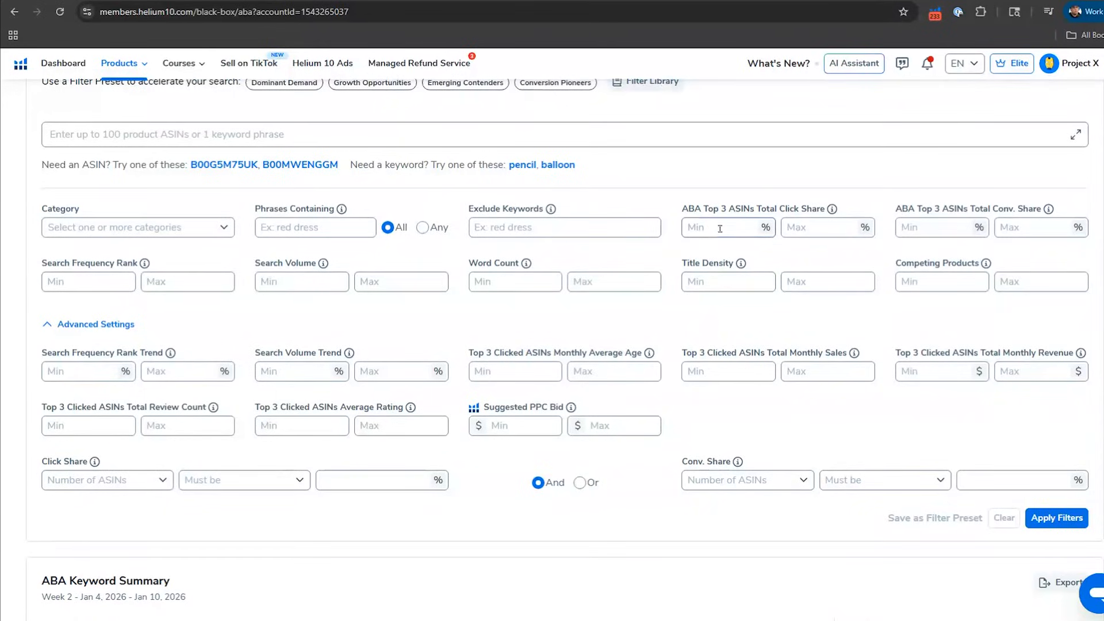
click(720, 228)
click(822, 229)
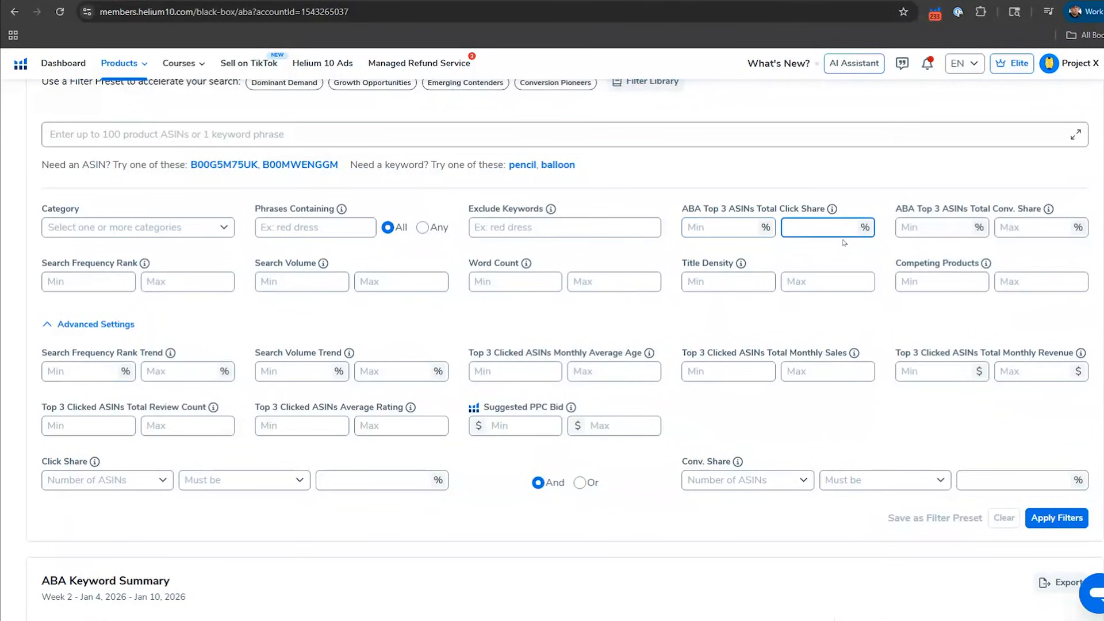
click(723, 227)
text(50)
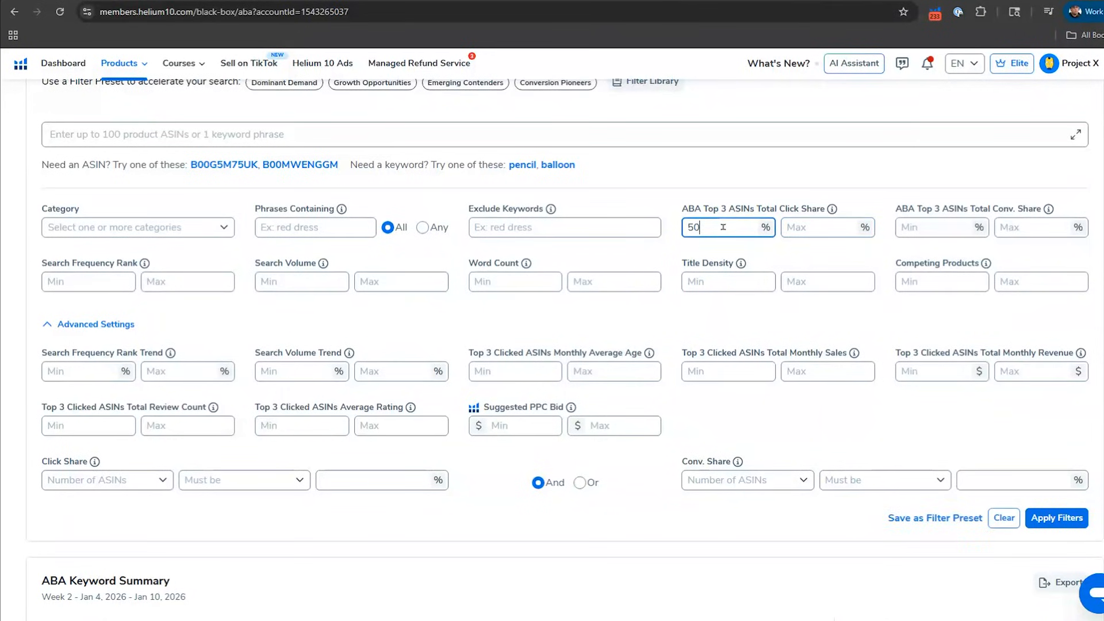
click(947, 236)
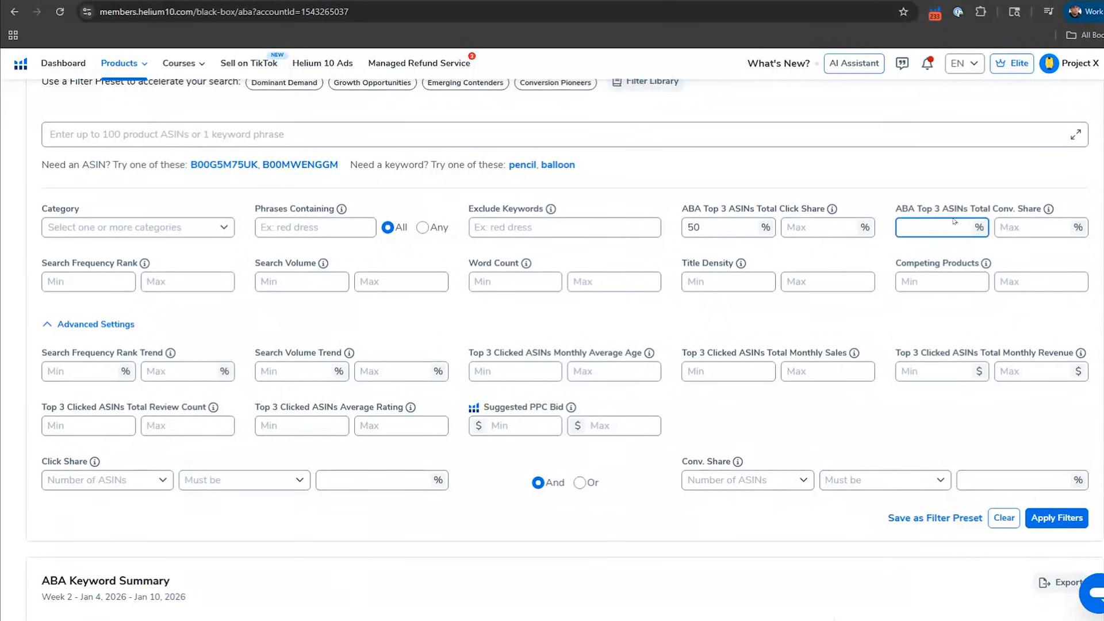
click(1030, 231)
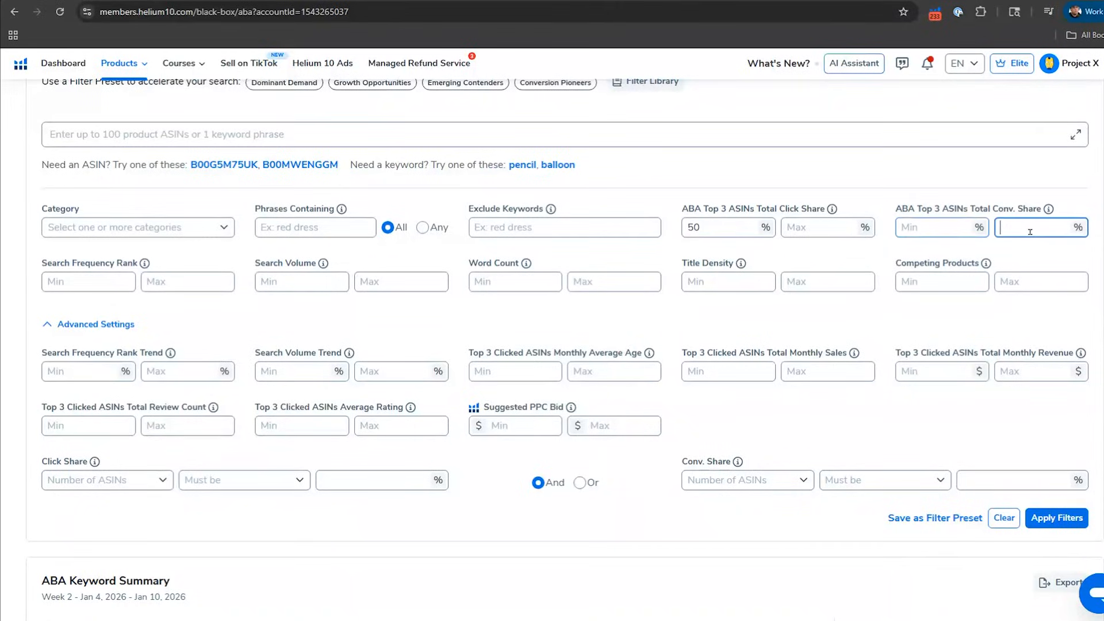
text(10)
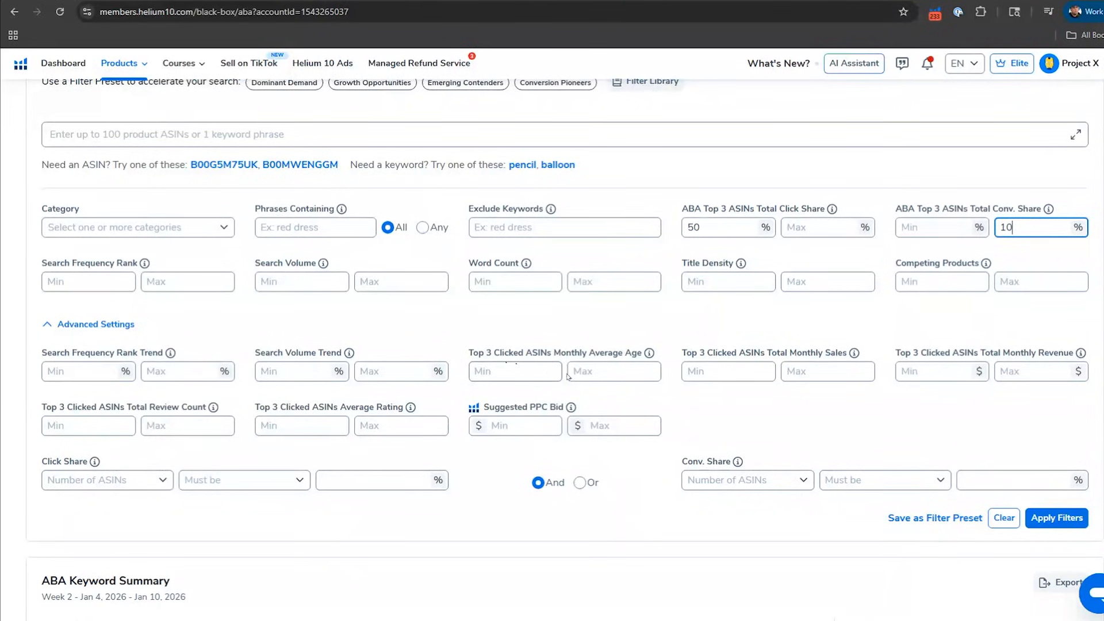
Step: Set the top 3 clicked ASINs' maximum total review count to 300 and apply the filters
click(174, 424)
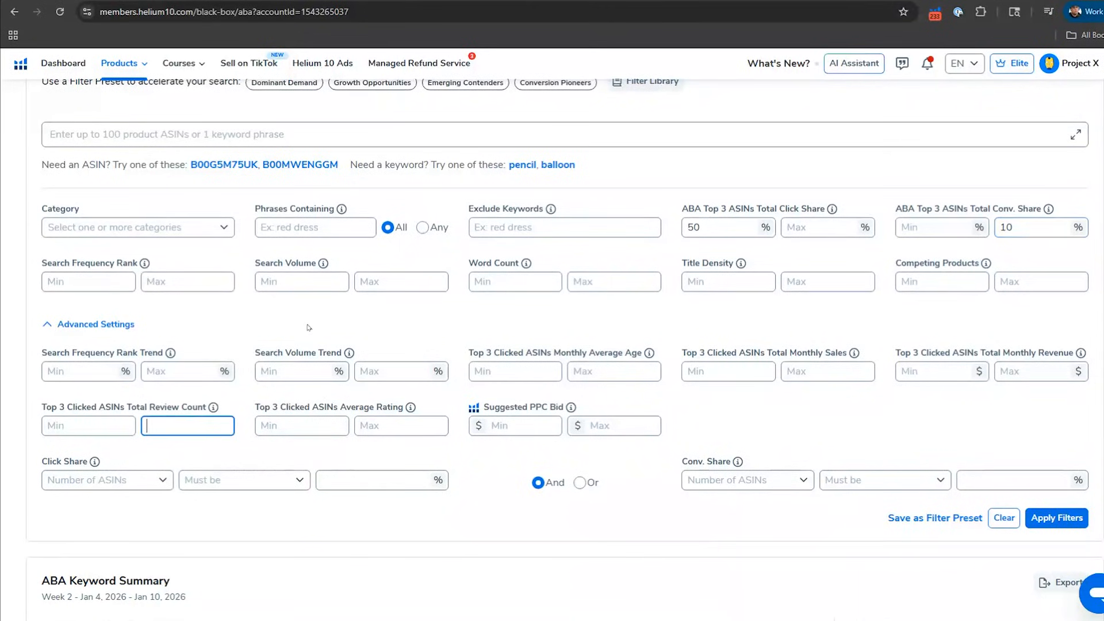
text(500)
drag(183, 429, 109, 421)
text(300)
click(1069, 524)
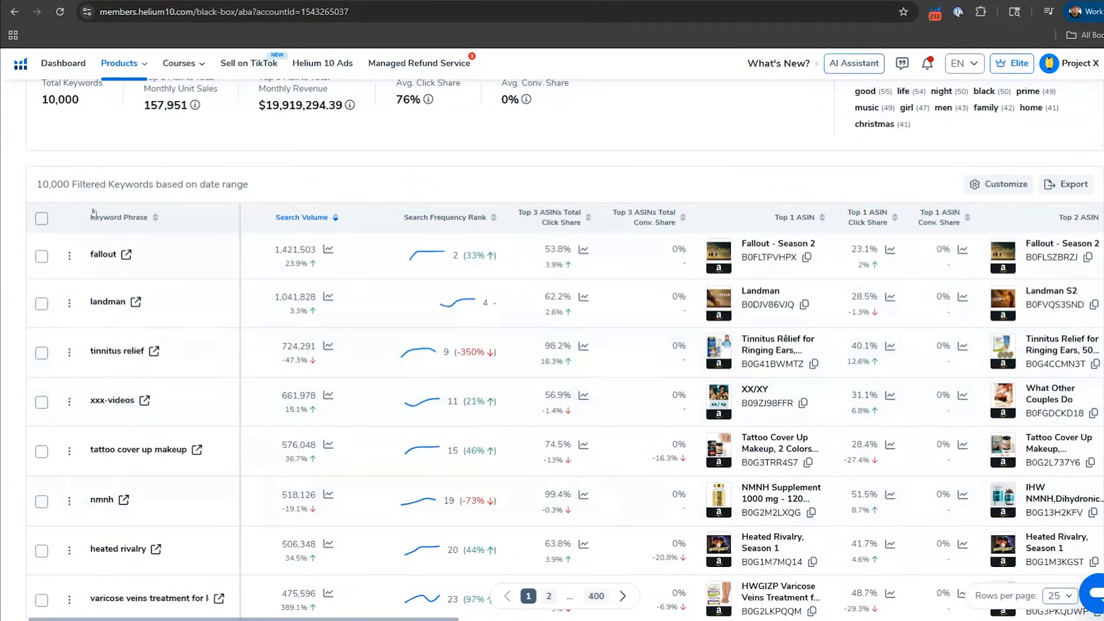
Step: Set the minimum word count to 2 and minimum search volume to 1000, and apply the filters
scroll(368, 285, up, 7)
scroll(375, 291, up, 3)
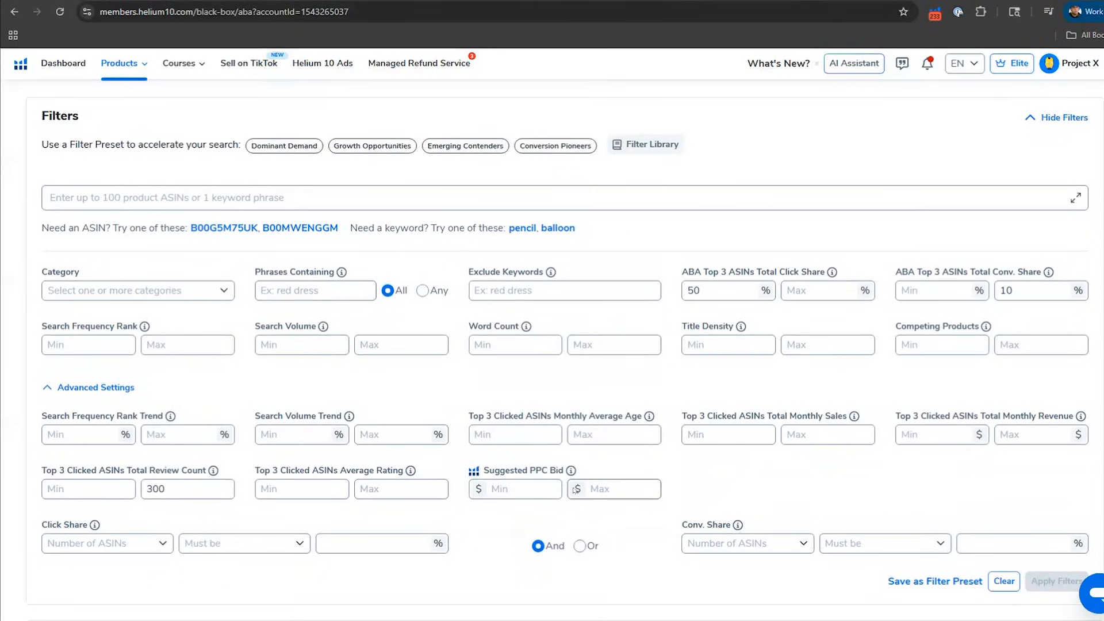
click(504, 348)
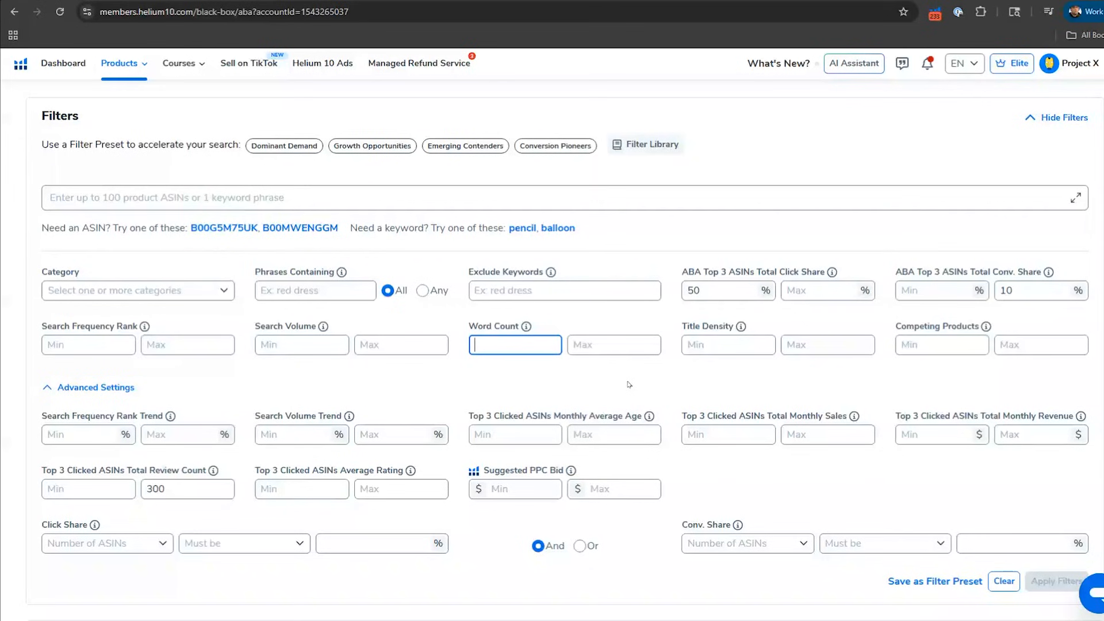
text(2)
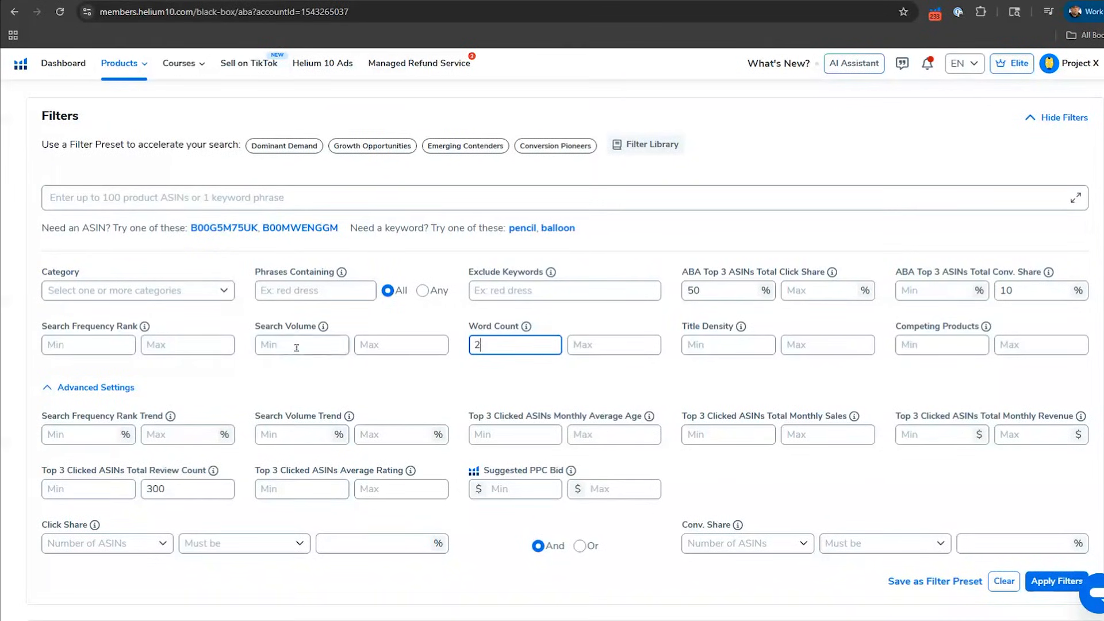
click(297, 348)
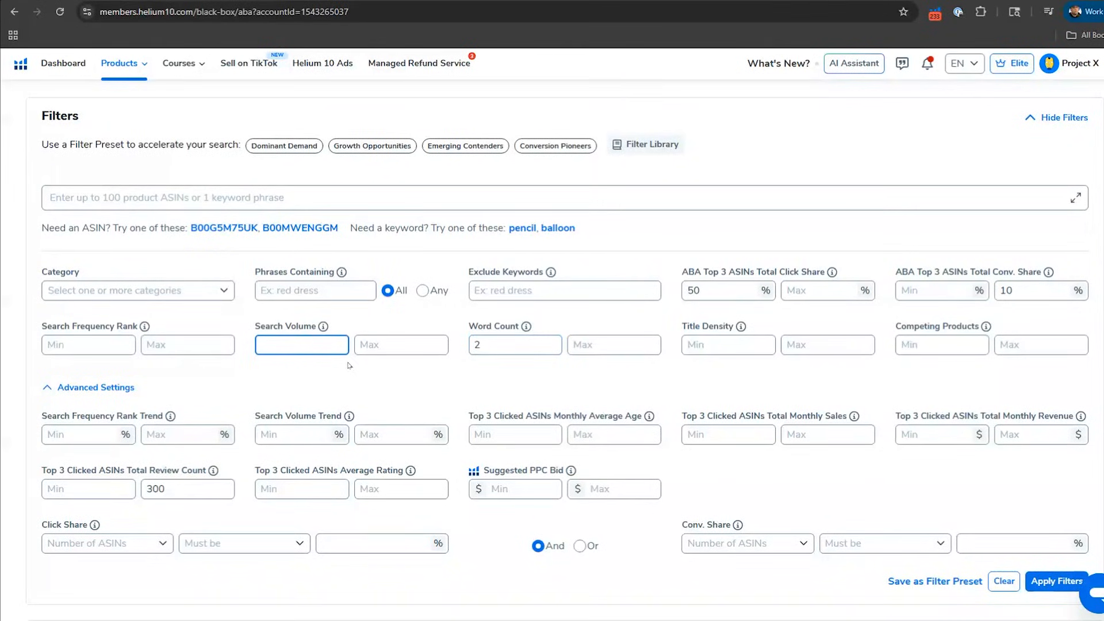
text(1000)
key(Return)
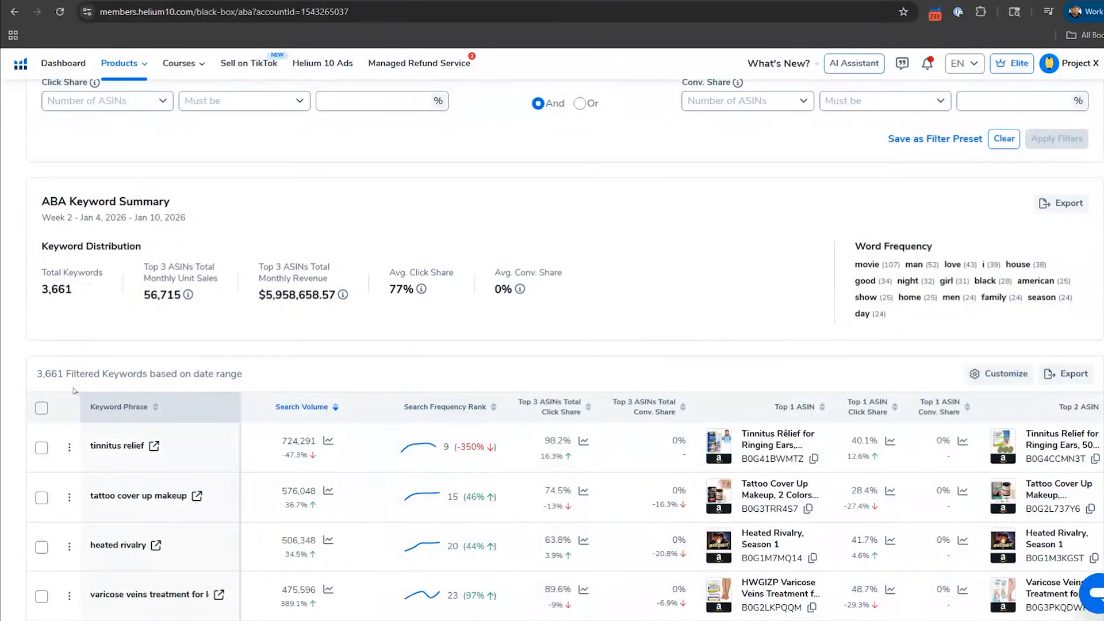
Step: Examine the filtered keywords and view the listing details of the top clicked ASIN for "neck lift tape"
scroll(487, 391, down, 3)
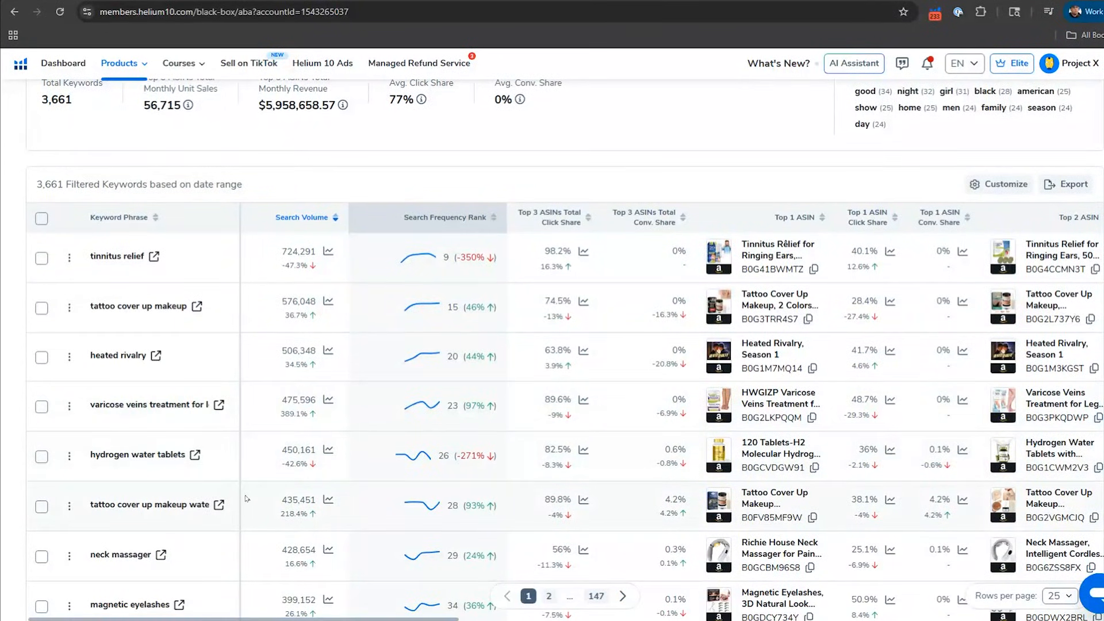
scroll(190, 402, down, 4)
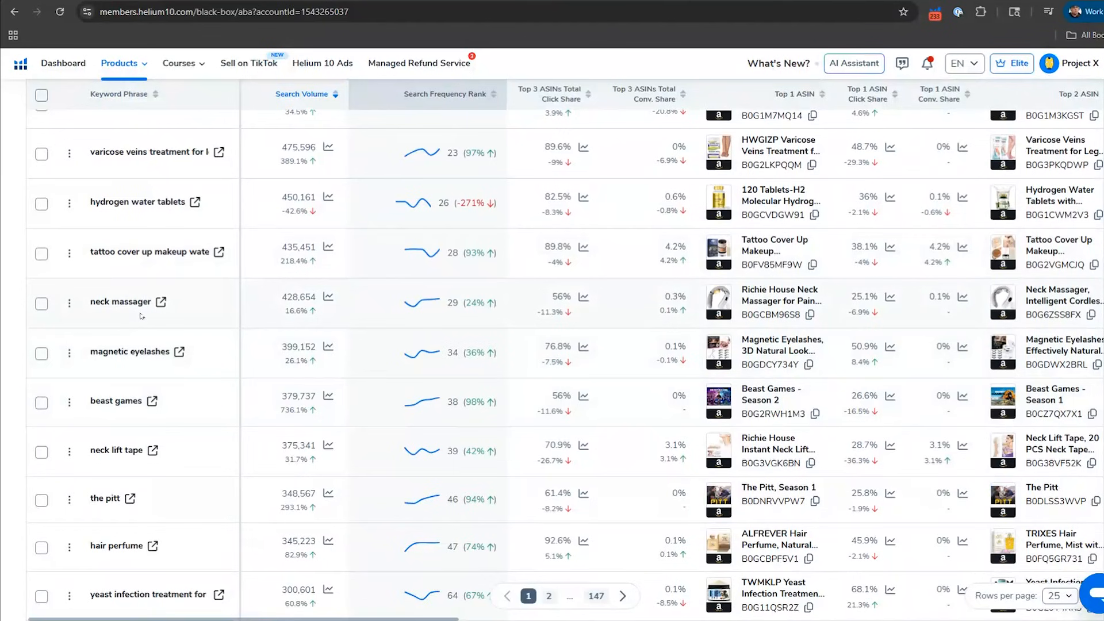
scroll(172, 314, right, 8)
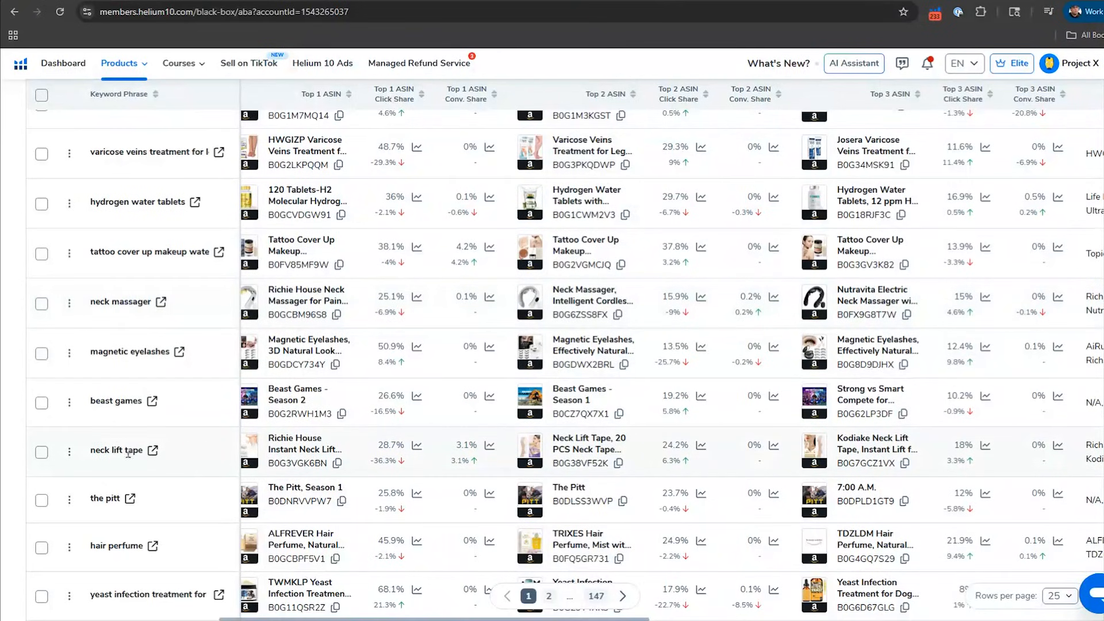
mouse_move(128, 454)
mouse_move(255, 455)
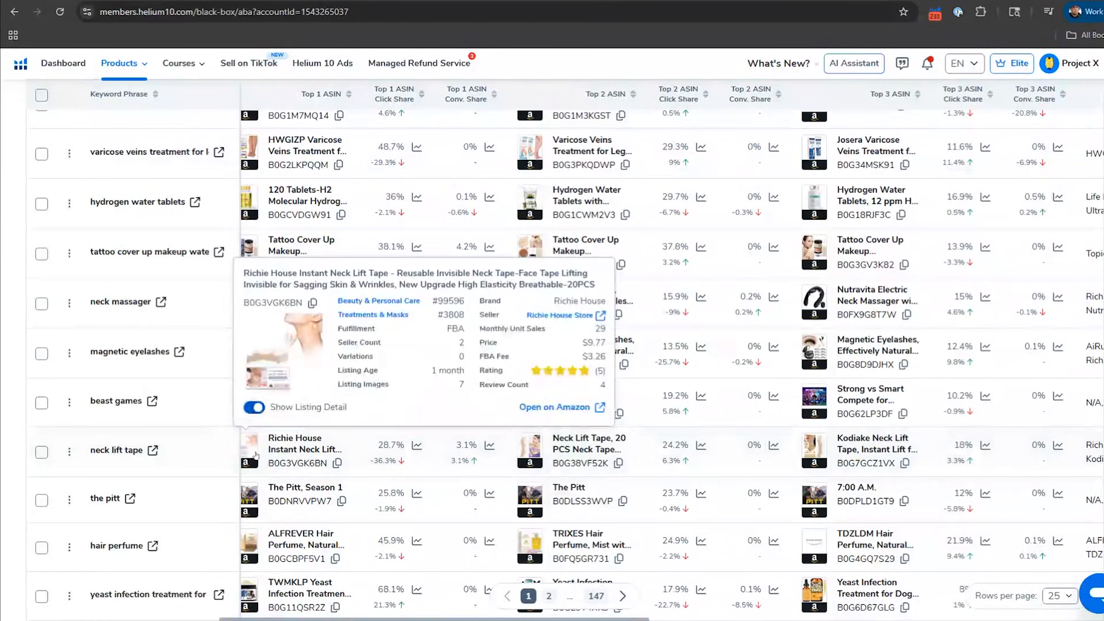
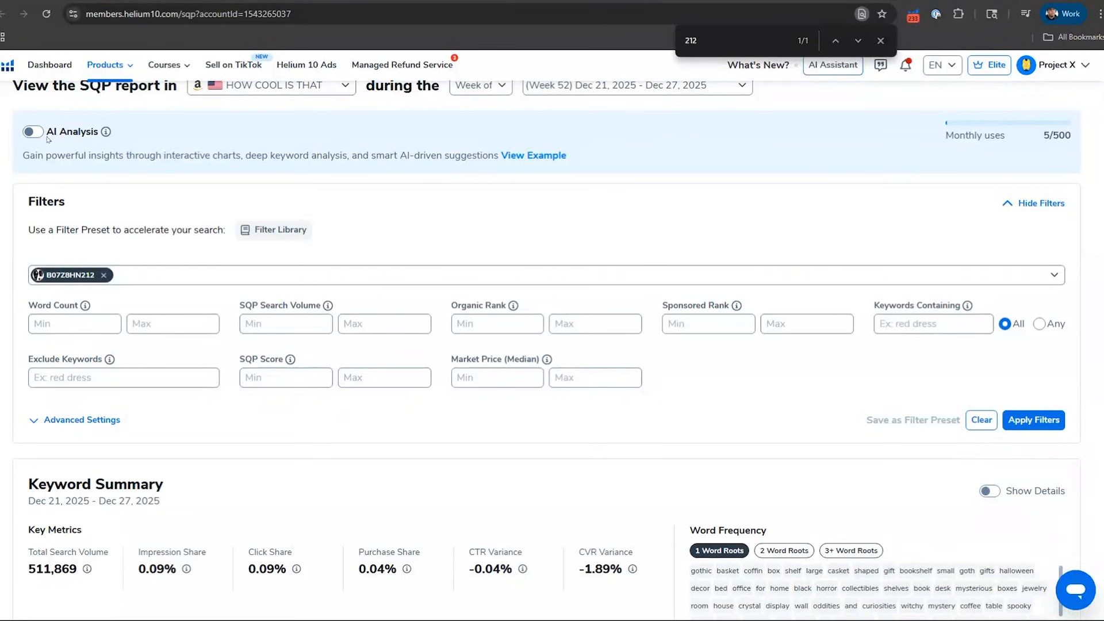
Step: Customize the keyword table to also show My Impression, My Click, Market Click, CTR Variance and Market Purchase
scroll(219, 295, down, 10)
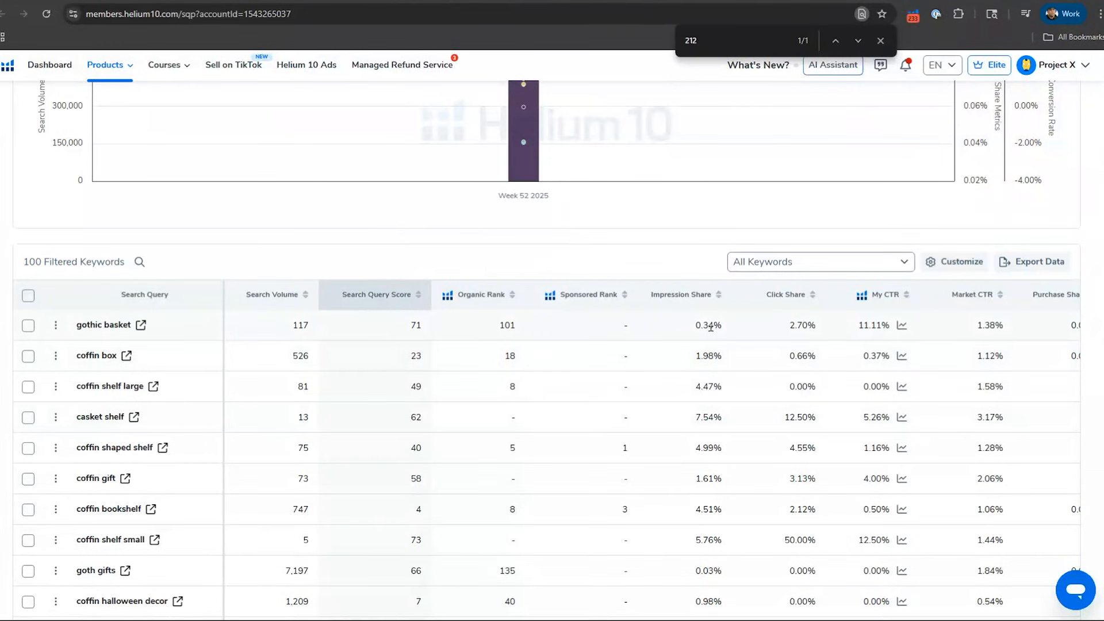
scroll(745, 334, right, 5)
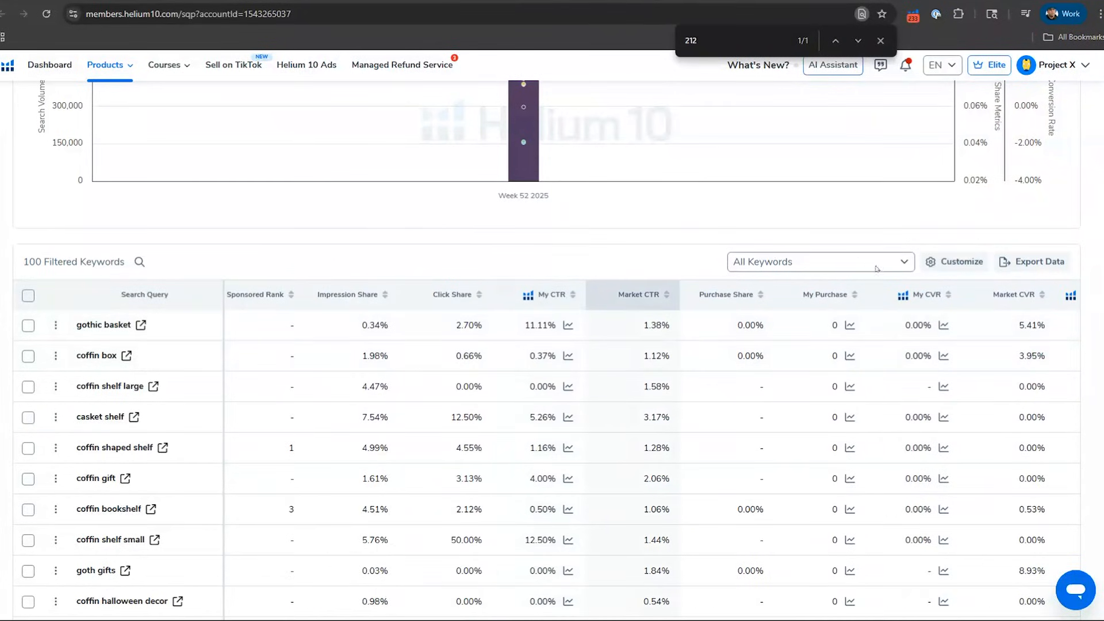
click(955, 261)
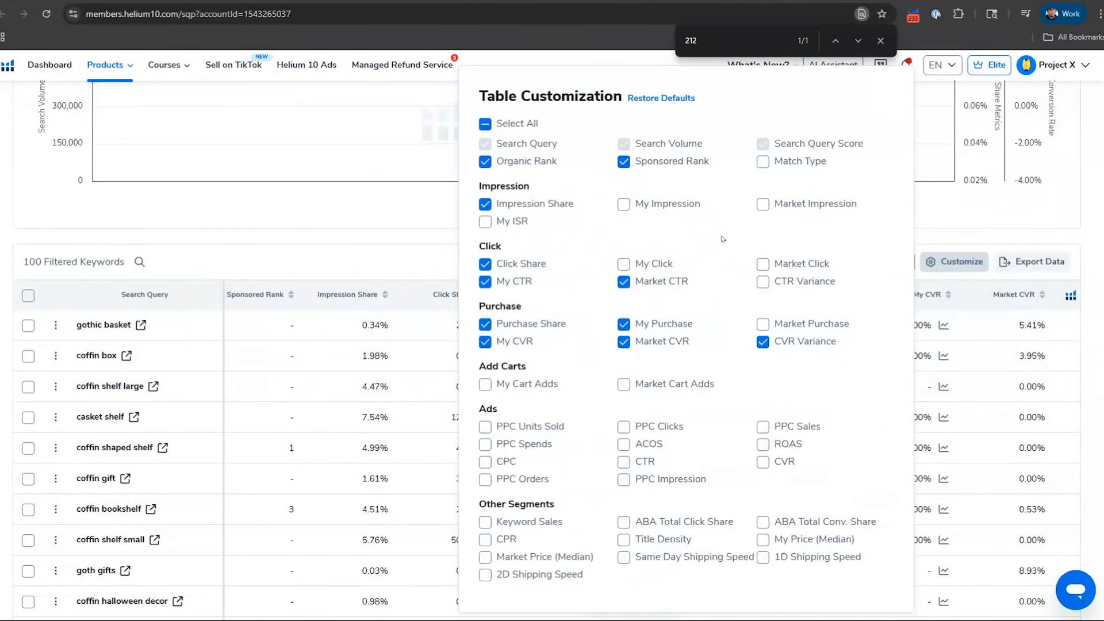
click(624, 204)
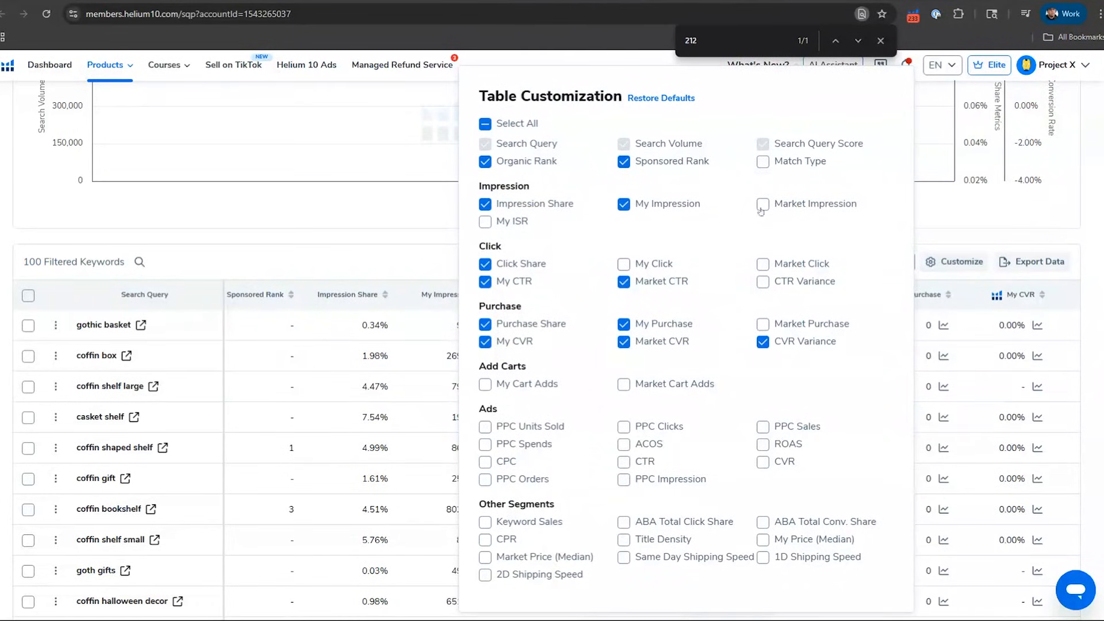
click(763, 264)
click(671, 268)
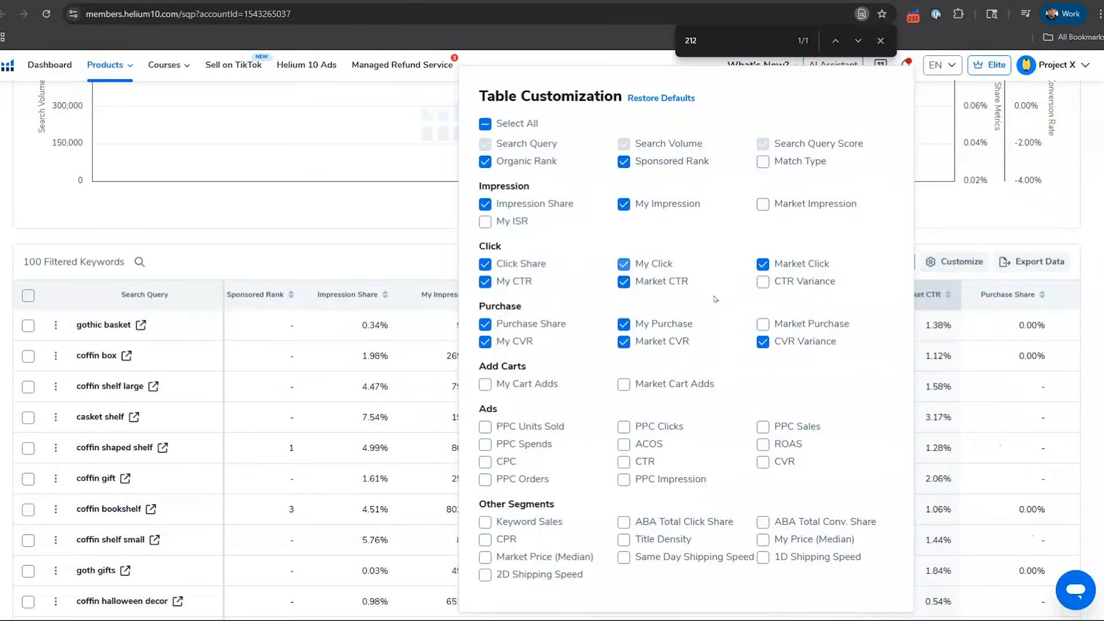
click(791, 283)
click(385, 266)
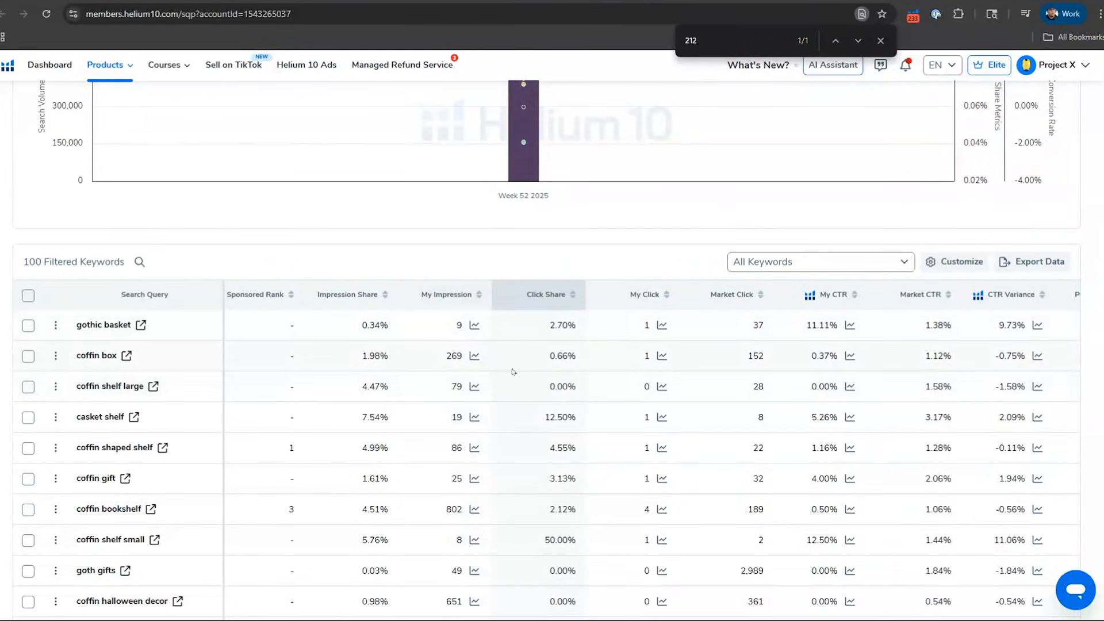
Step: Compare the queries' search volume, impression, click, CTR and purchase metrics, and sort the keywords by My Purchase in descending order
scroll(513, 371, left, 5)
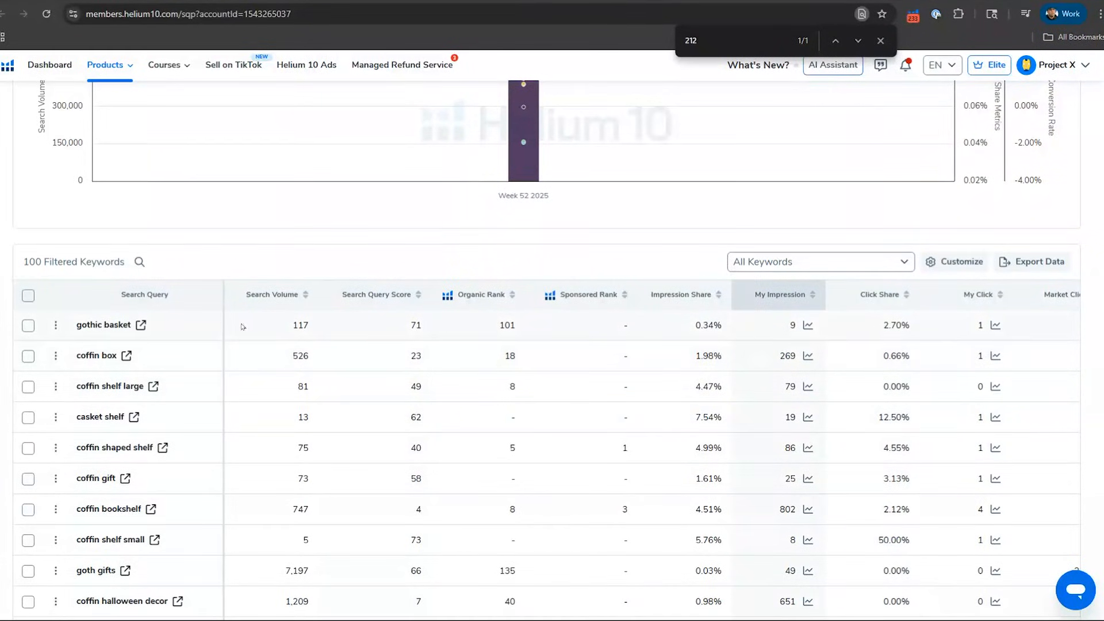
drag(286, 326, 313, 328)
scroll(624, 442, down, 2)
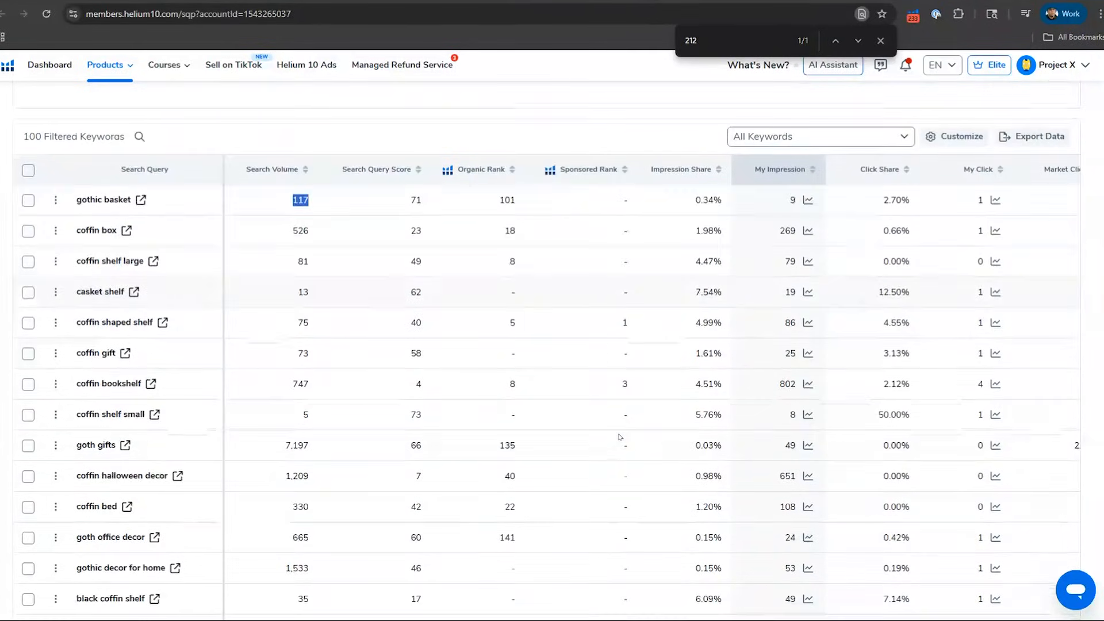
scroll(670, 410, right, 10)
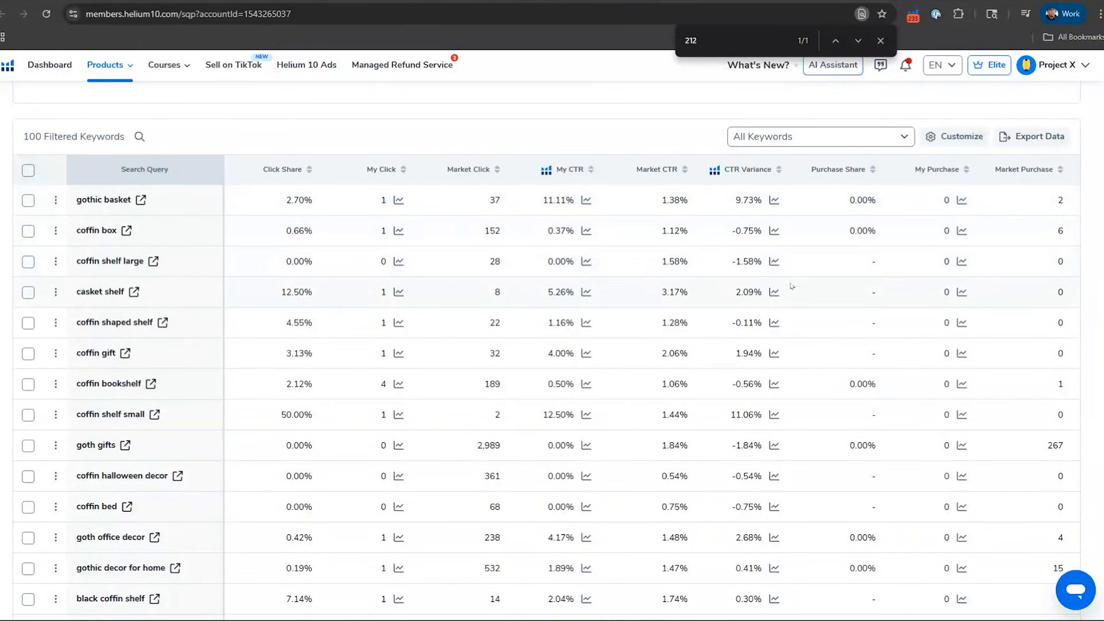
scroll(792, 286, right, 5)
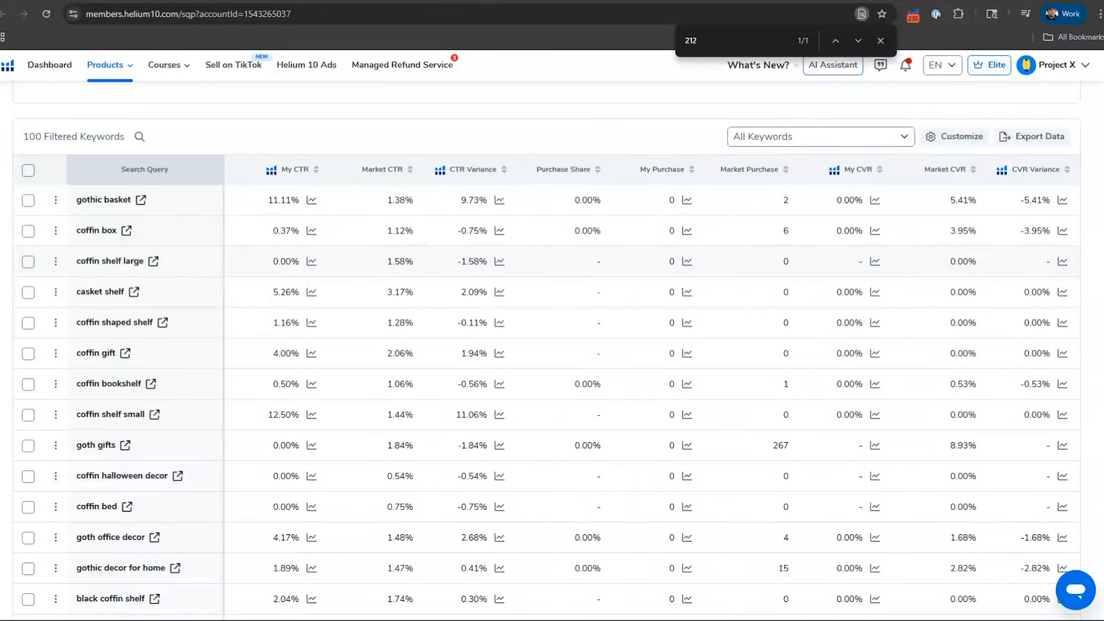
scroll(633, 476, left, 6)
scroll(632, 476, right, 5)
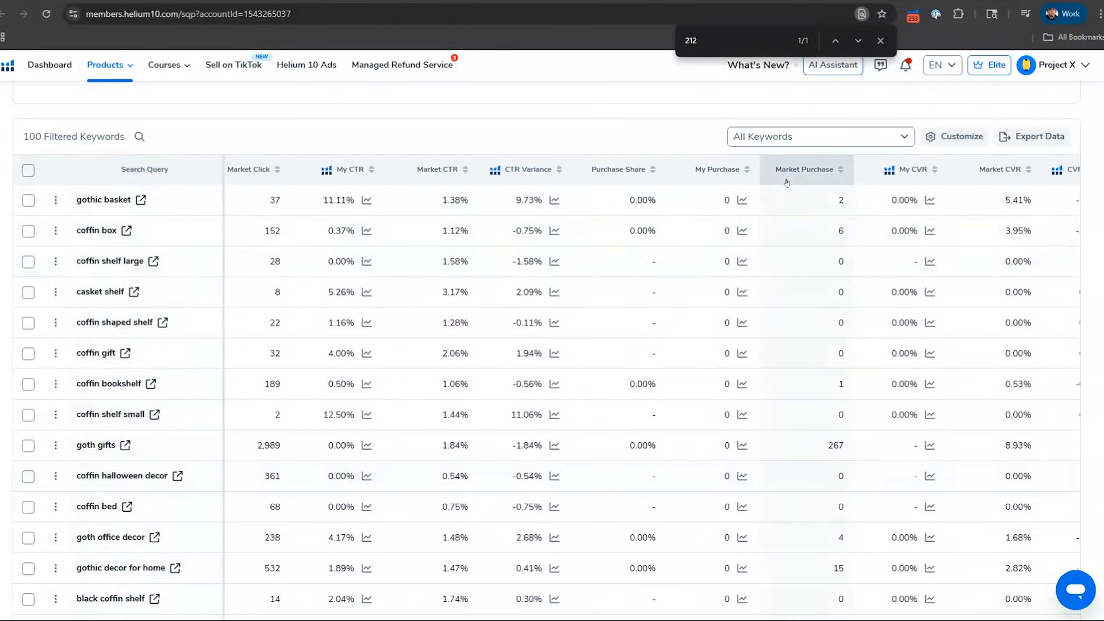
click(722, 169)
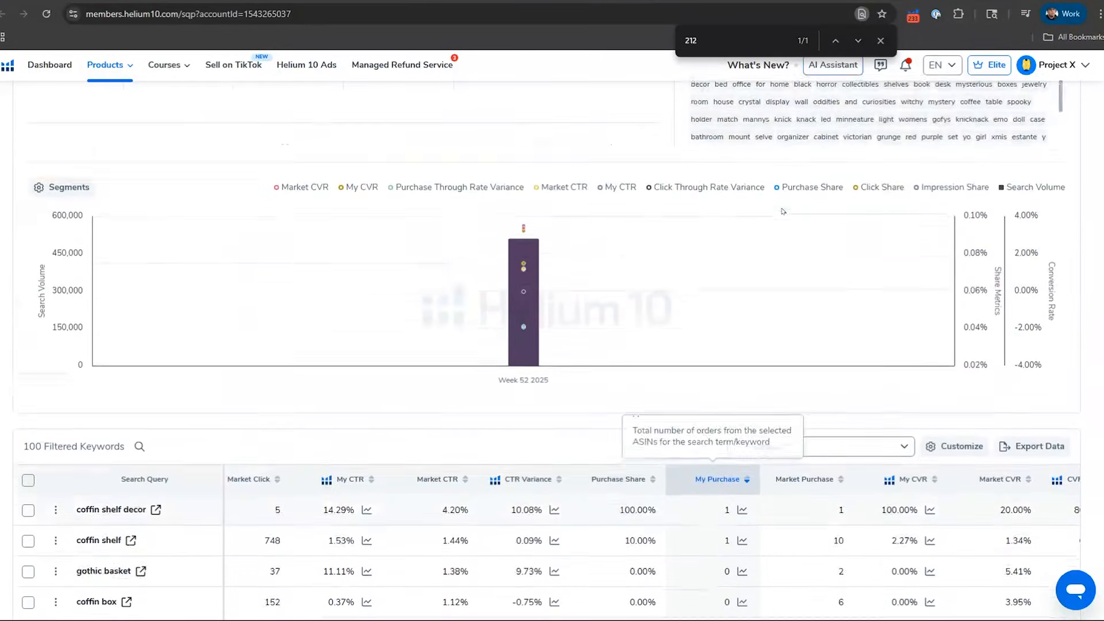
Step: Set the minimum My Purchase value to 1 in the advanced filters and apply the filters
scroll(674, 228, up, 5)
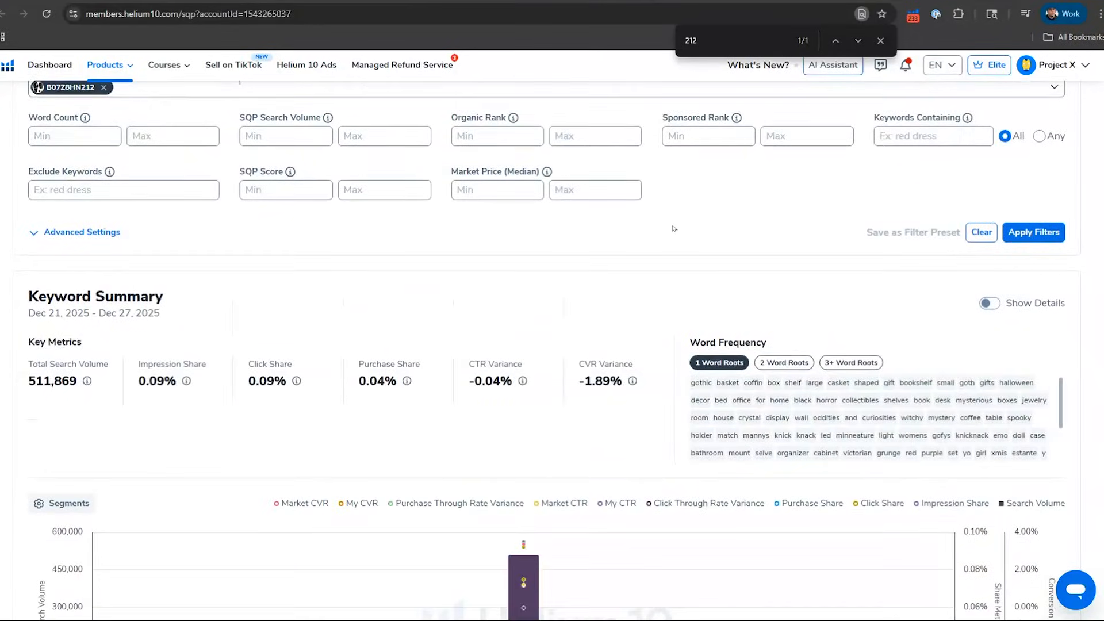
scroll(674, 228, down, 5)
scroll(671, 229, up, 6)
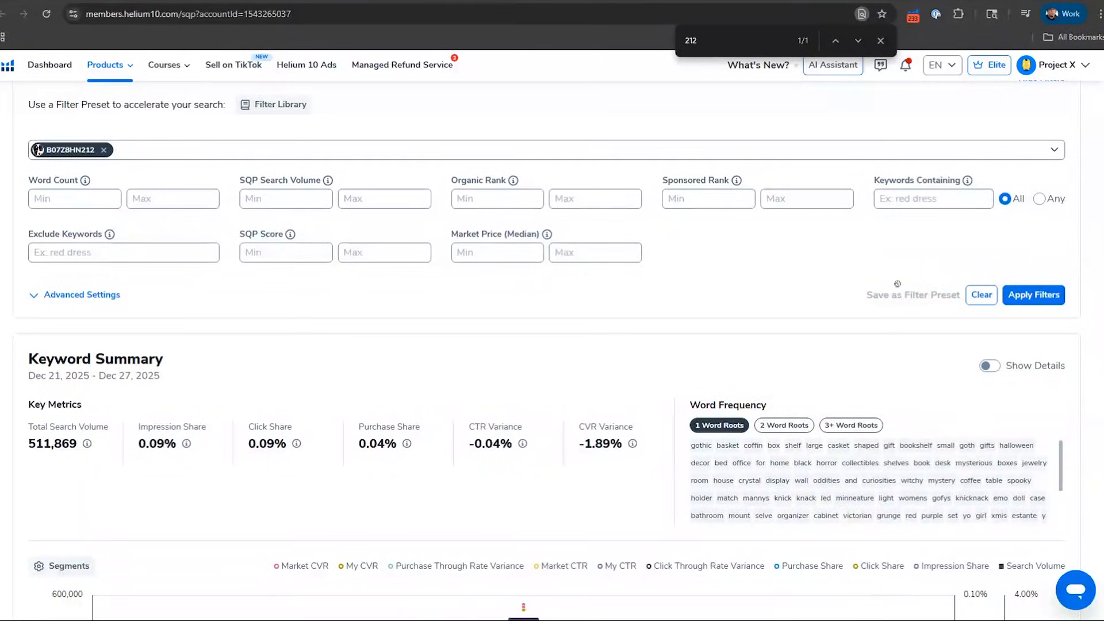
click(50, 294)
scroll(529, 306, down, 4)
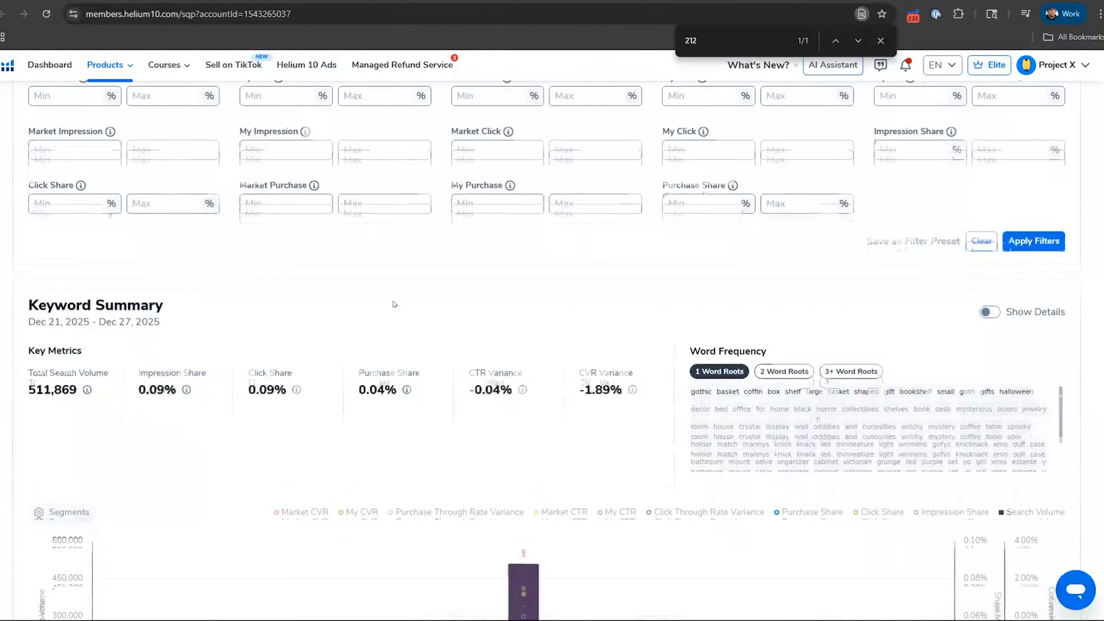
click(515, 199)
text(1)
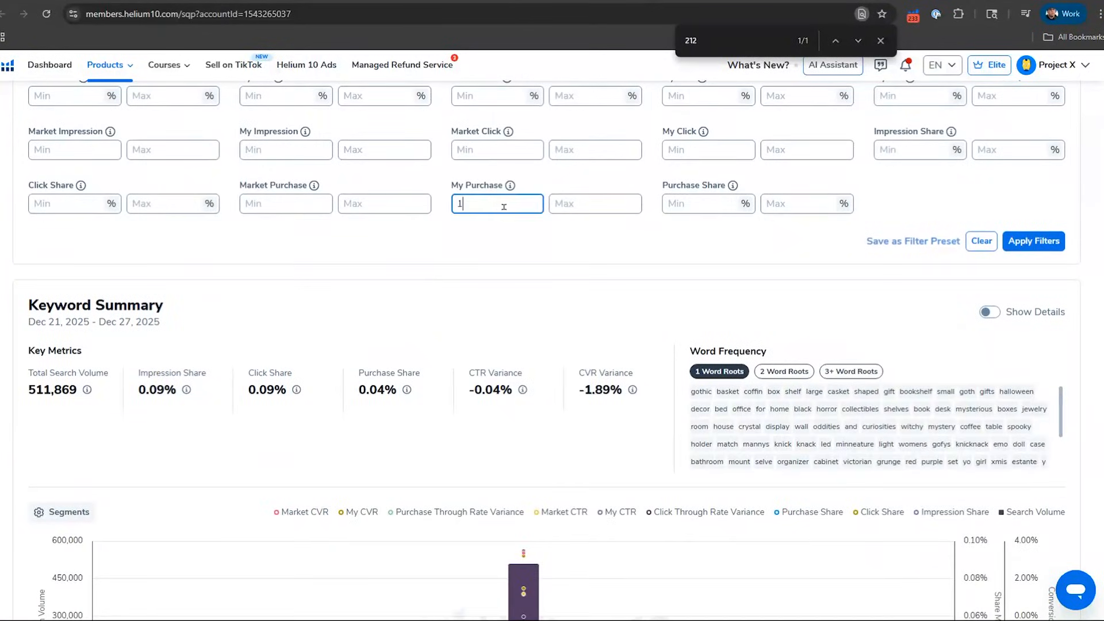
click(1037, 232)
scroll(850, 322, down, 5)
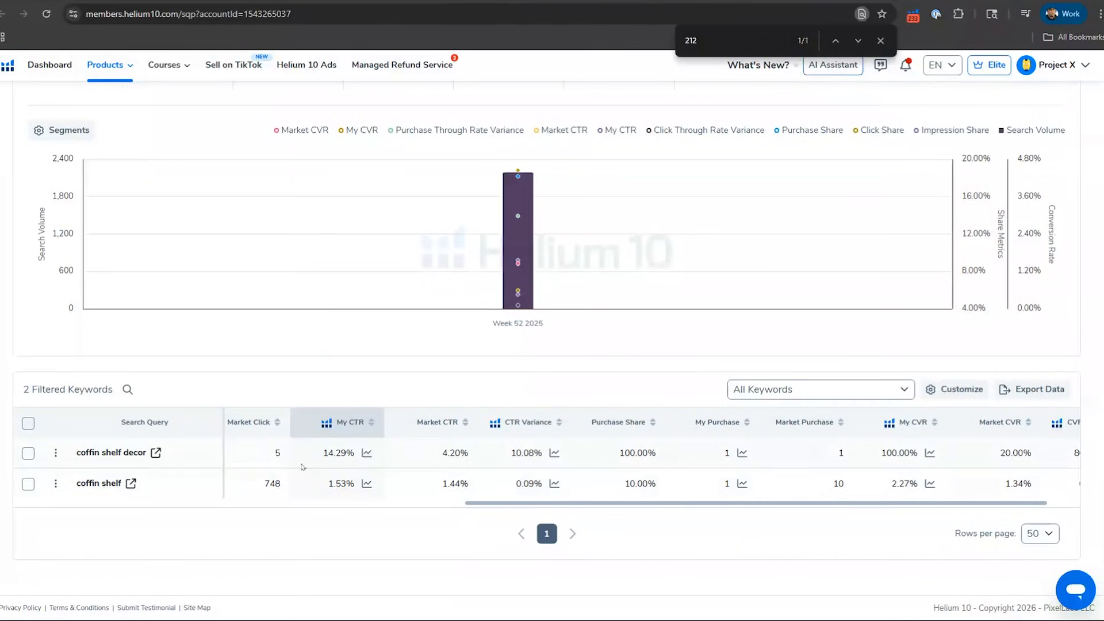
Step: Add the pink coffin shelf B08F1ZDB5T and the extra large coffin bookshelf B09HMLVSFY to the report's ASIN selection
scroll(319, 308, up, 15)
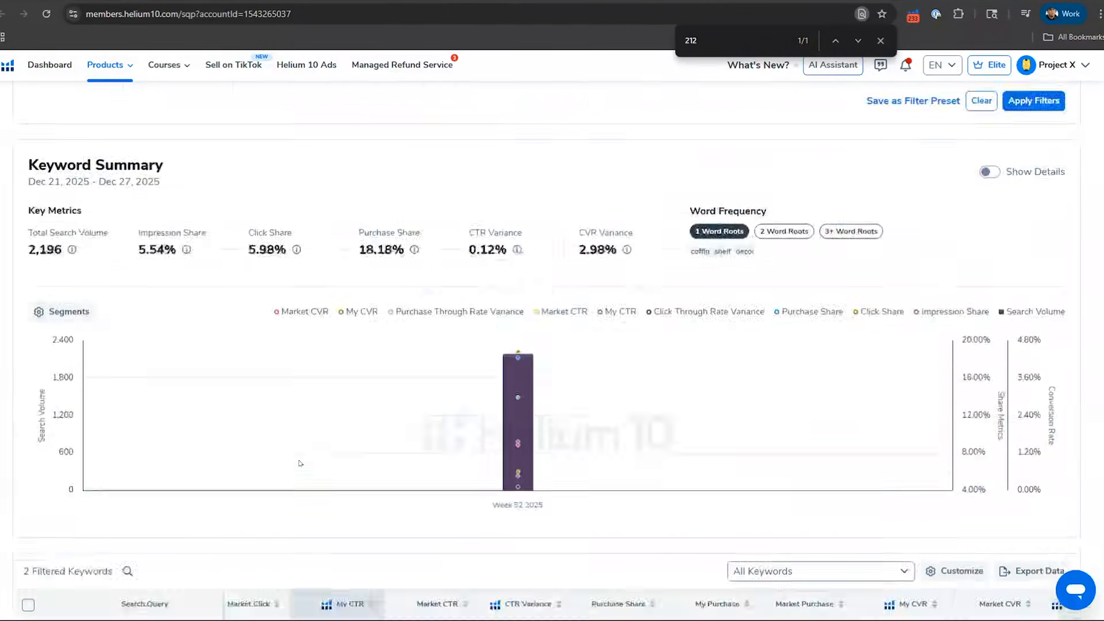
click(321, 292)
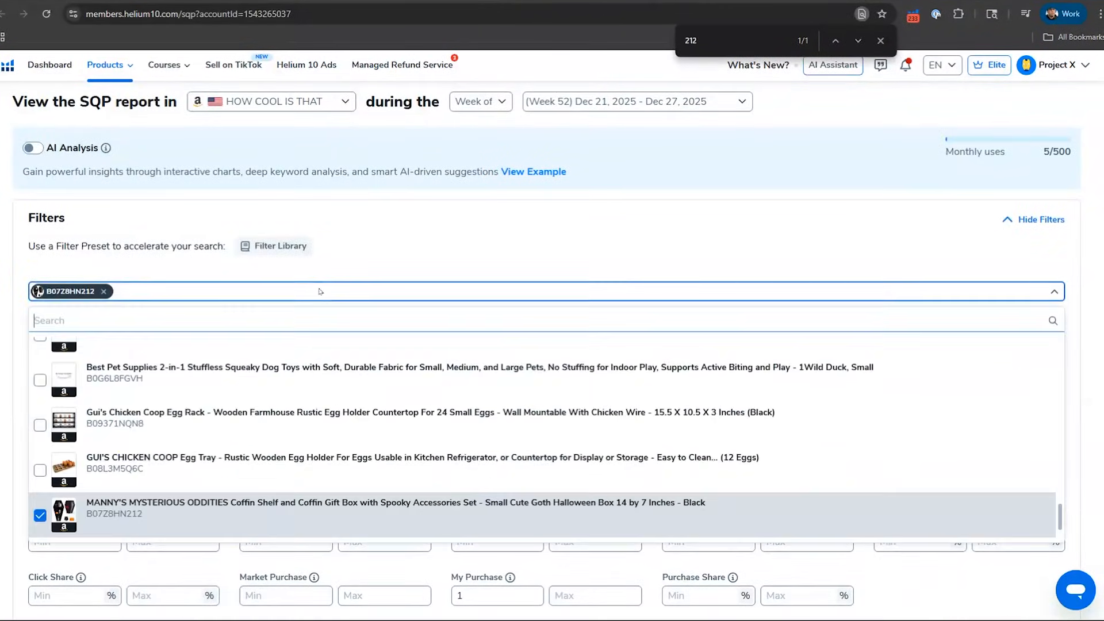
scroll(293, 401, down, 5)
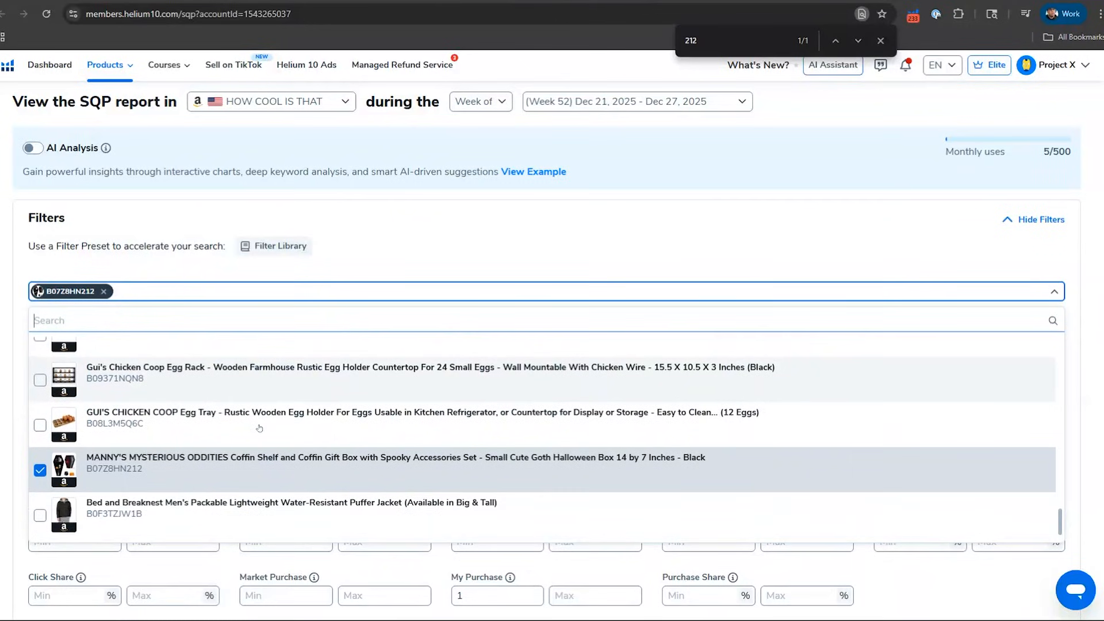
scroll(260, 428, up, 3)
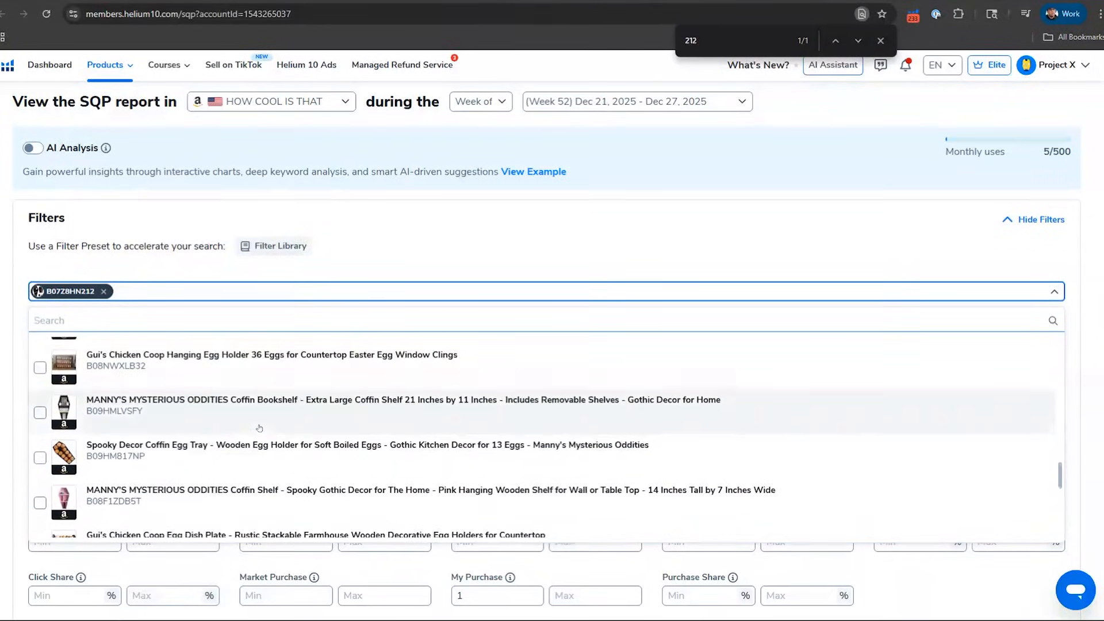
click(39, 503)
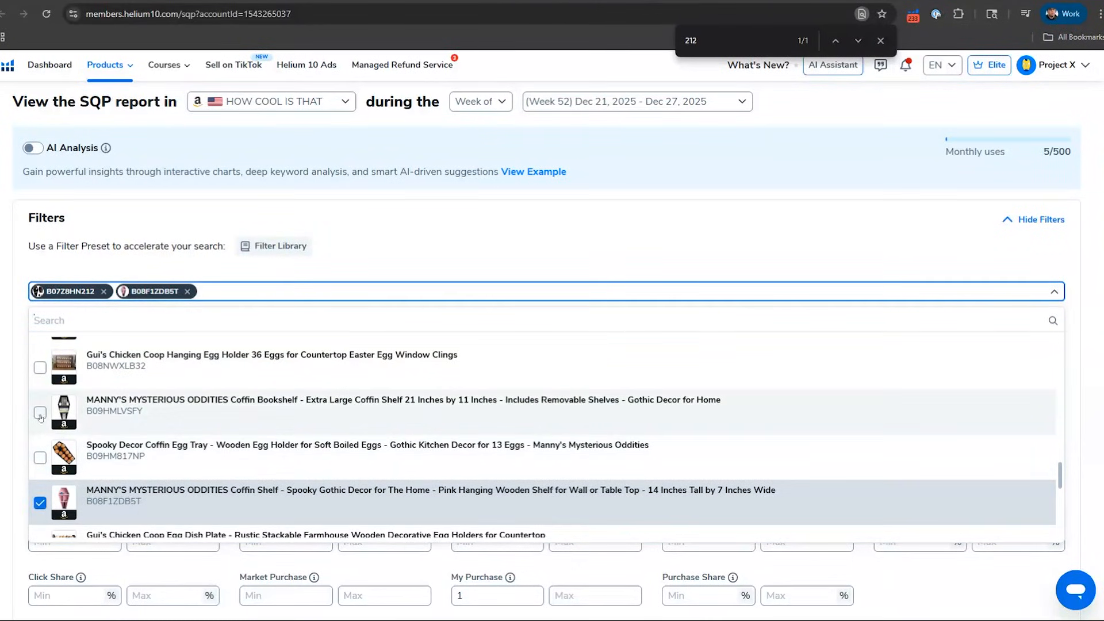
click(40, 412)
click(407, 266)
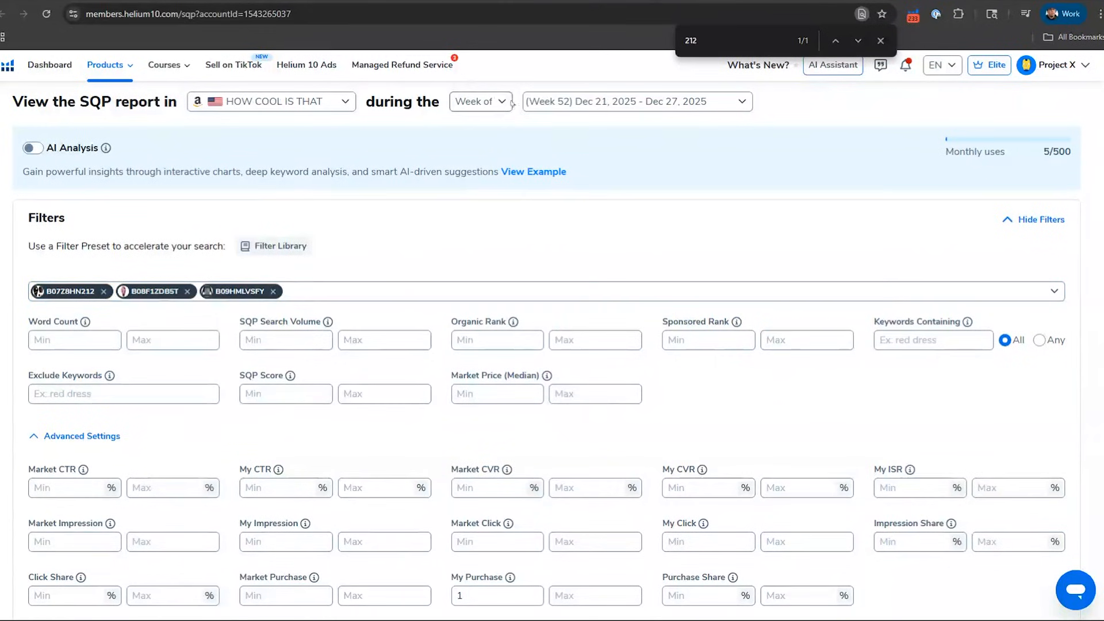
Step: Switch the report to monthly periods and add November, October and September 2025 to the selected December 2025
click(489, 101)
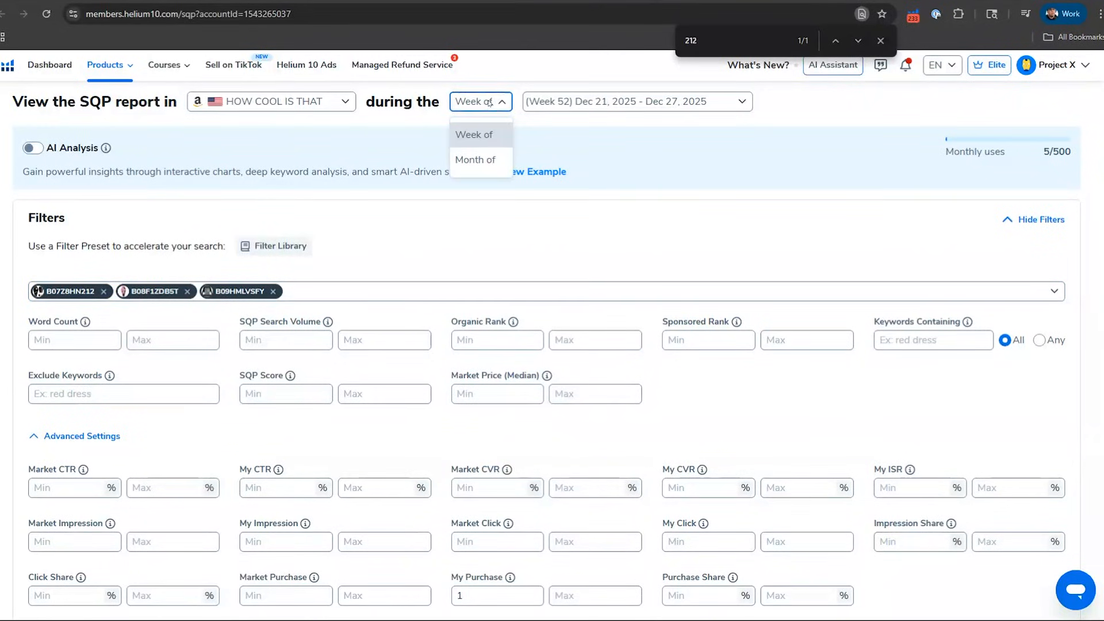
click(486, 158)
click(574, 99)
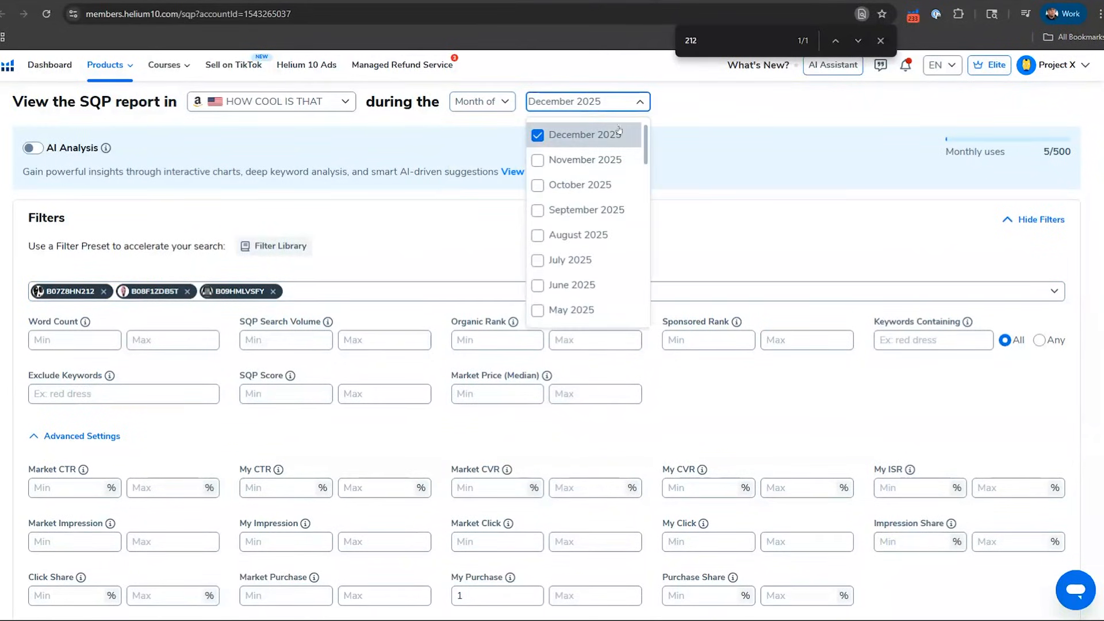
click(609, 159)
click(596, 184)
click(595, 210)
Step: Add December, November and October 2024 to the report's selected months
scroll(598, 236, down, 10)
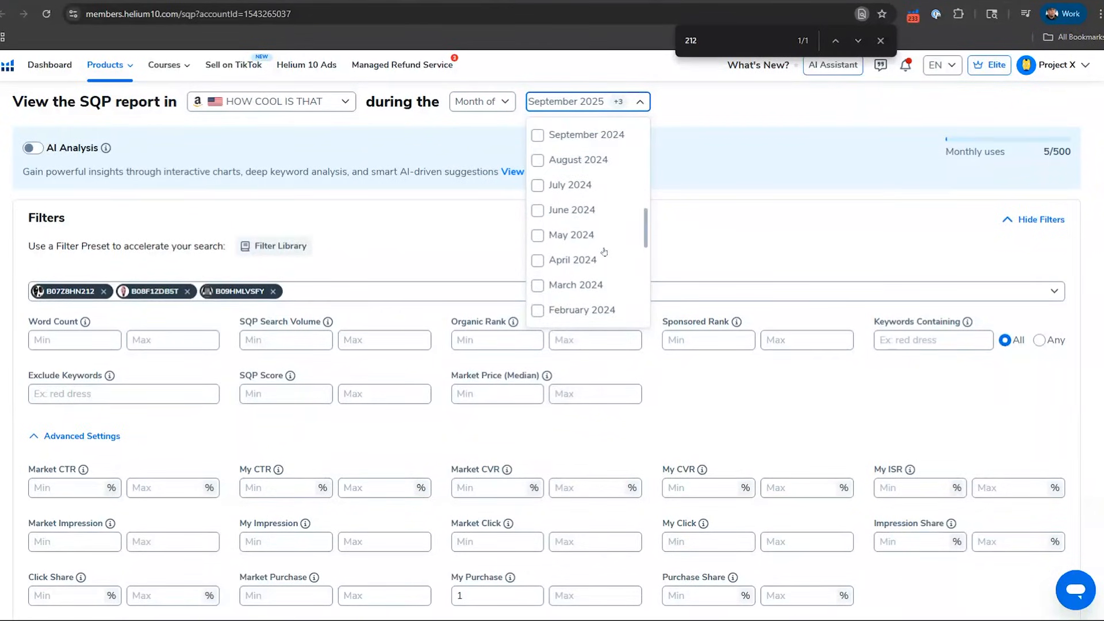
scroll(604, 251, up, 6)
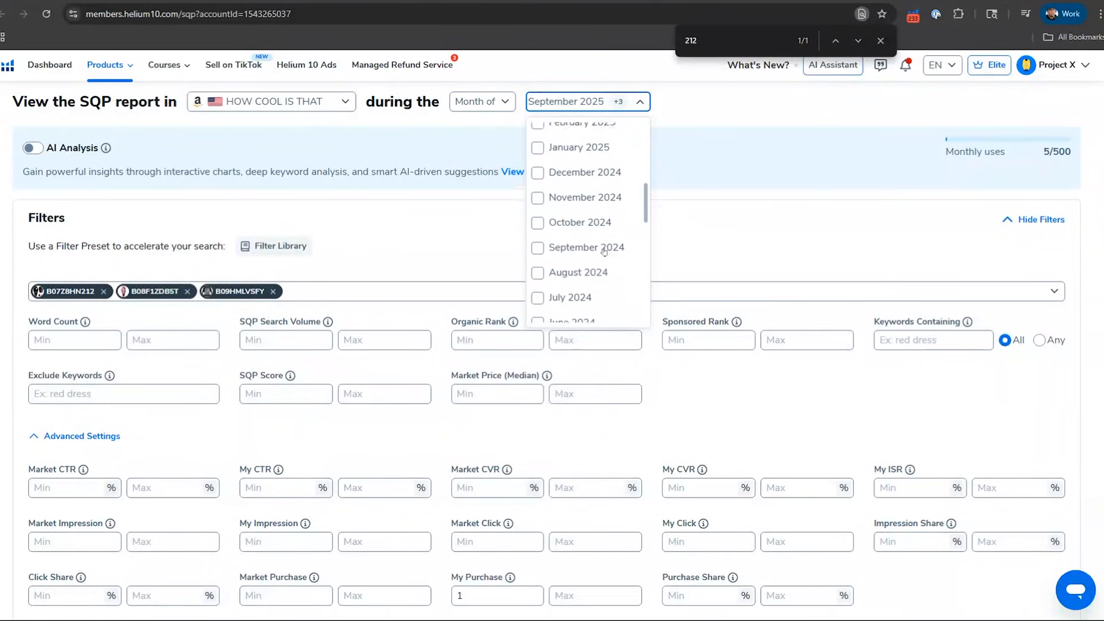
click(603, 185)
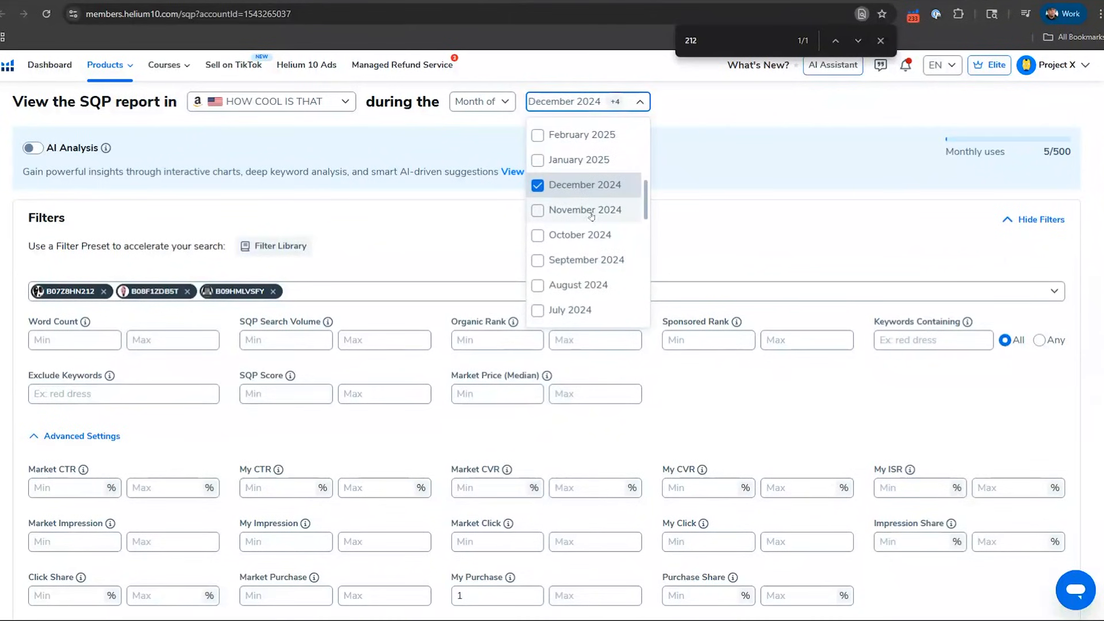
click(609, 210)
click(614, 235)
Step: Add May 2024, October 2023 and November 2023 to the report's selected months
scroll(616, 247, down, 6)
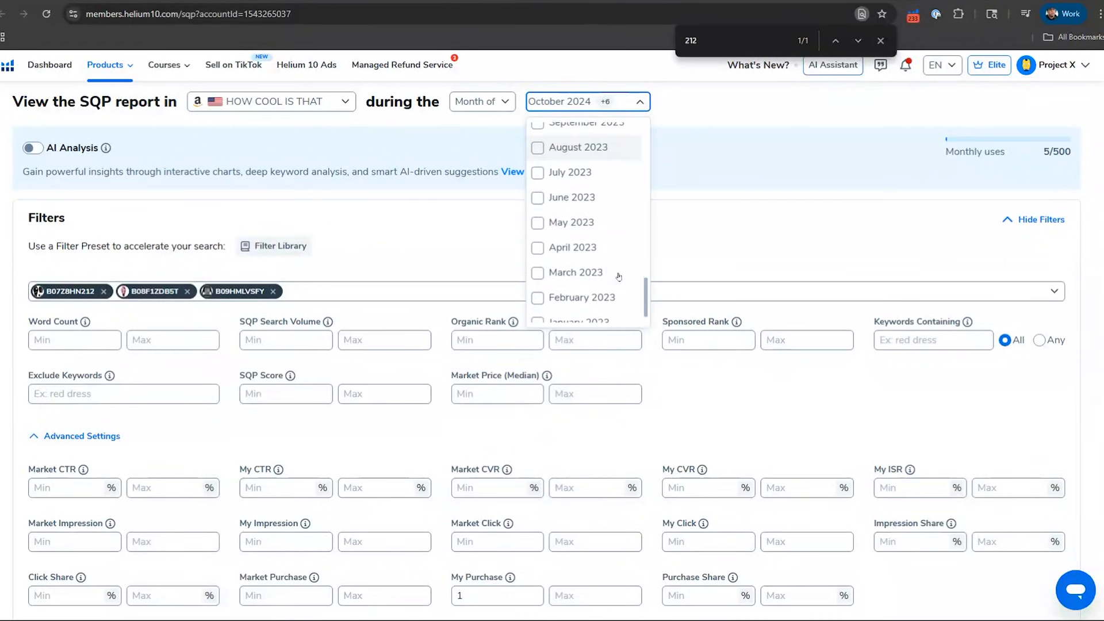
scroll(617, 275, up, 3)
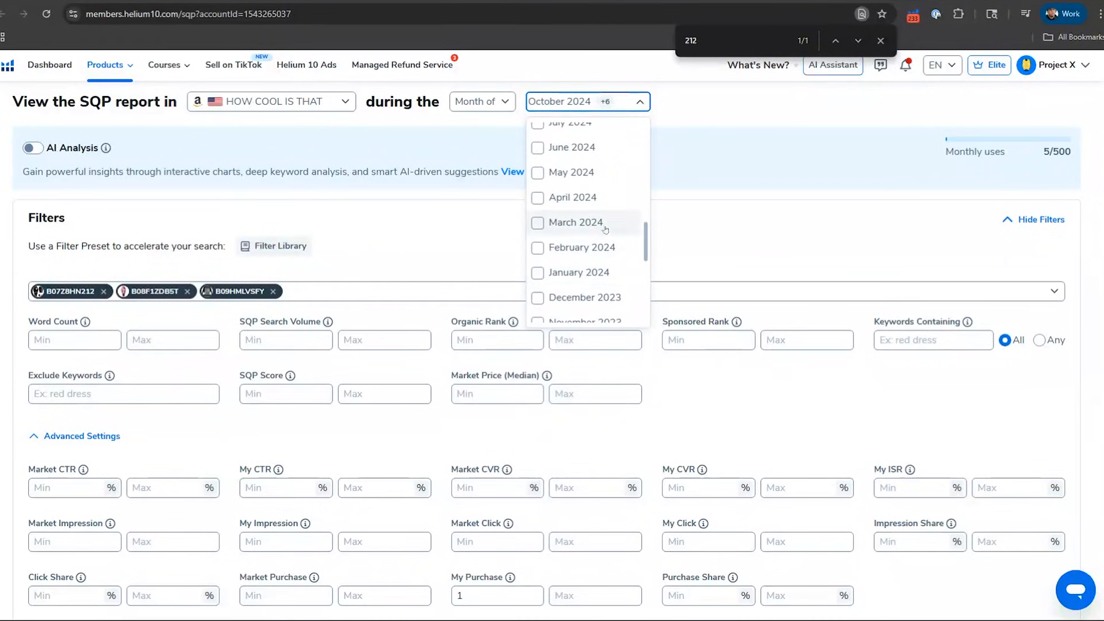
click(580, 174)
scroll(592, 224, down, 3)
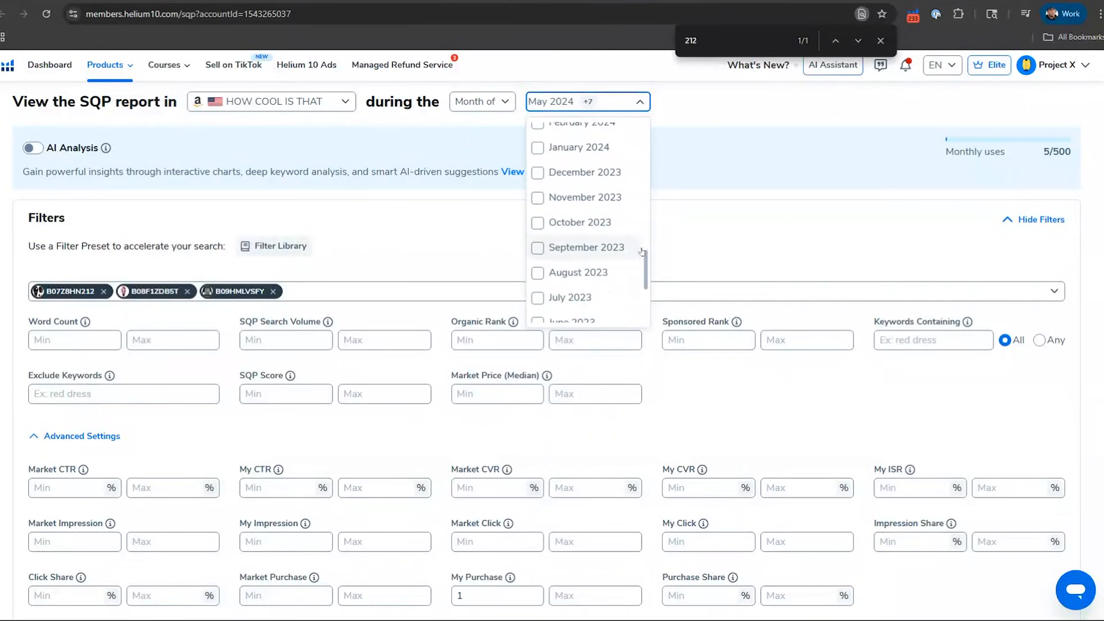
click(593, 230)
click(597, 201)
click(701, 211)
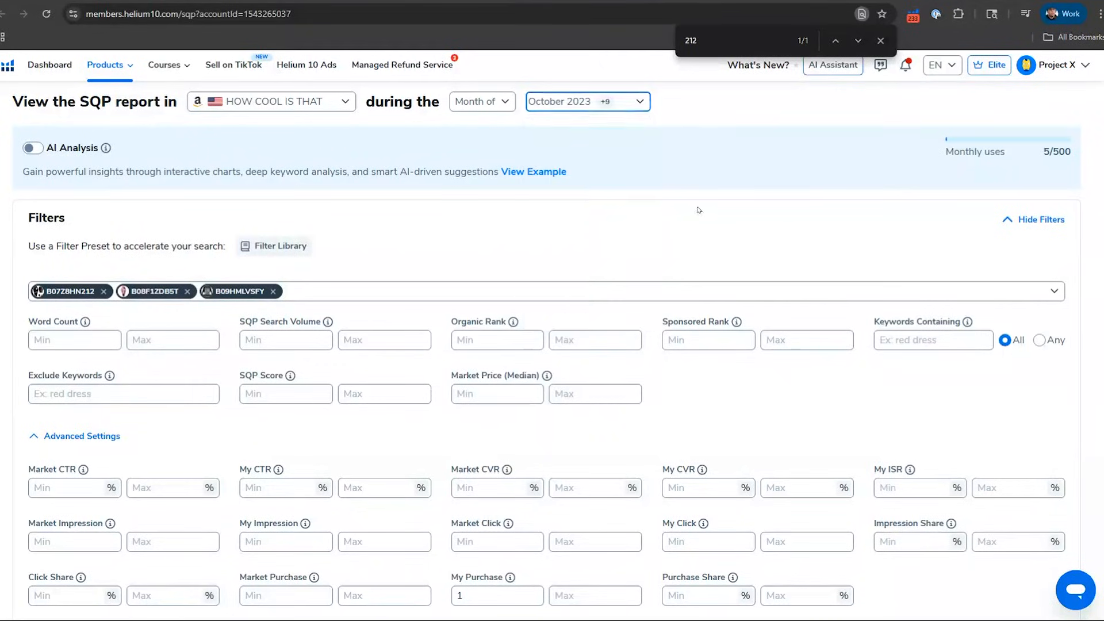
Step: Apply the filters to the report for the three coffin shelf ASINs across all selected months
scroll(693, 260, down, 2)
scroll(603, 282, down, 2)
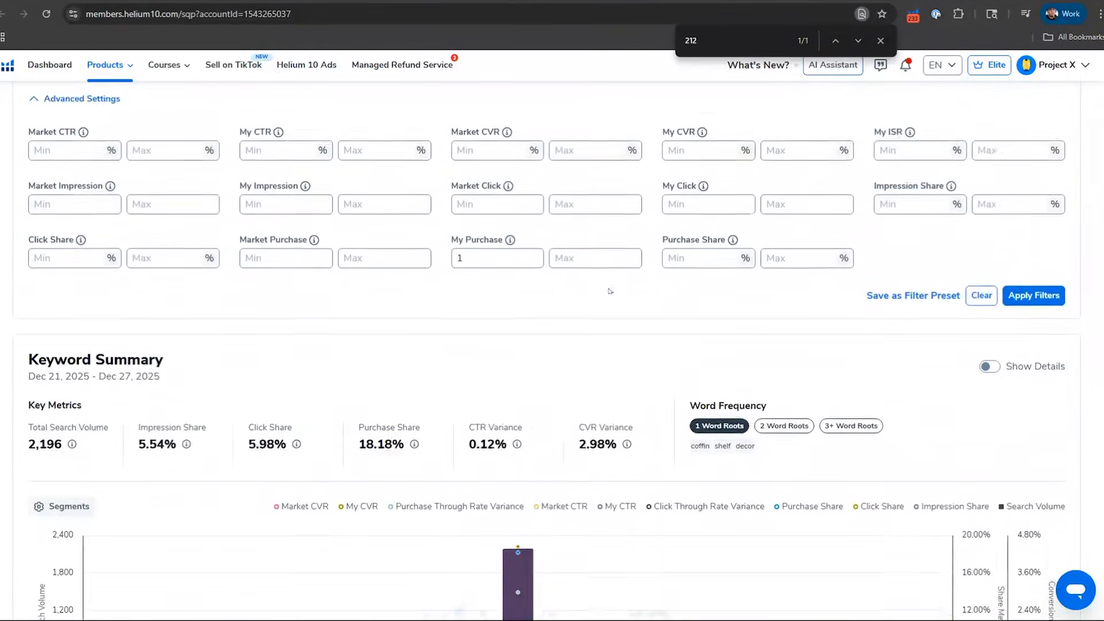
click(1006, 257)
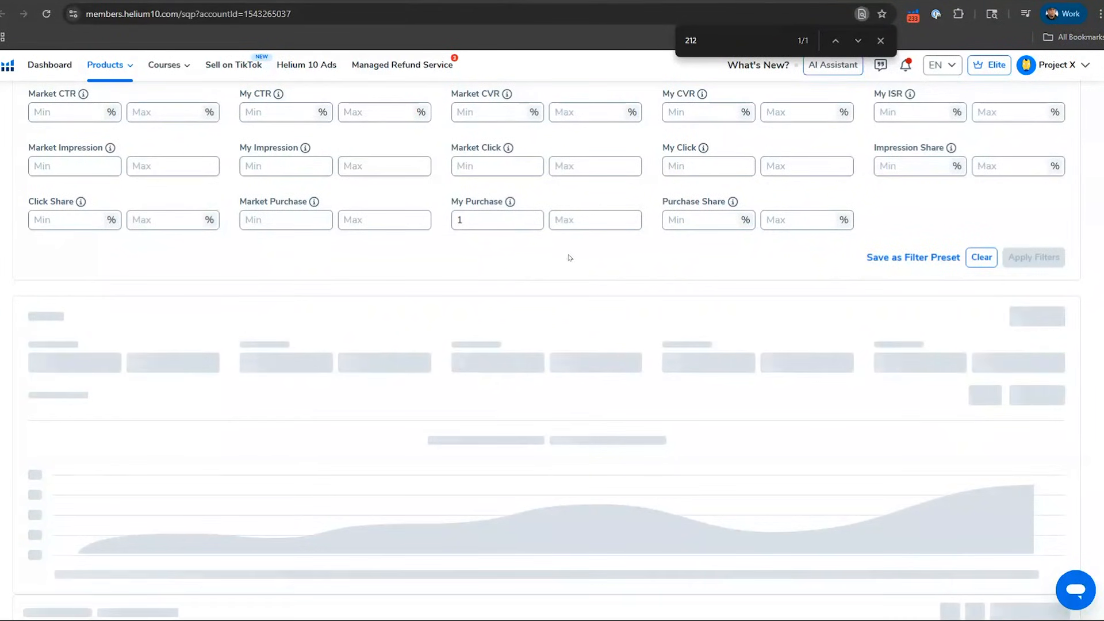
scroll(621, 207, up, 10)
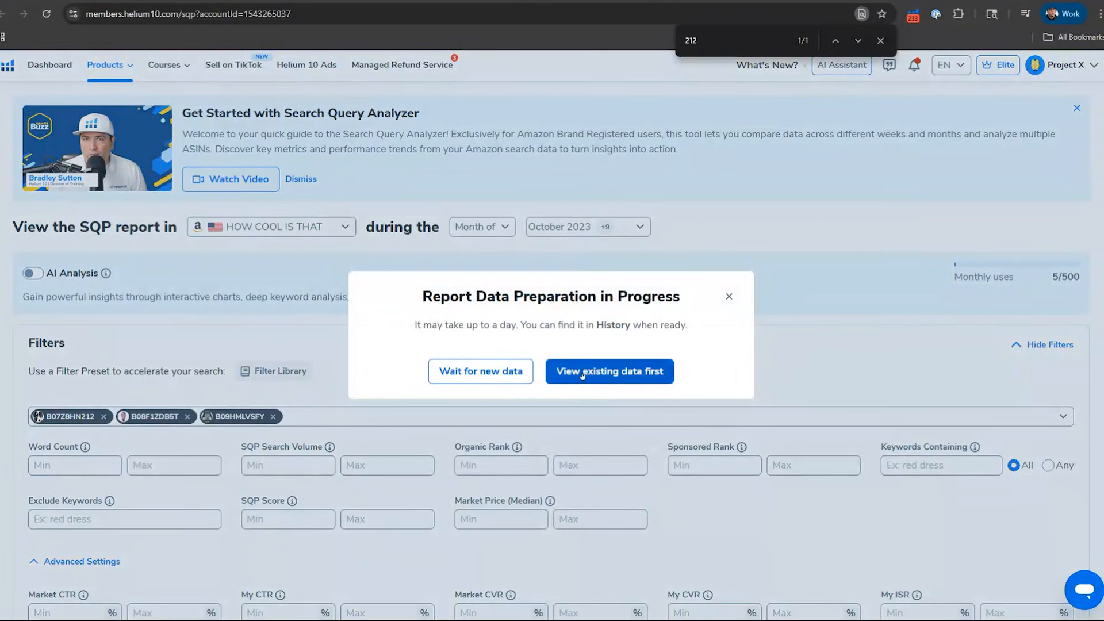
Step: Reapply the report's filters, including the My Purchase minimum of 1, and bring up the filtered keyword table
click(583, 373)
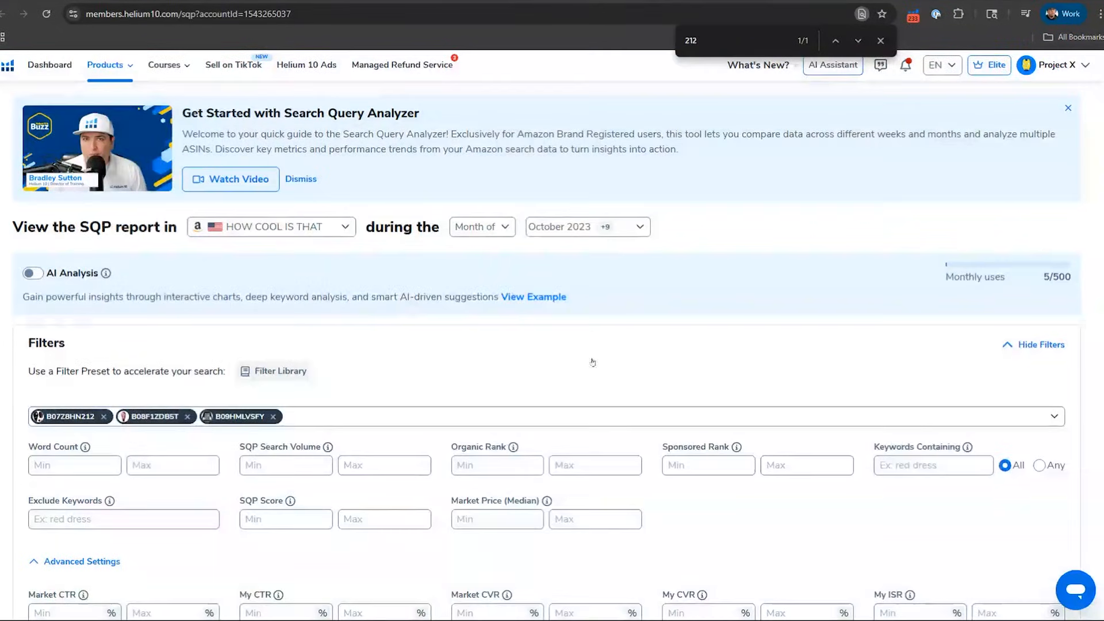
scroll(631, 330, down, 10)
scroll(631, 330, down, 2)
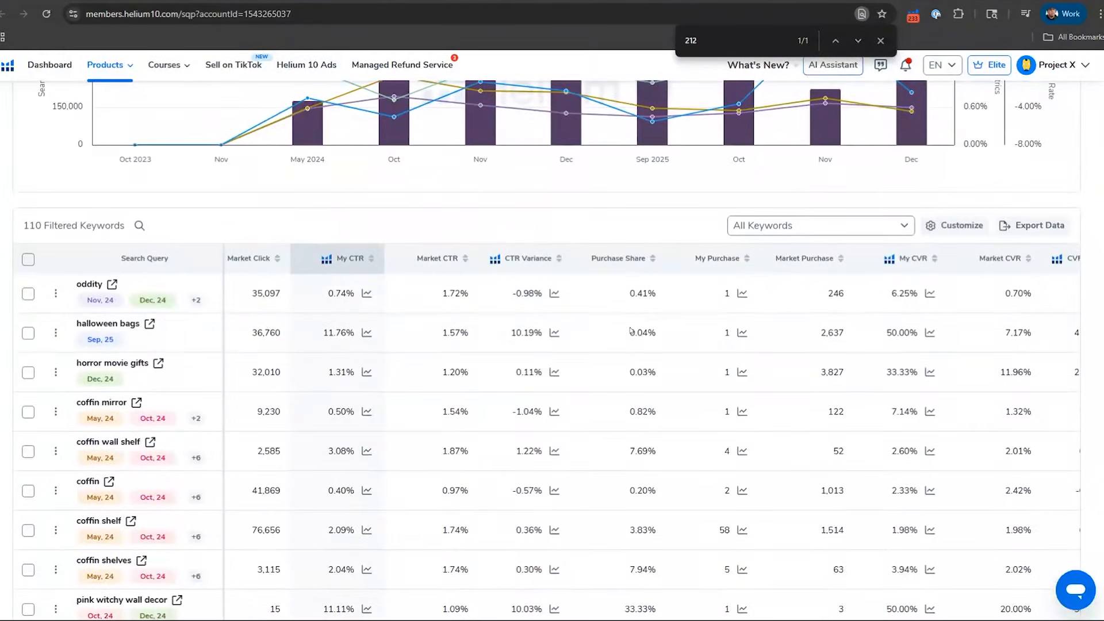
scroll(625, 324, up, 12)
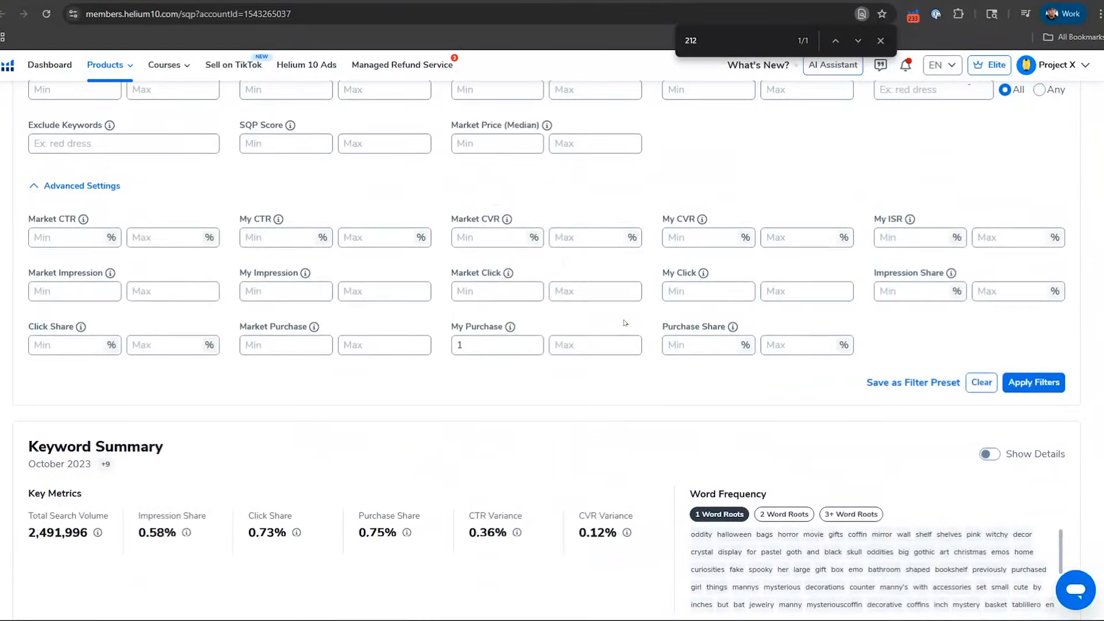
click(1026, 382)
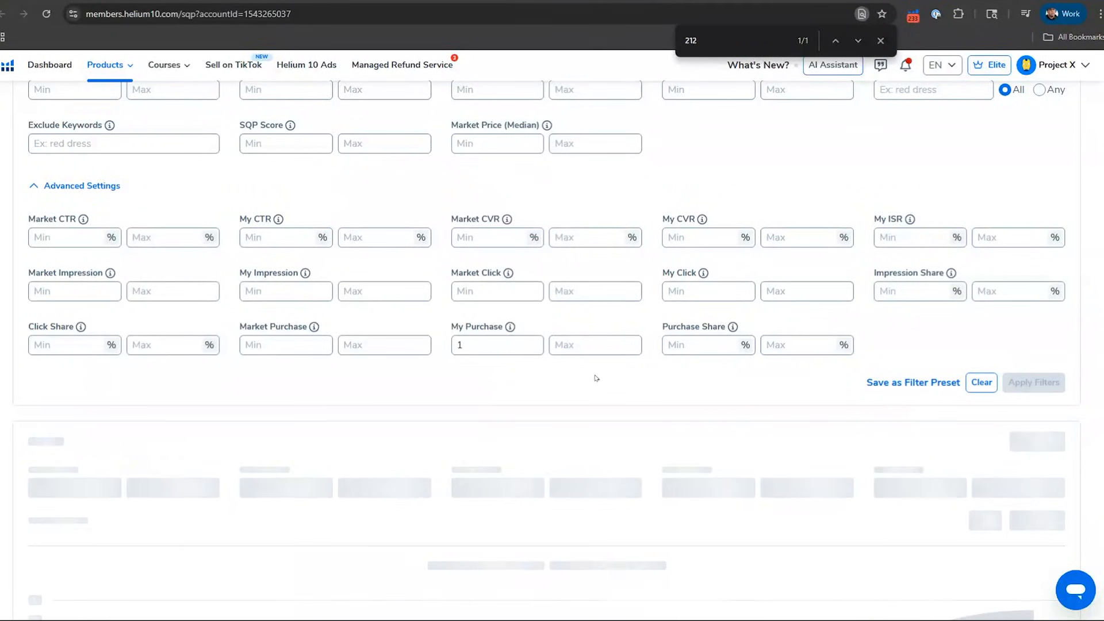
scroll(526, 375, down, 3)
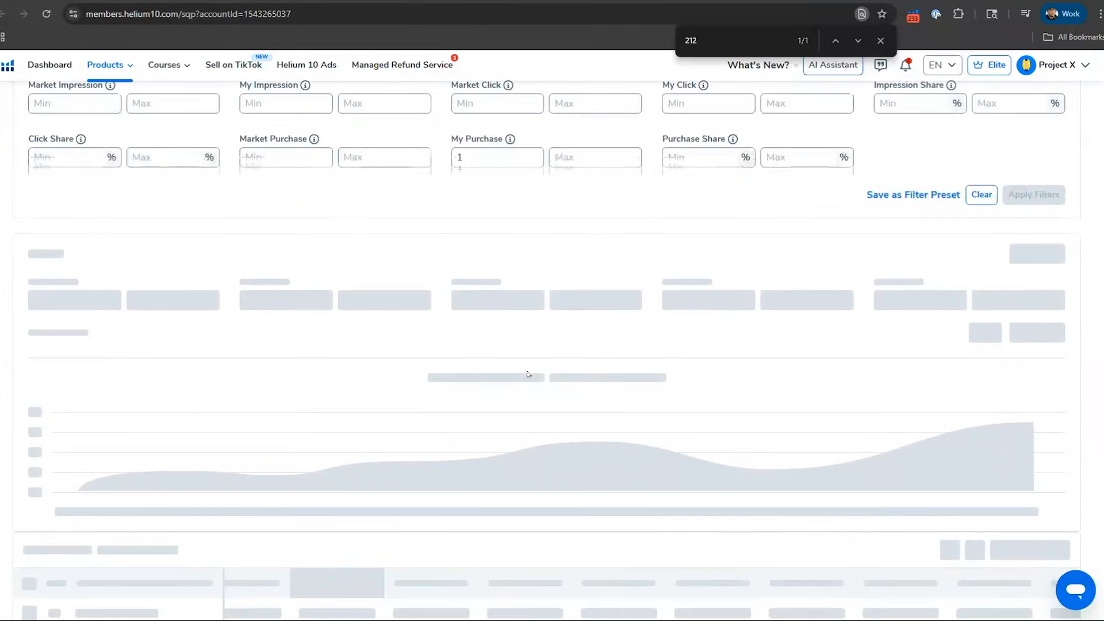
scroll(528, 374, down, 5)
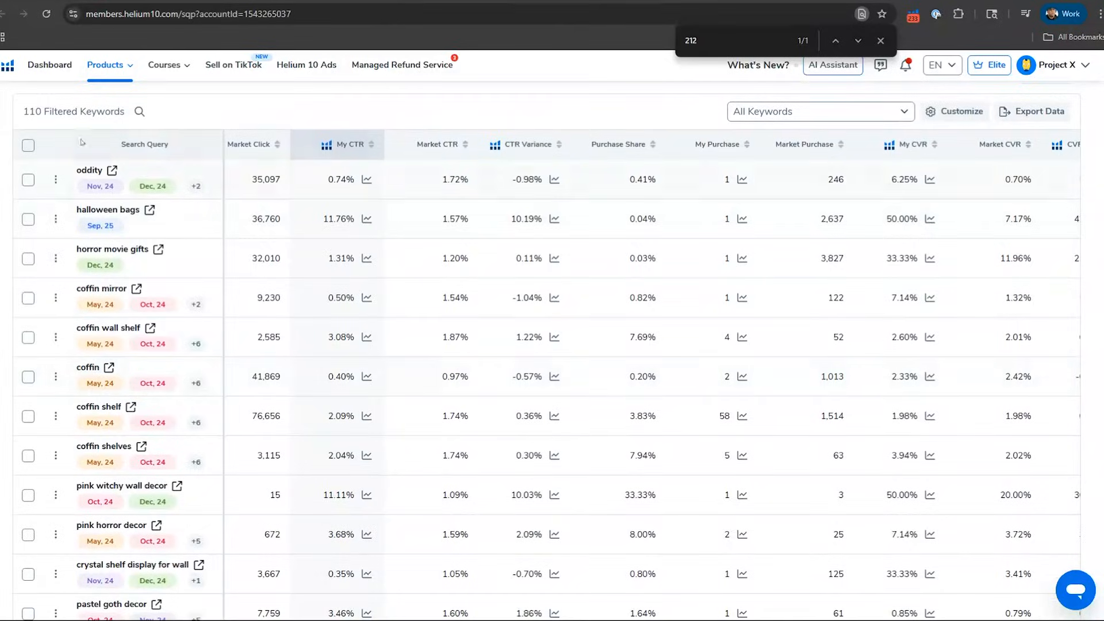
Step: Sort the filtered keywords by My Purchase from highest to lowest
scroll(38, 110, up, 5)
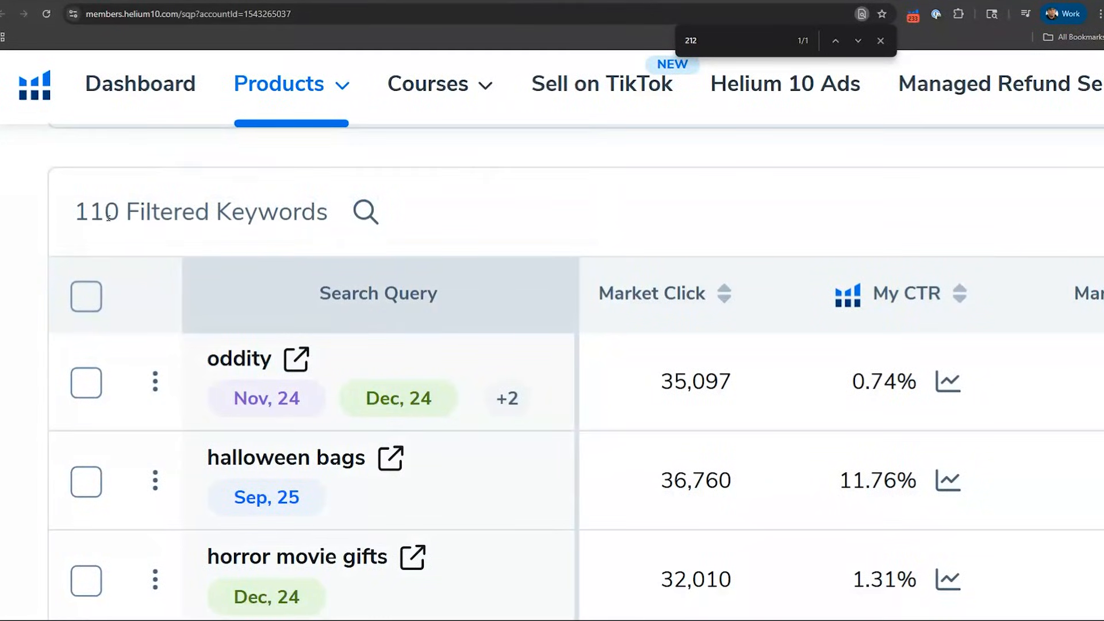
scroll(490, 217, down, 4)
scroll(490, 216, down, 1)
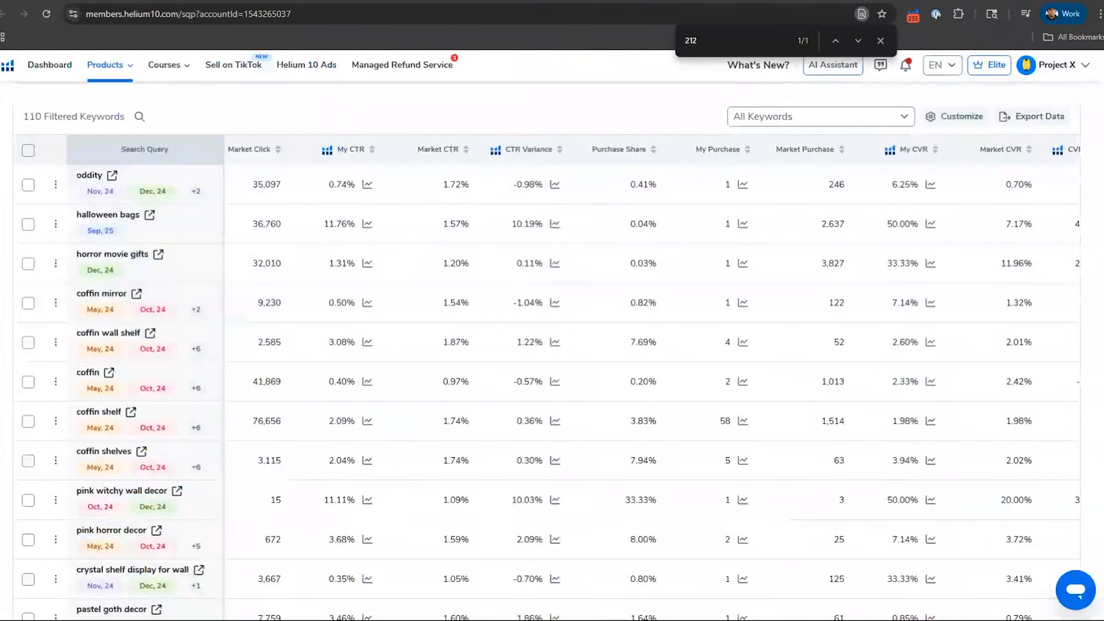
scroll(654, 382, right, 1)
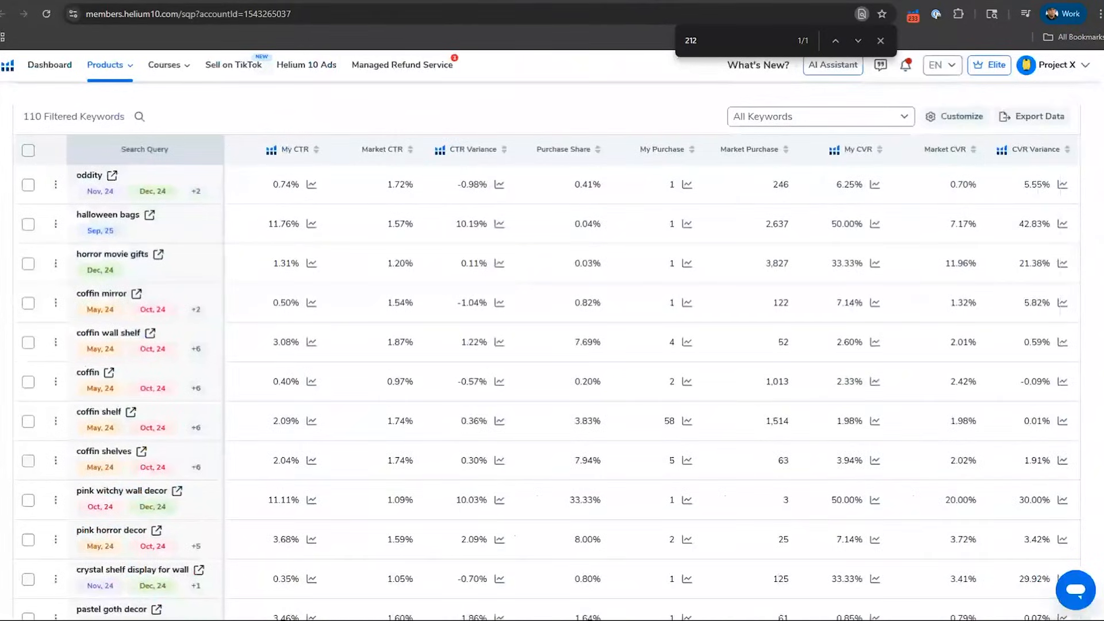
click(662, 149)
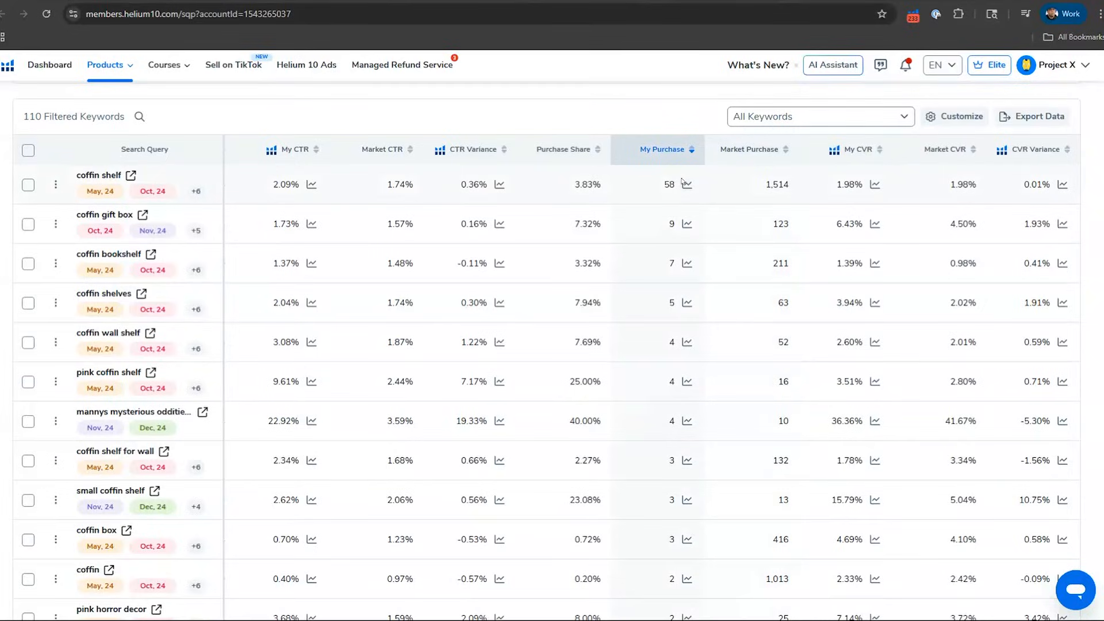
Step: Highlight the "coffin gift box" search query and compare its My CVR with the Market CVR
mouse_move(77, 177)
double_click(113, 217)
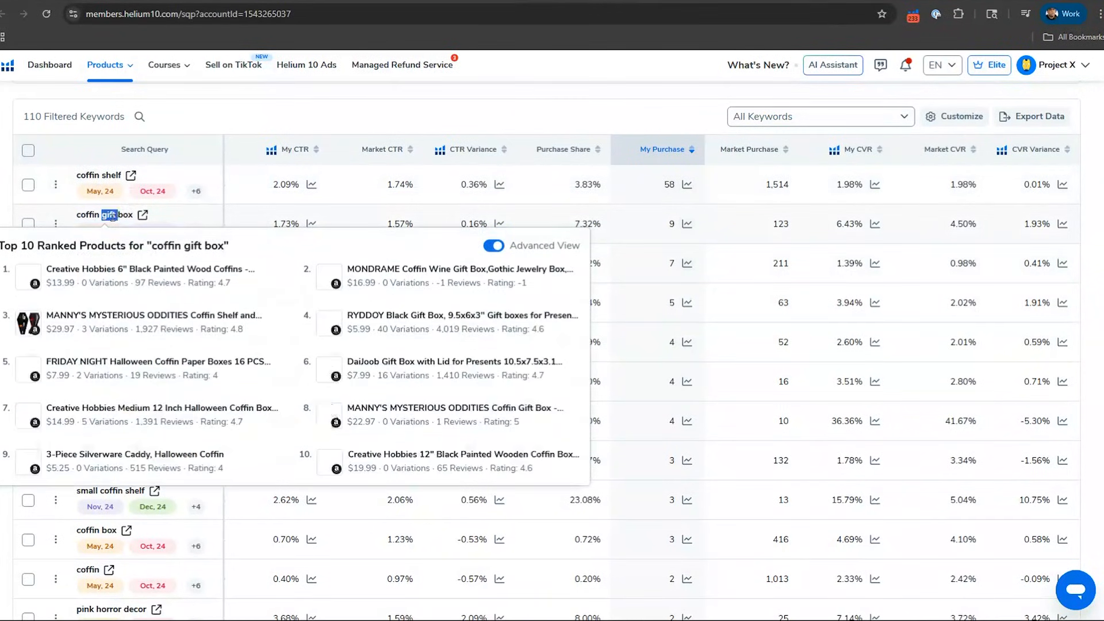
triple_click(113, 216)
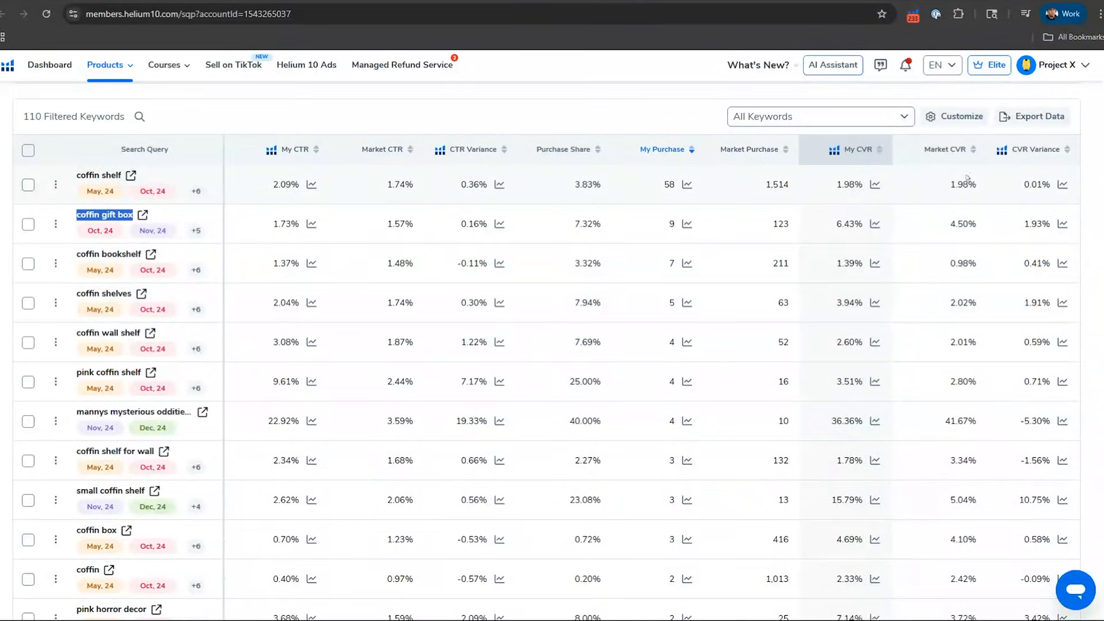
Step: Sort the keywords by CVR Variance from highest to lowest and review the search queries down the list
click(1049, 156)
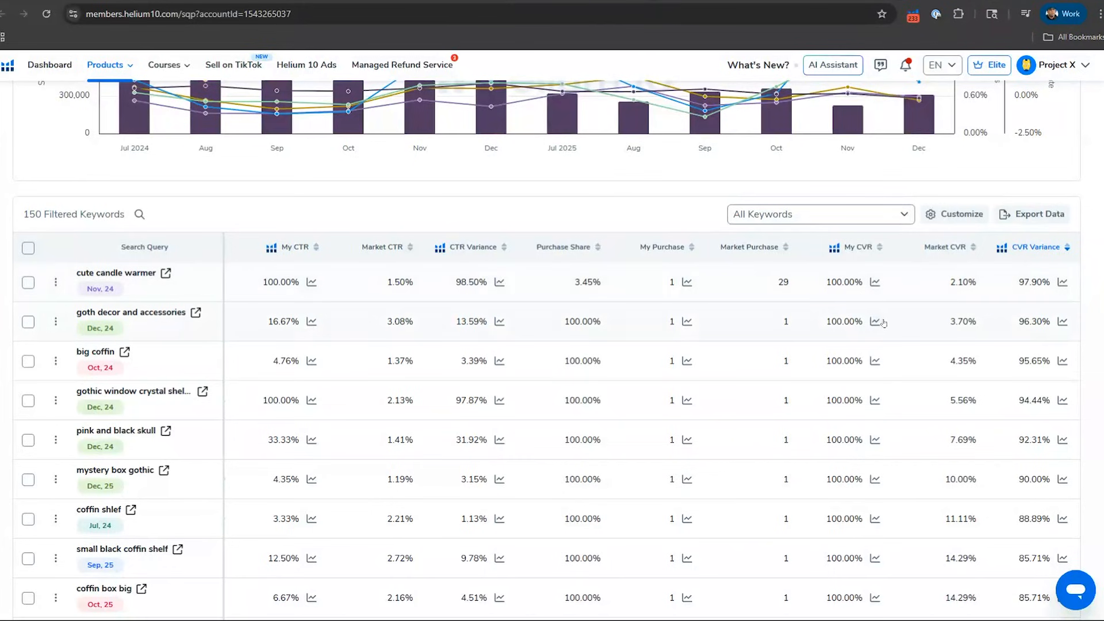
scroll(884, 322, down, 2)
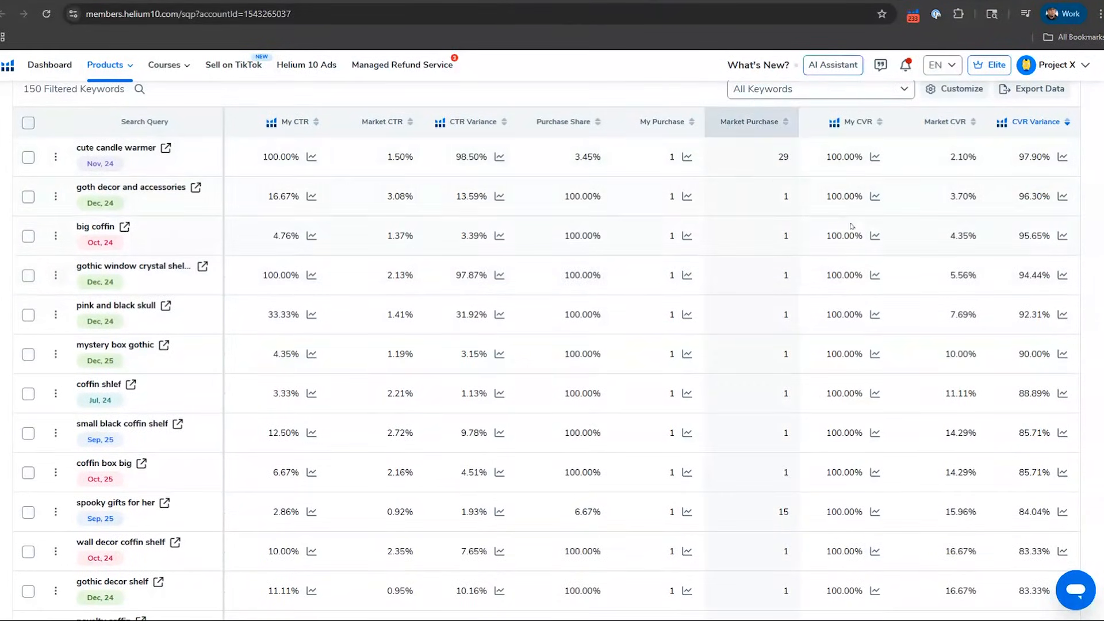
scroll(849, 235, down, 6)
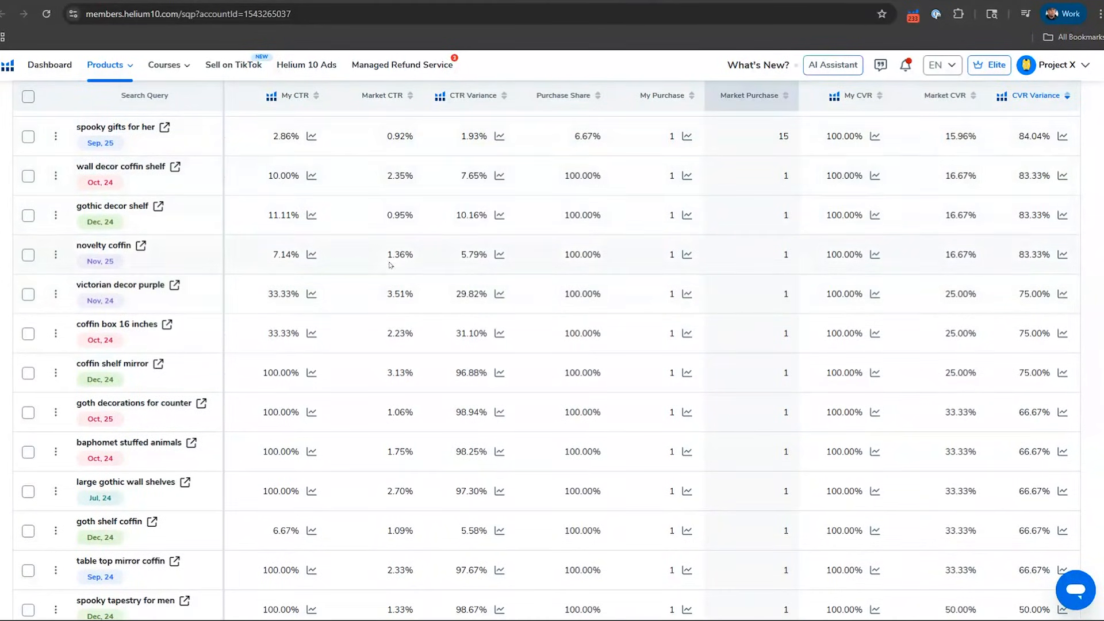
scroll(389, 264, down, 6)
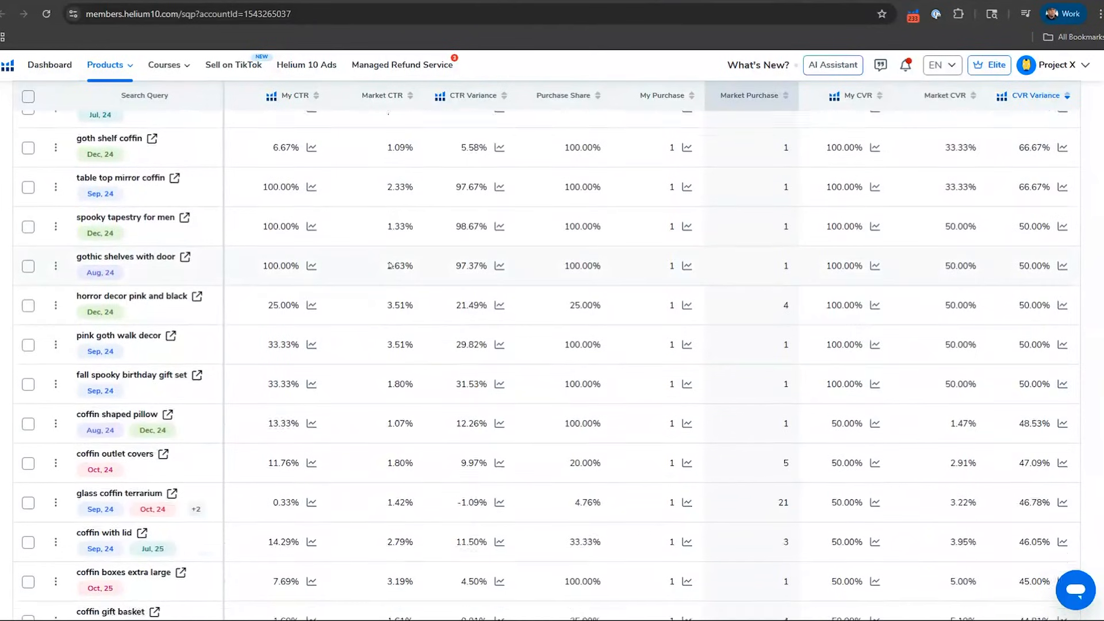
scroll(390, 266, down, 5)
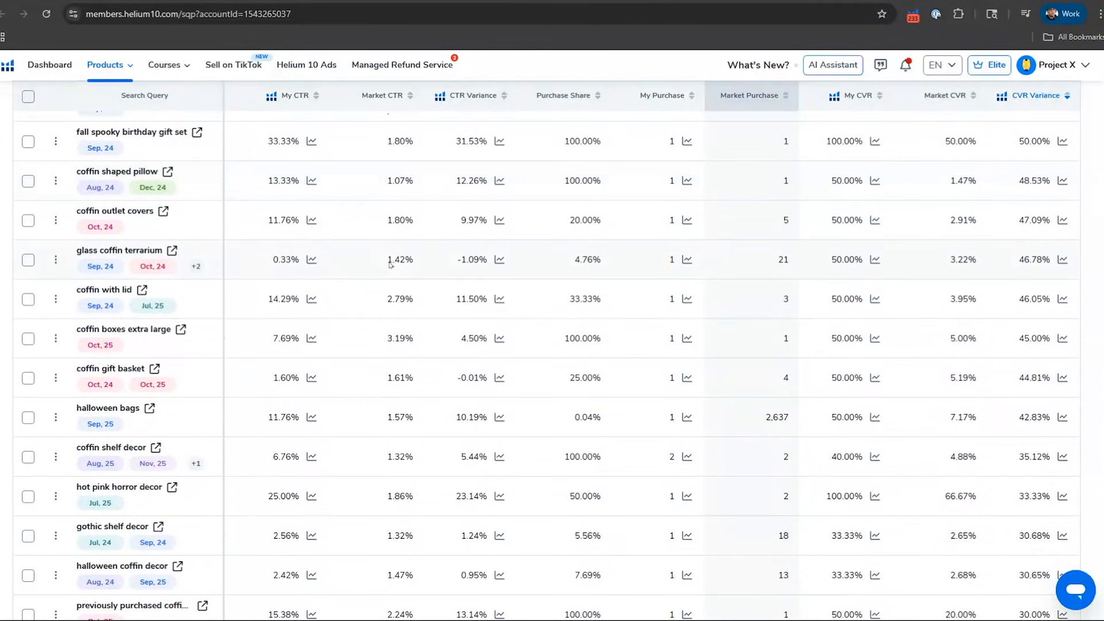
scroll(765, 336, down, 1)
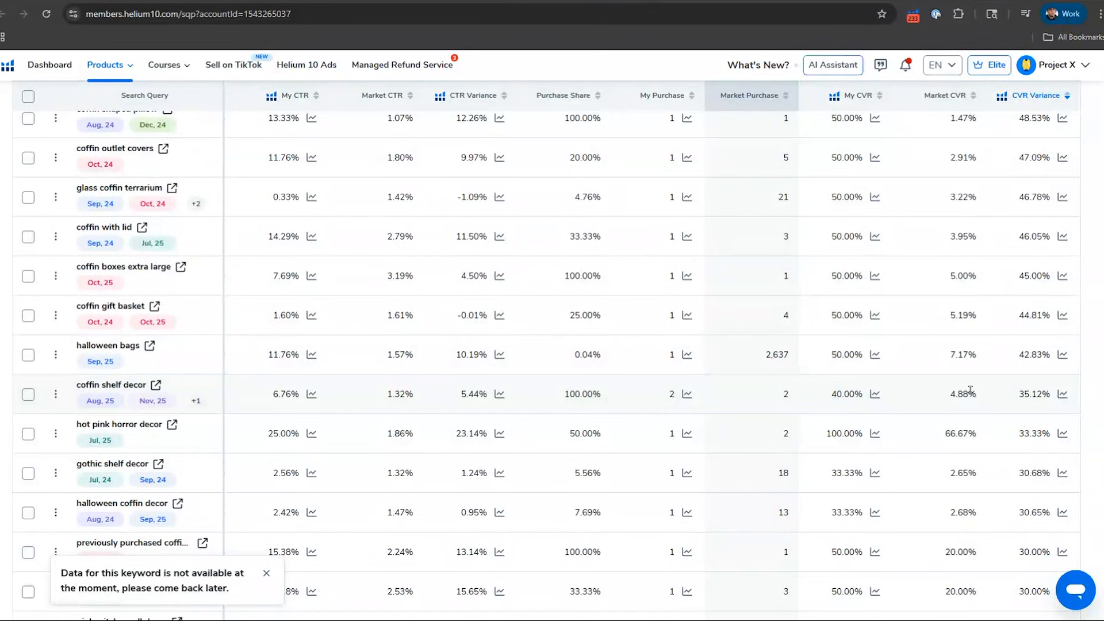
scroll(744, 318, down, 3)
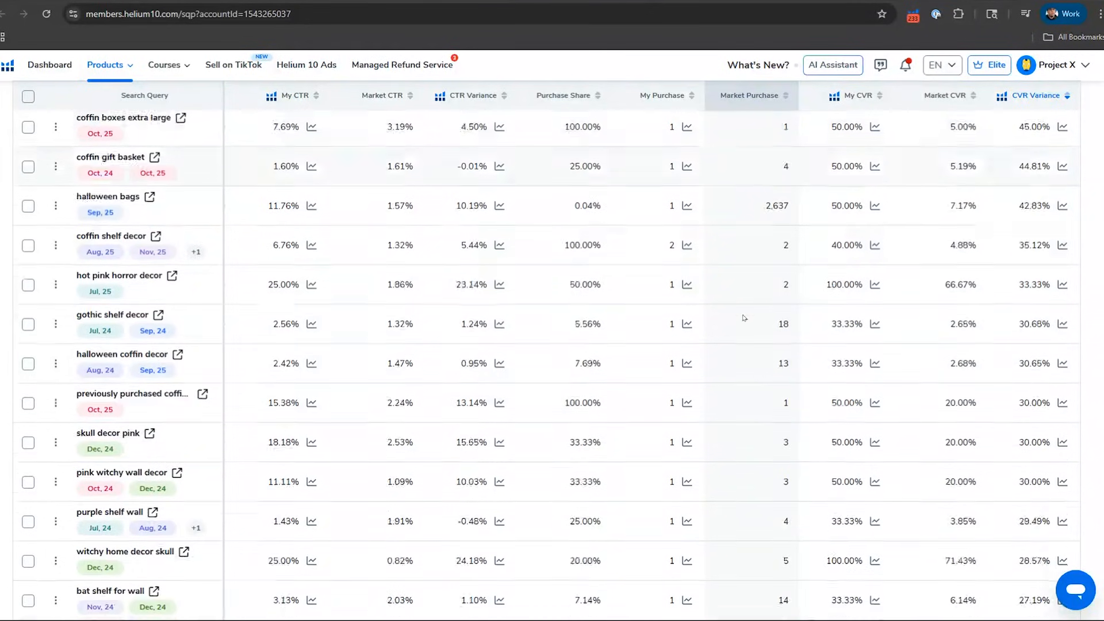
scroll(744, 318, down, 1)
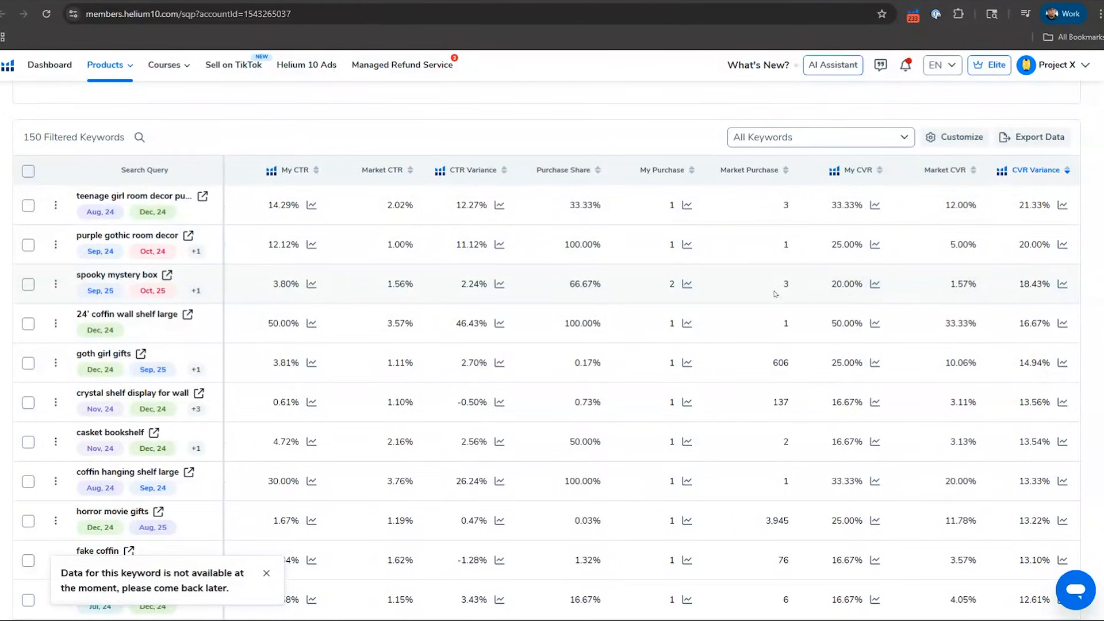
scroll(563, 412, down, 6)
scroll(561, 415, down, 5)
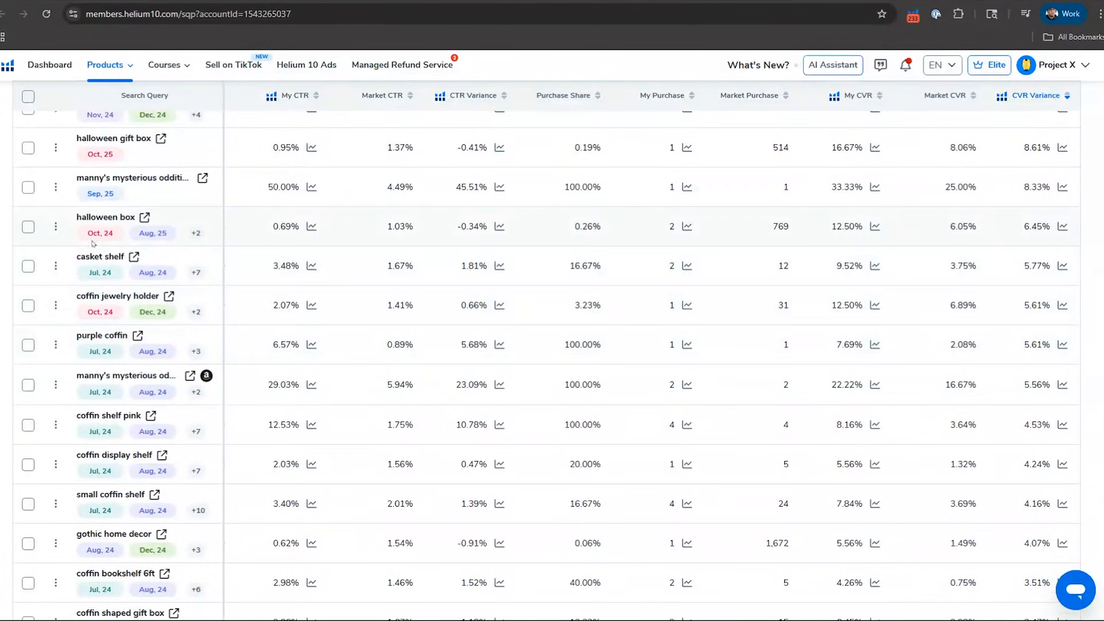
Step: Examine the "casket shelf" query's search volume, organic and sponsored ranks, clicks, purchases and conversion rates
click(102, 256)
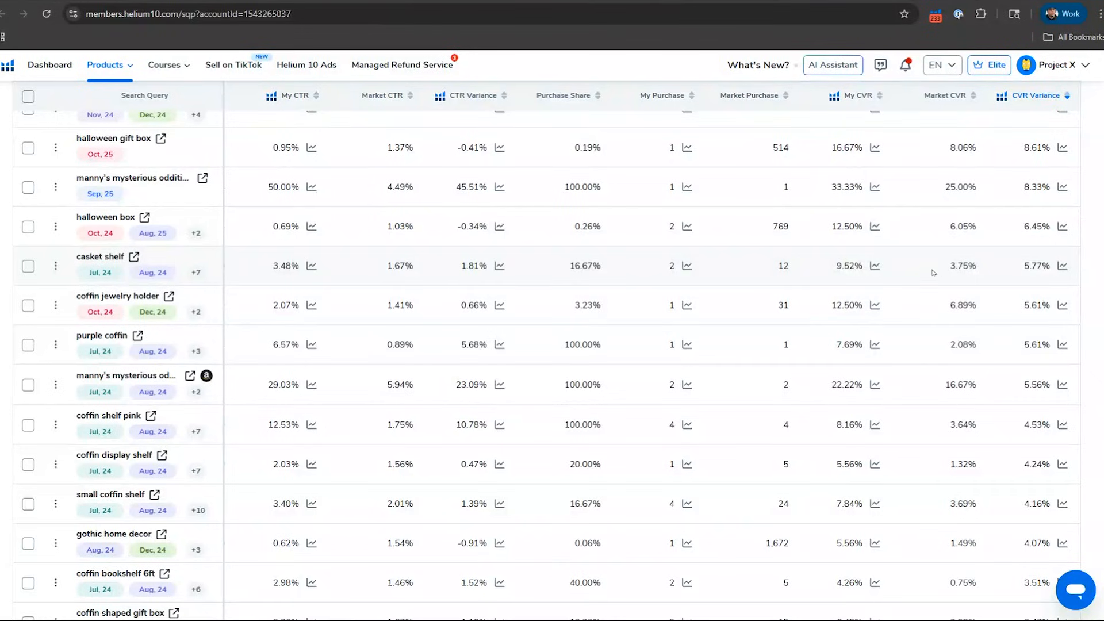
scroll(956, 269, left, 10)
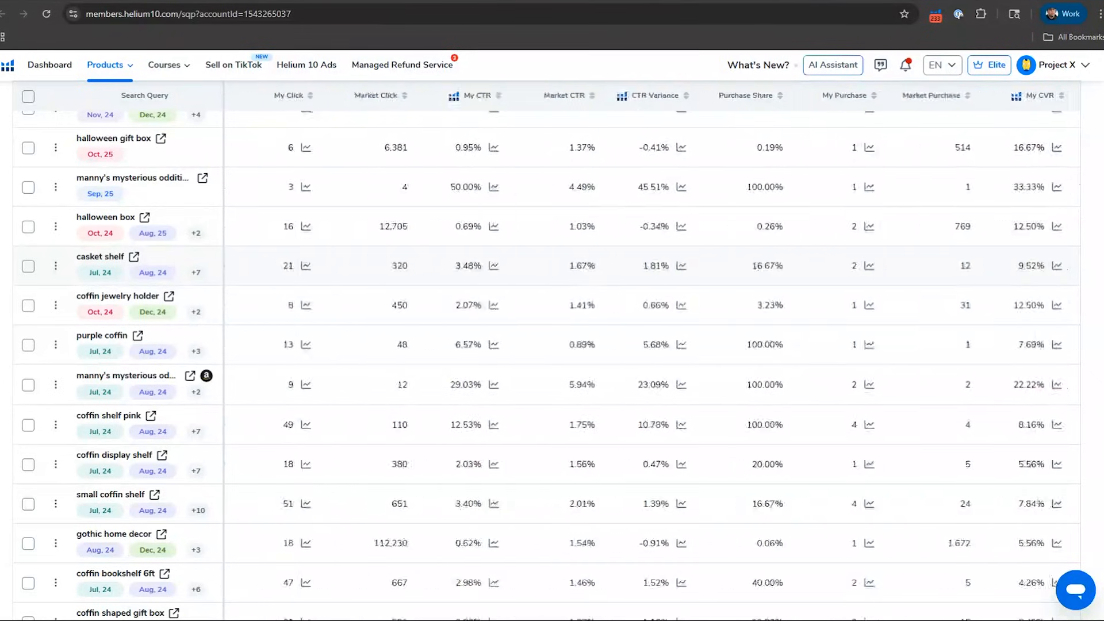
scroll(956, 269, left, 5)
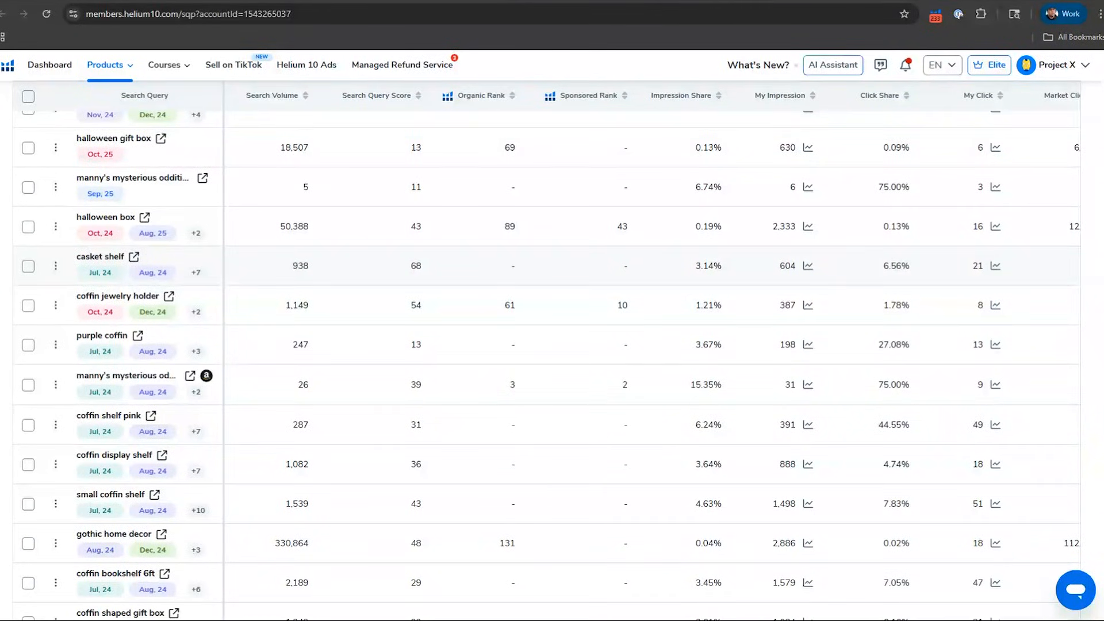
scroll(652, 365, right, 10)
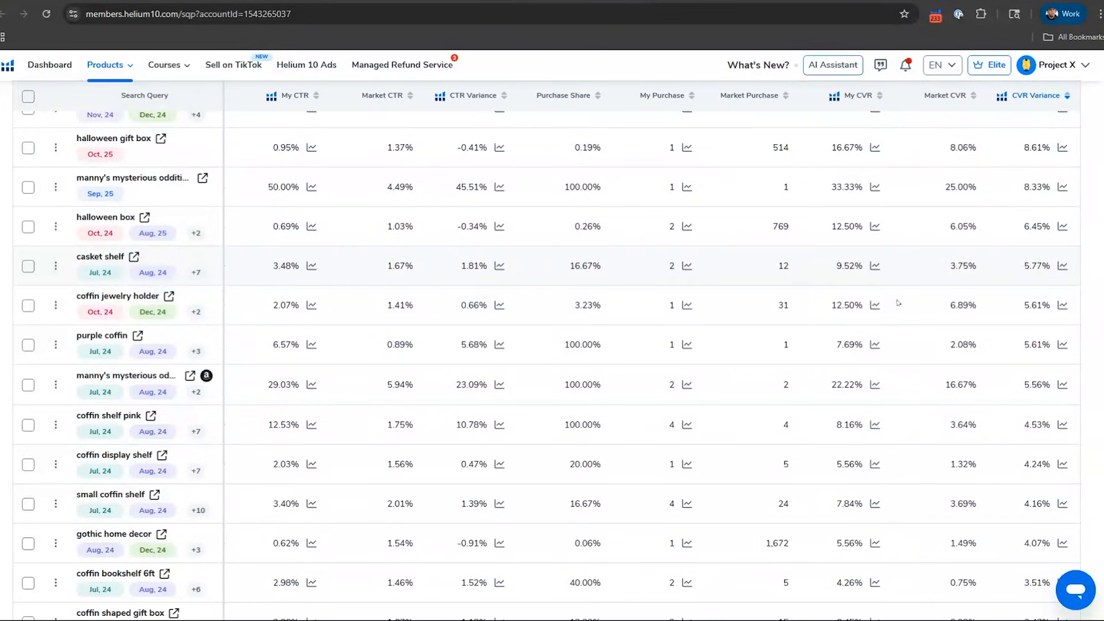
Step: Review further queries in the CVR Variance ranking and examine the purchase figures for "coffin gift box"
scroll(899, 339, down, 2)
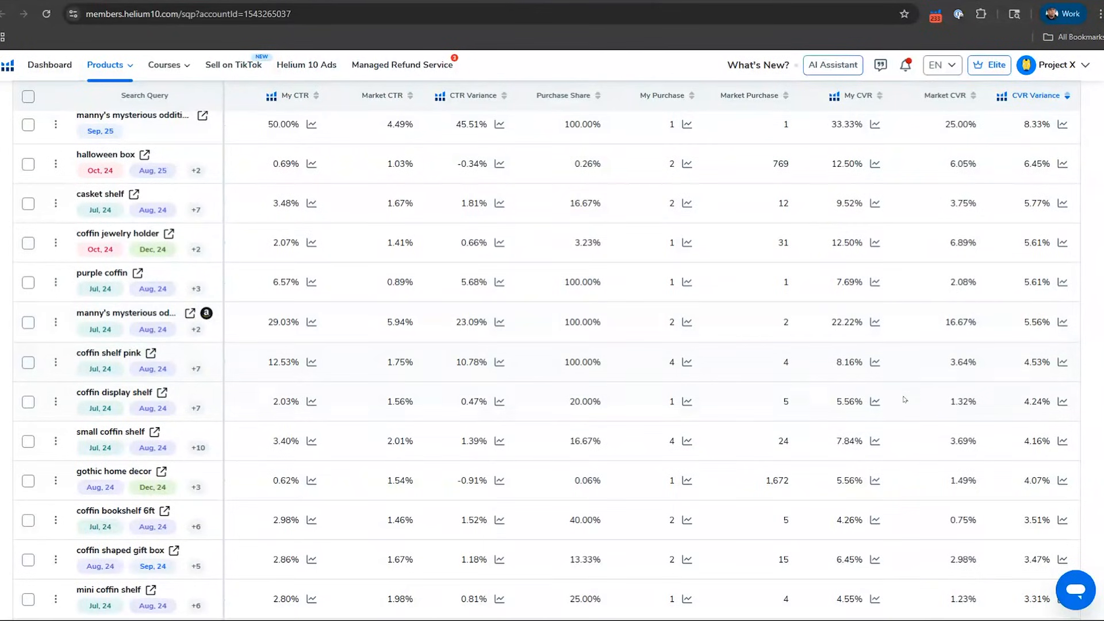
scroll(903, 401, down, 4)
scroll(903, 401, down, 10)
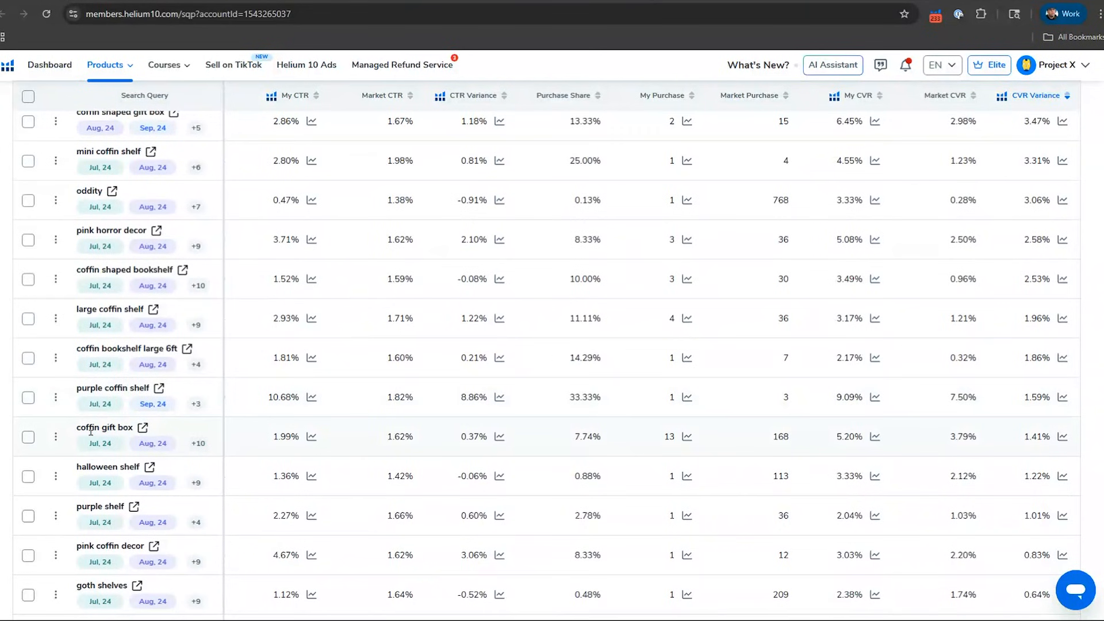
mouse_move(121, 428)
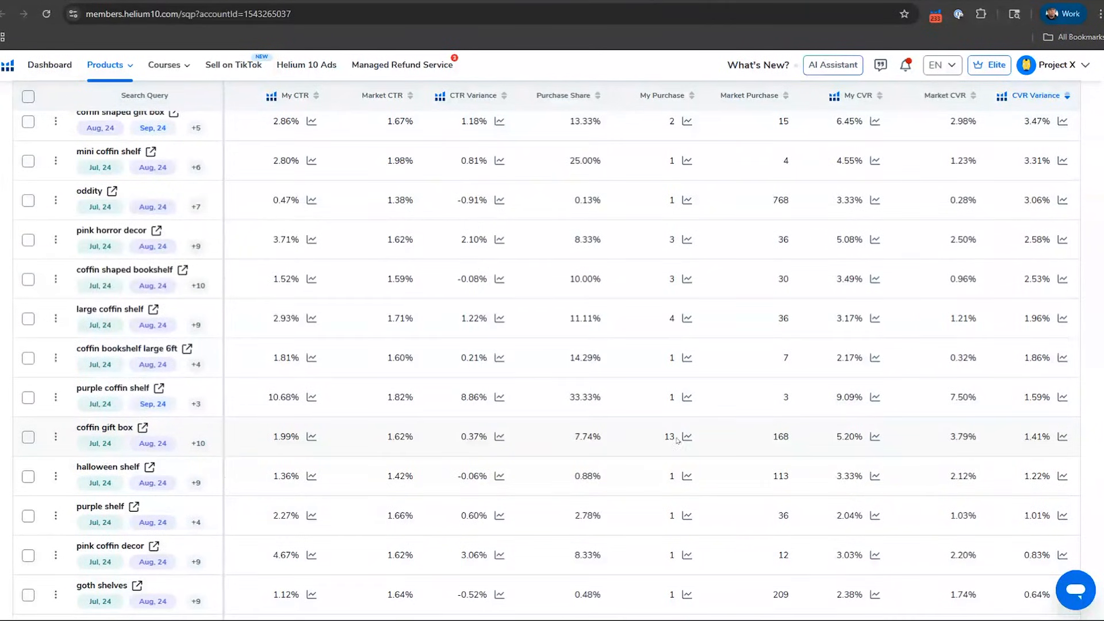
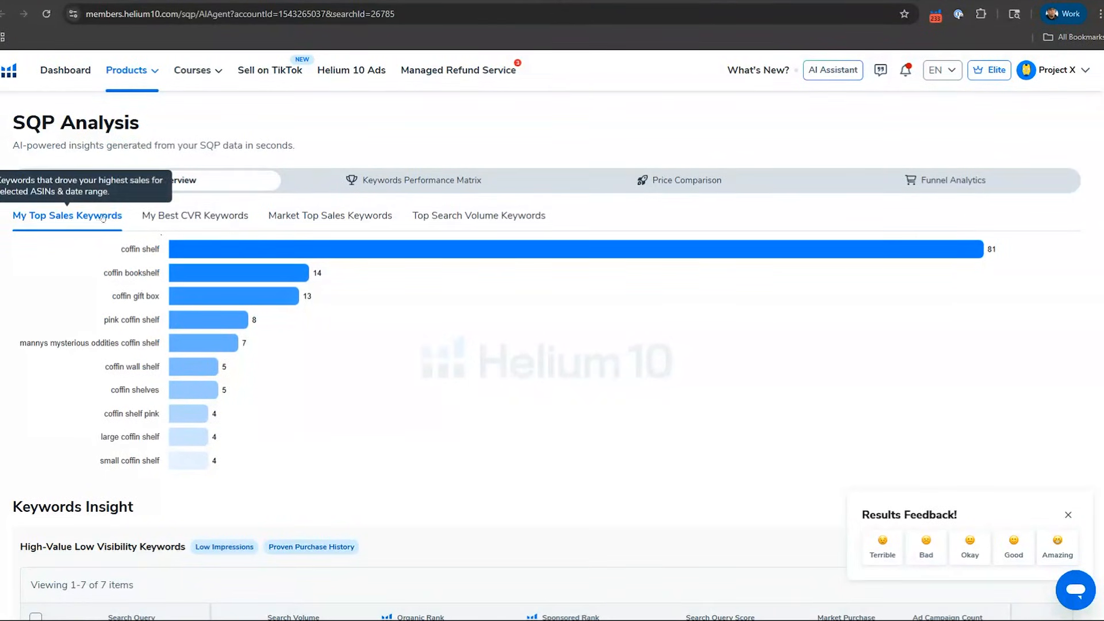
Step: View the Top Query Overview charts for My Best CVR, Market Top Sales and Top Search Volume keywords
click(205, 222)
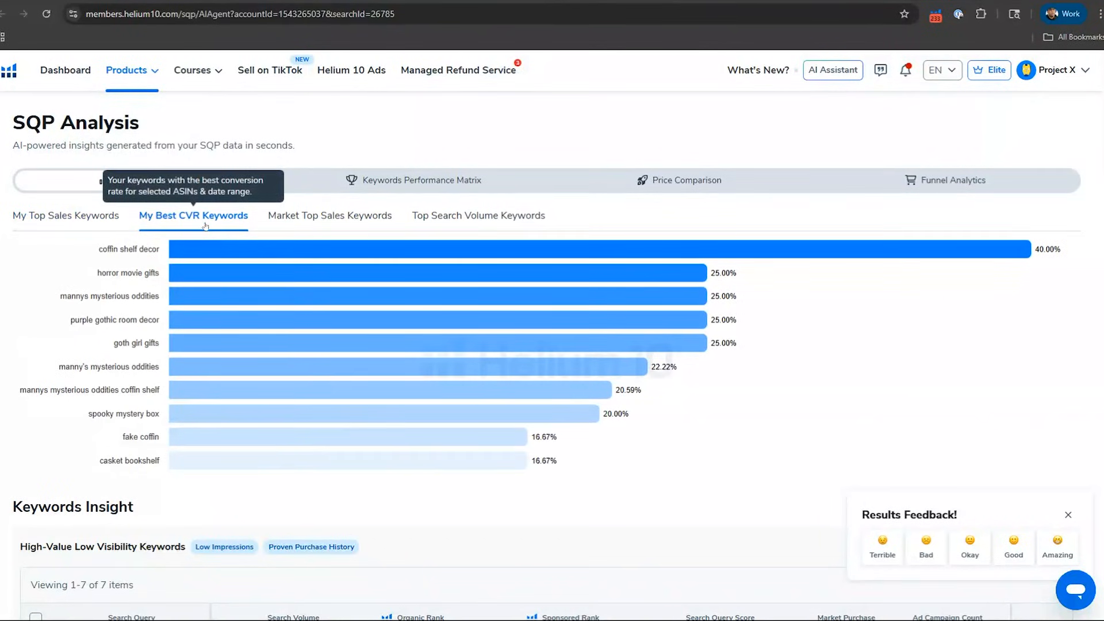
click(309, 220)
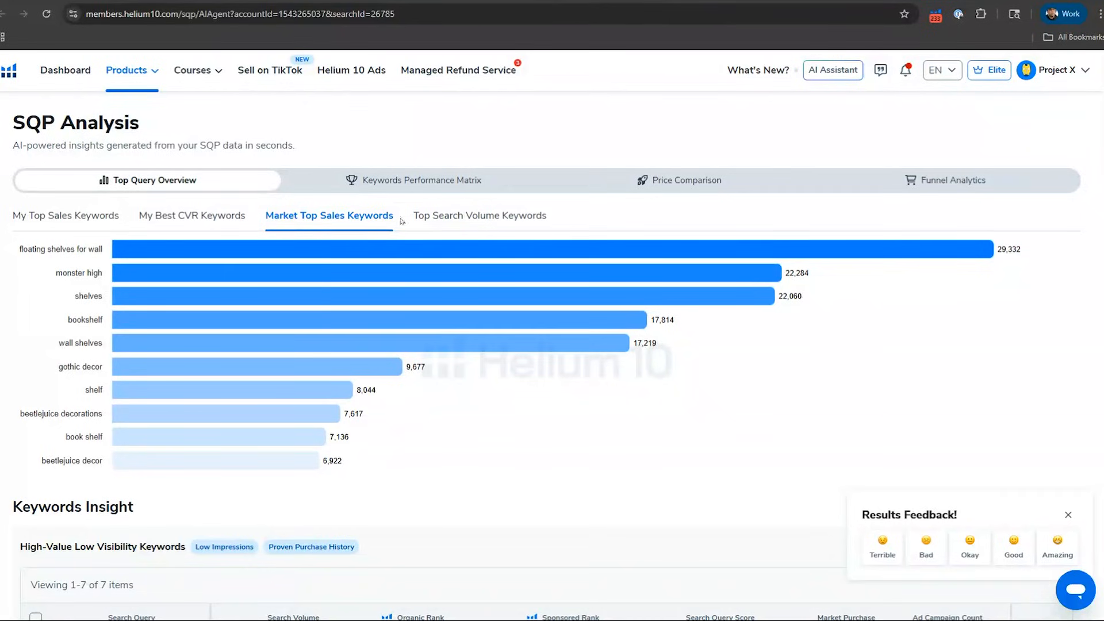
click(446, 224)
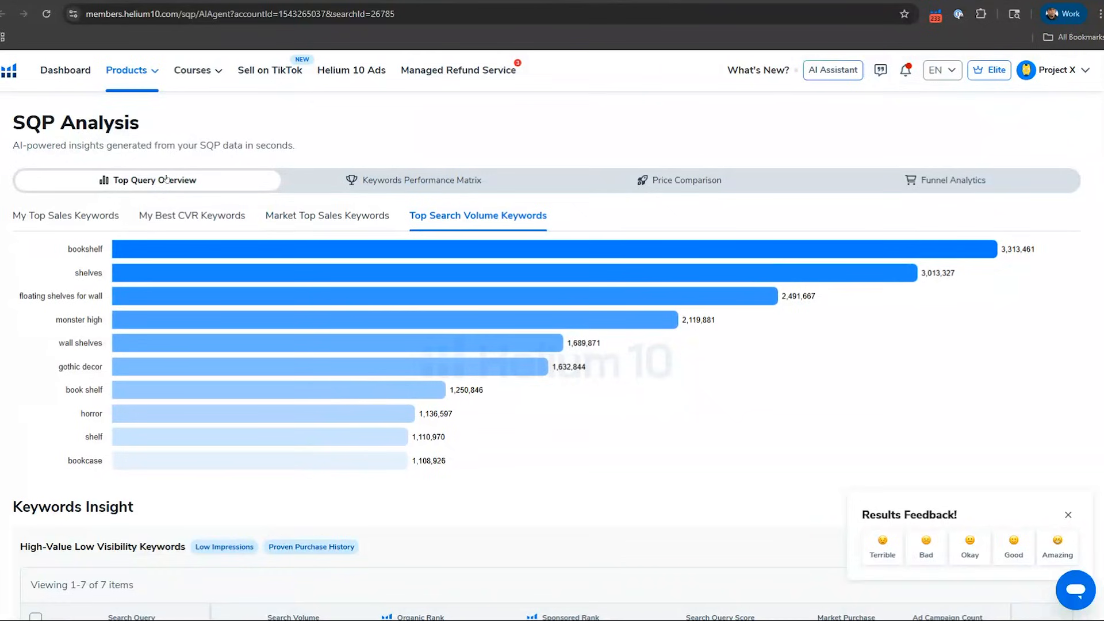
Step: View the Keywords Performance Matrix, the Price Comparison and the Funnel Analytics of the SQP Analysis
click(318, 182)
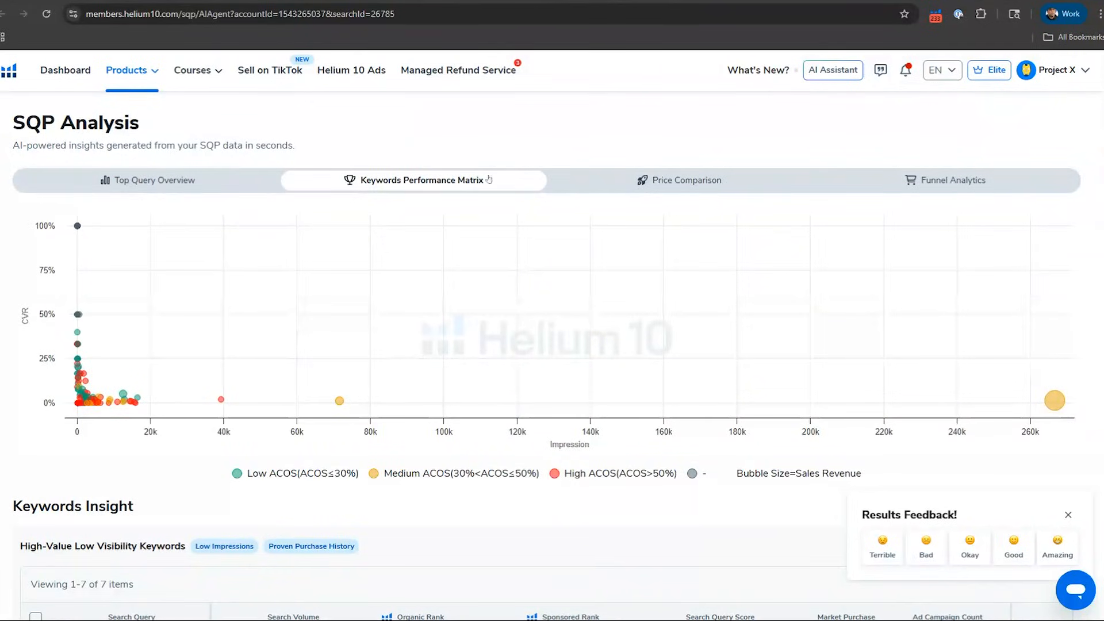
click(695, 181)
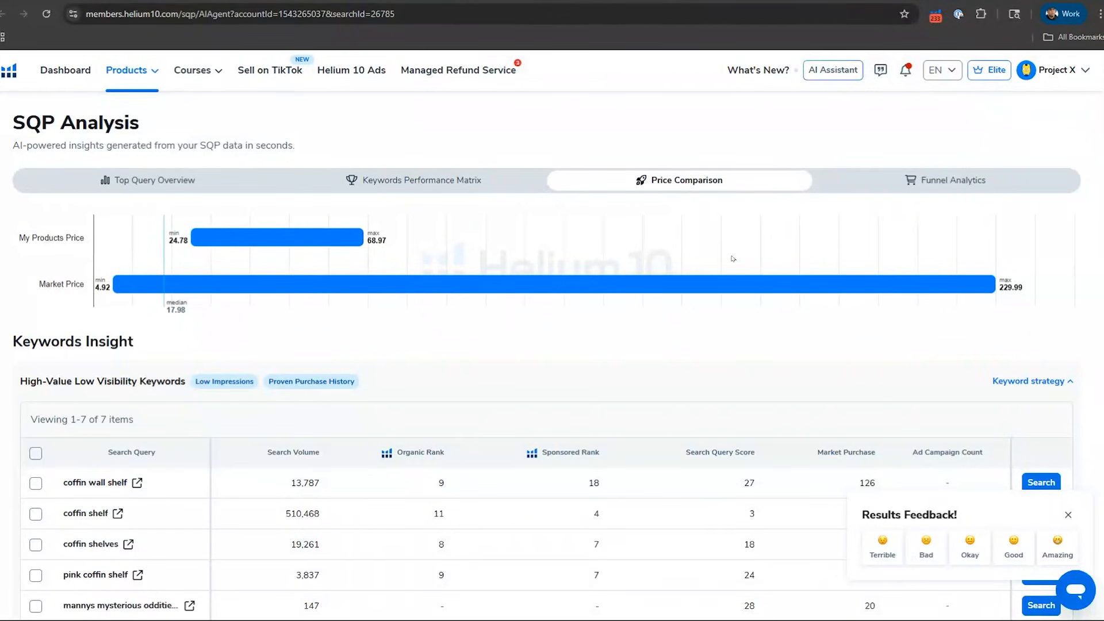
click(889, 182)
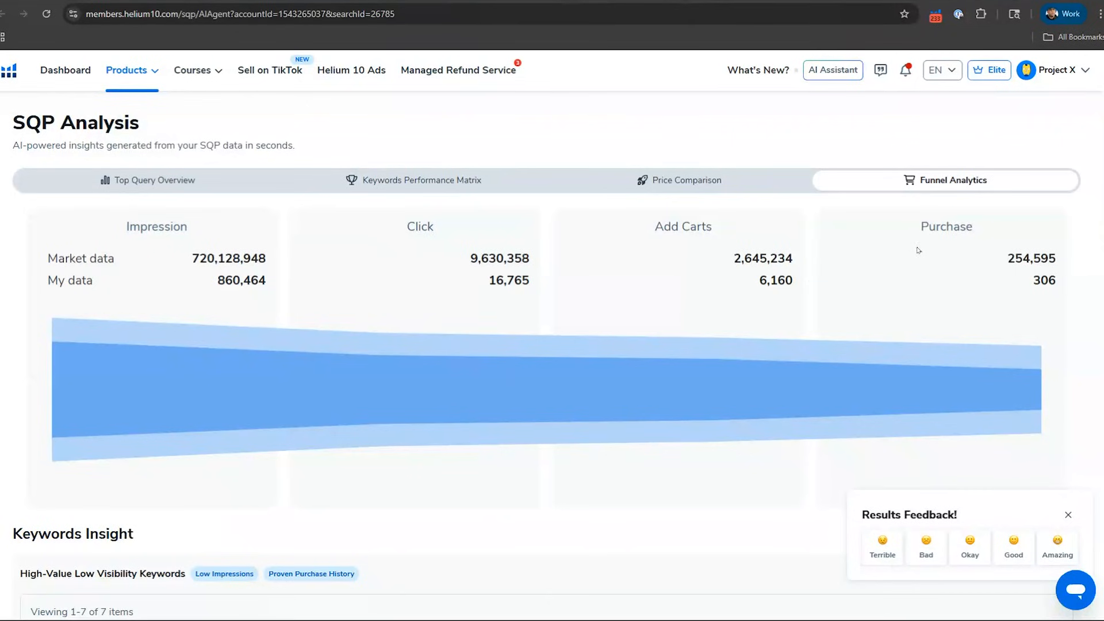
Step: Review the High-Value Low Visibility Keywords in Keywords Insight, including their ranks, market purchases and ad campaign counts
scroll(858, 290, down, 8)
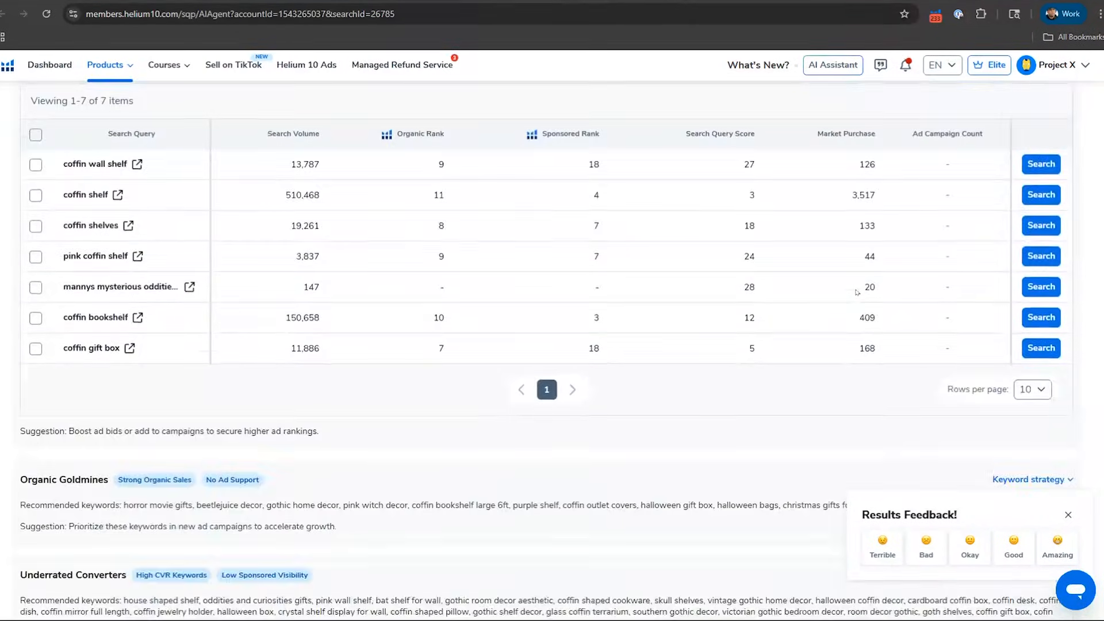
scroll(857, 291, up, 2)
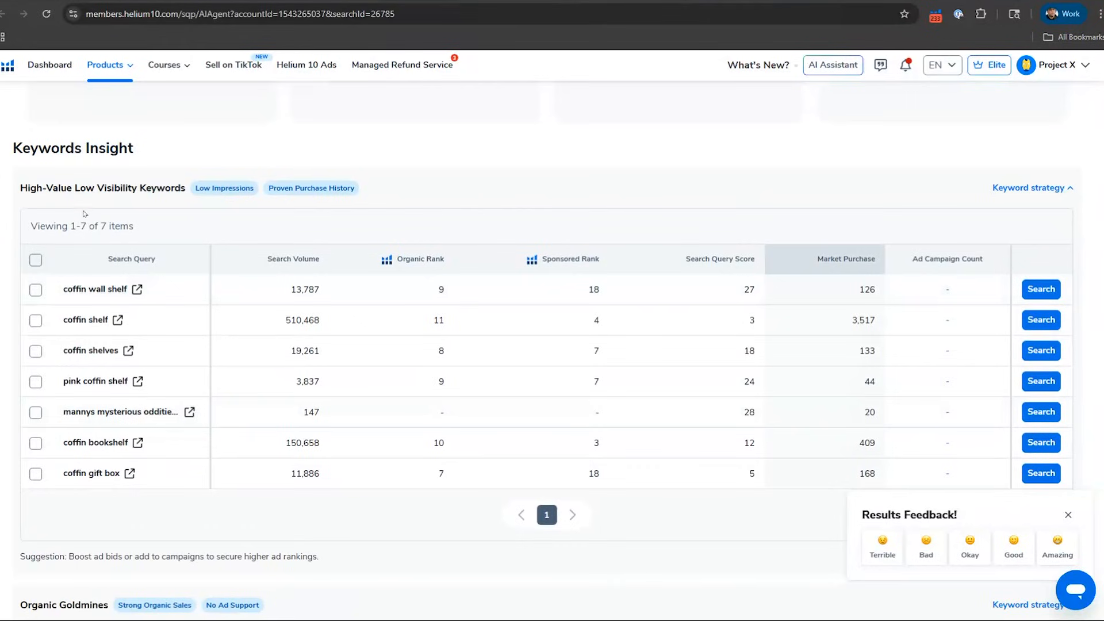
mouse_move(86, 190)
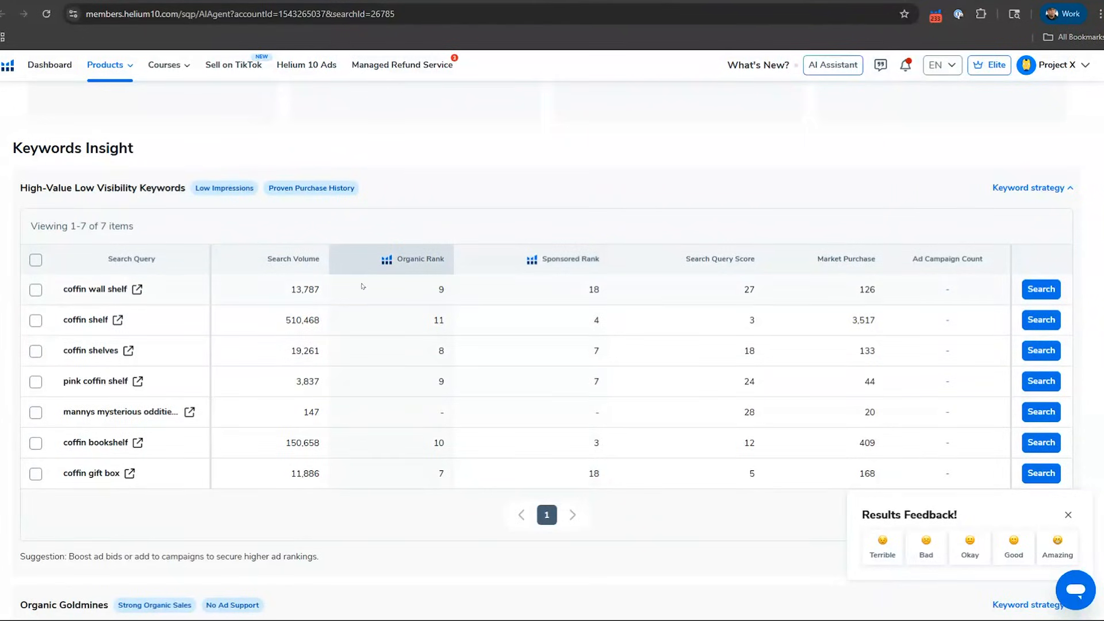
Step: Look up "coffin wall shelf" in the Helium 10 Ads search terms, review the matching terms and return to the SQP Analysis
click(1041, 289)
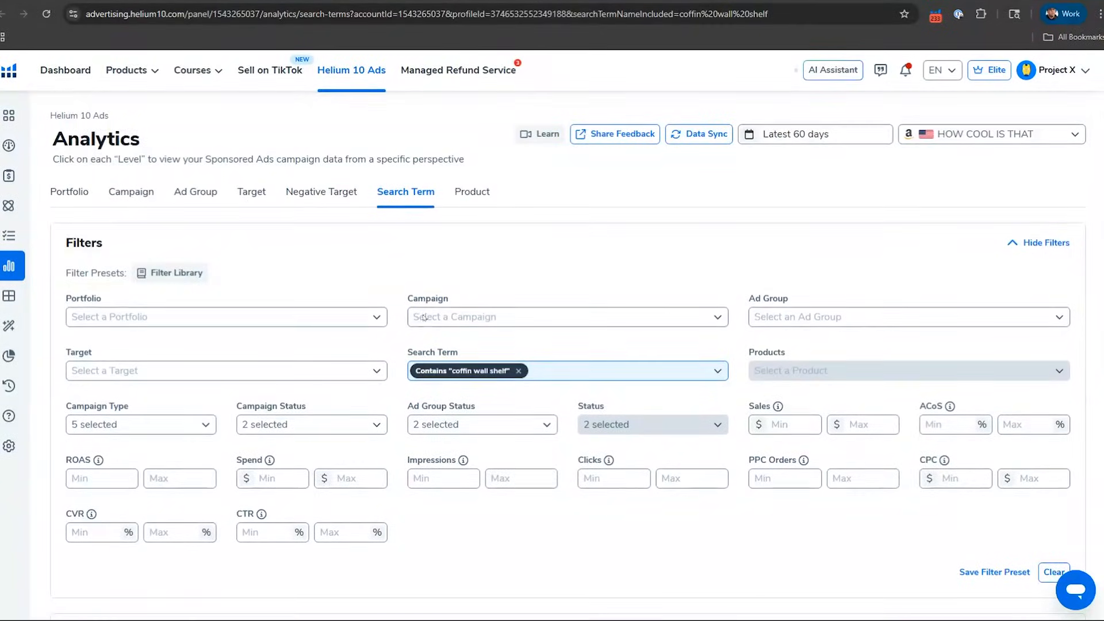
scroll(426, 328, down, 4)
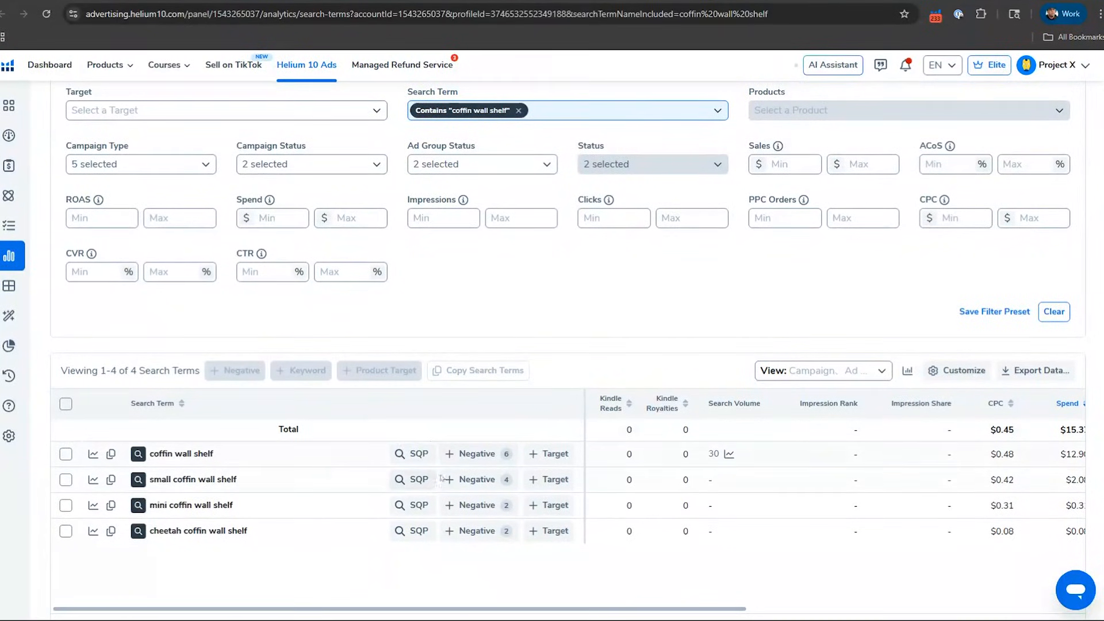
click(570, 2)
Step: Expand the Organic Goldmines keyword strategy, examine its search volumes and ranks, and collapse it again
scroll(438, 260, down, 8)
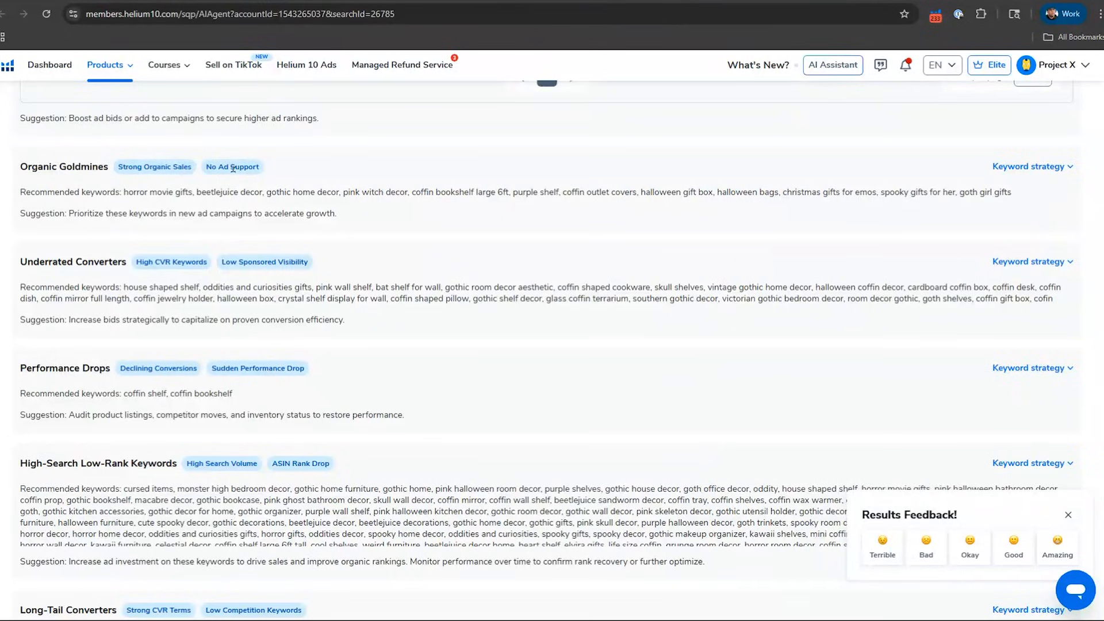
click(1069, 168)
scroll(962, 311, up, 5)
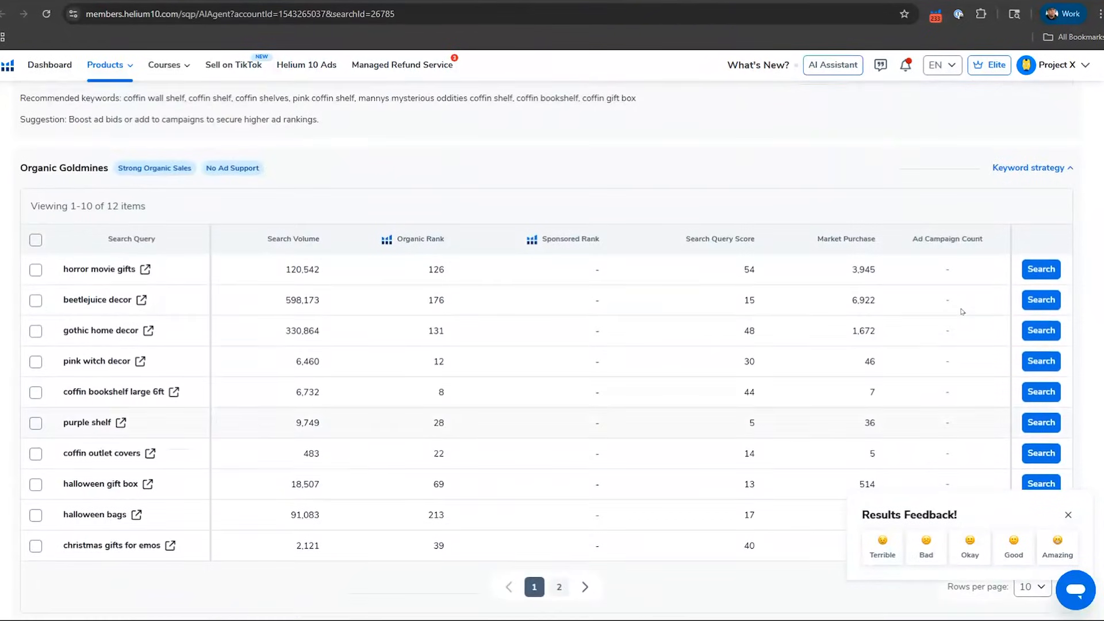
scroll(962, 312, down, 1)
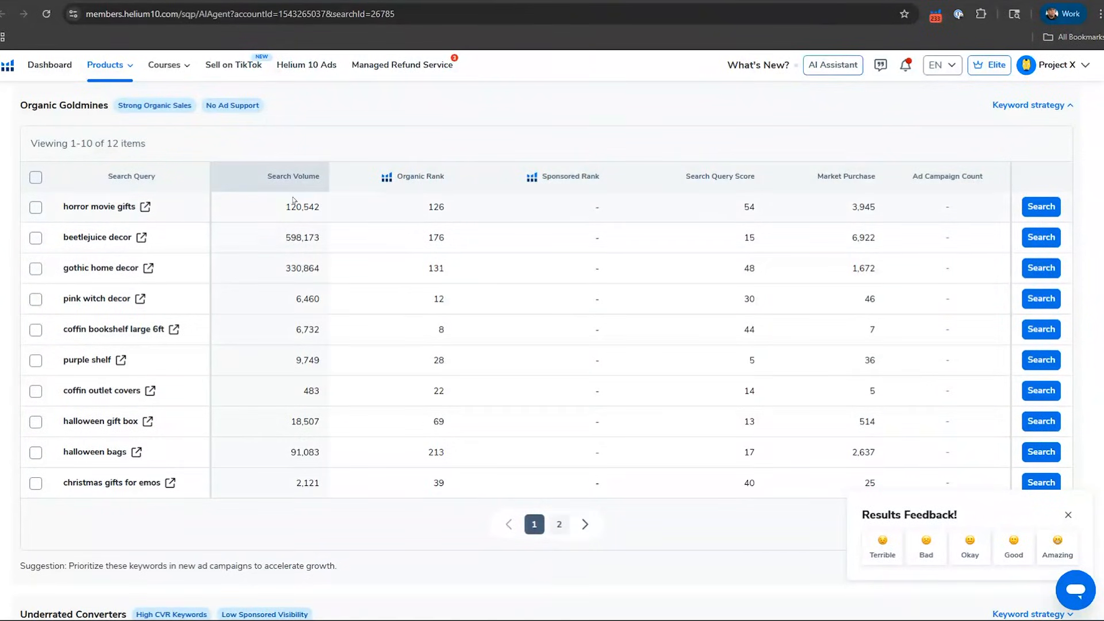
click(1050, 109)
scroll(740, 202, up, 4)
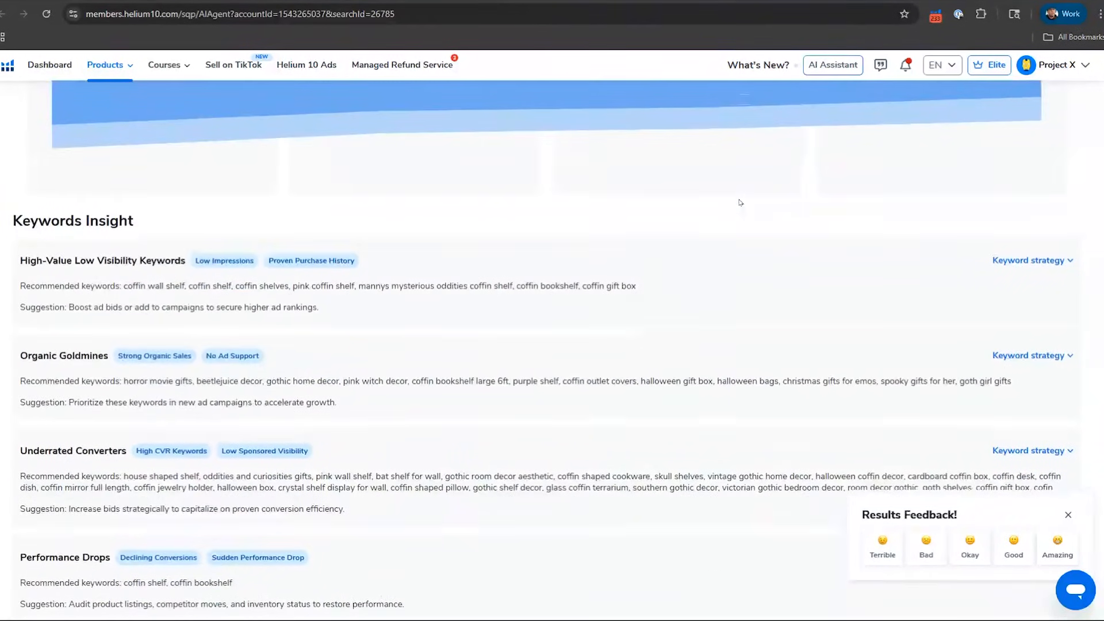
Step: Expand the Underrated Converters keyword strategy, examine the sponsored ranks of its keywords, and collapse it again
scroll(66, 280, down, 3)
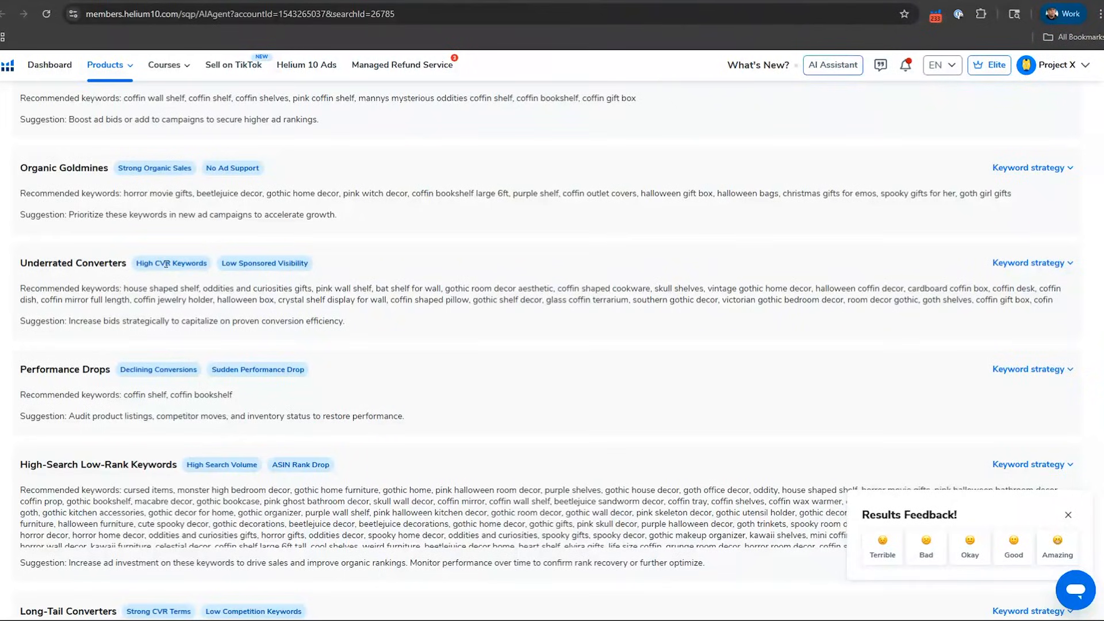
click(1035, 265)
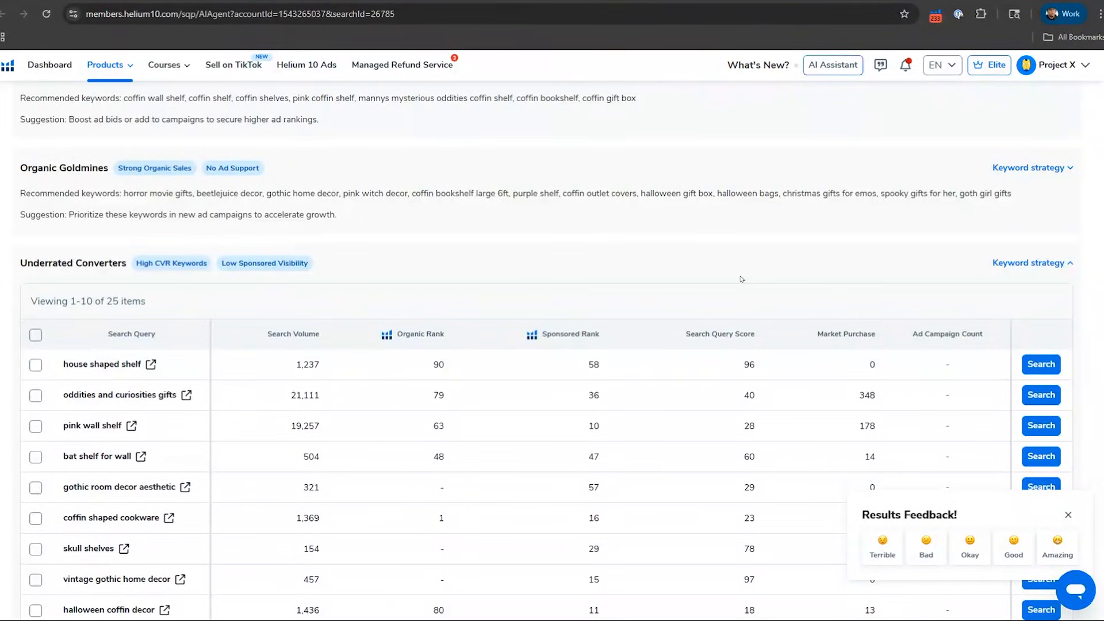
scroll(741, 279, down, 2)
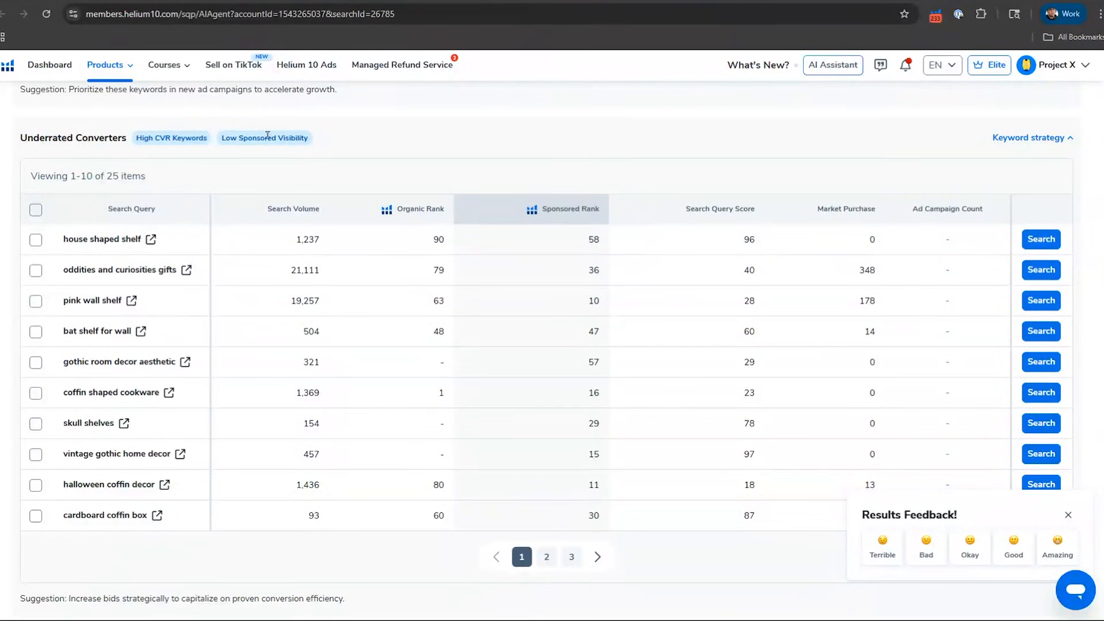
click(1069, 139)
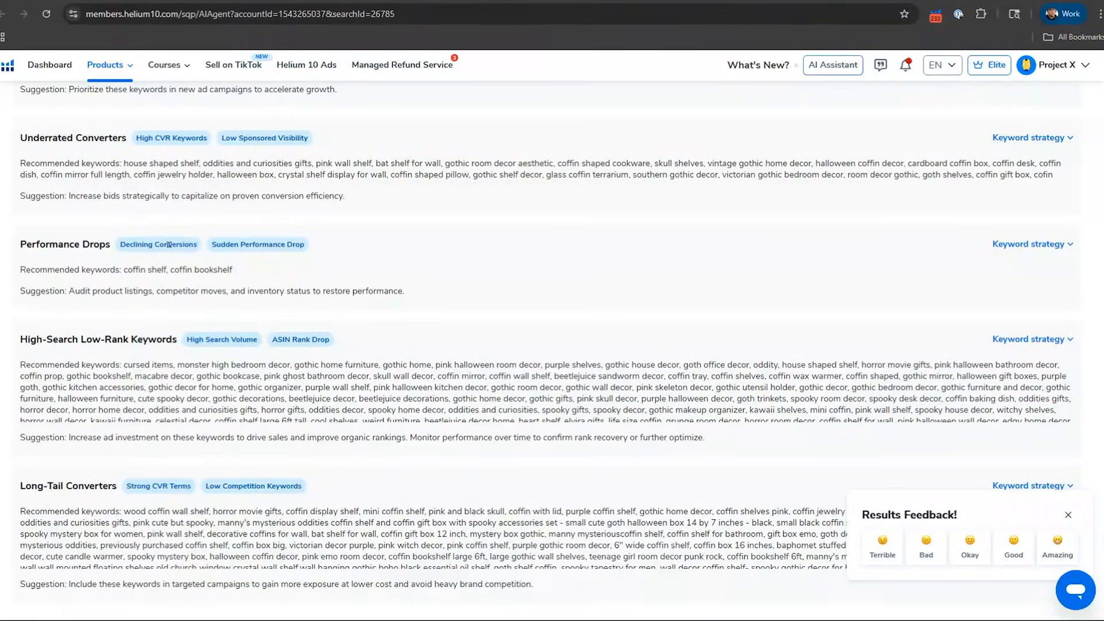
Step: Examine the keyword tables under Performance Drops and High-Search Low-Rank Keywords, collapsing each one after review
click(1037, 244)
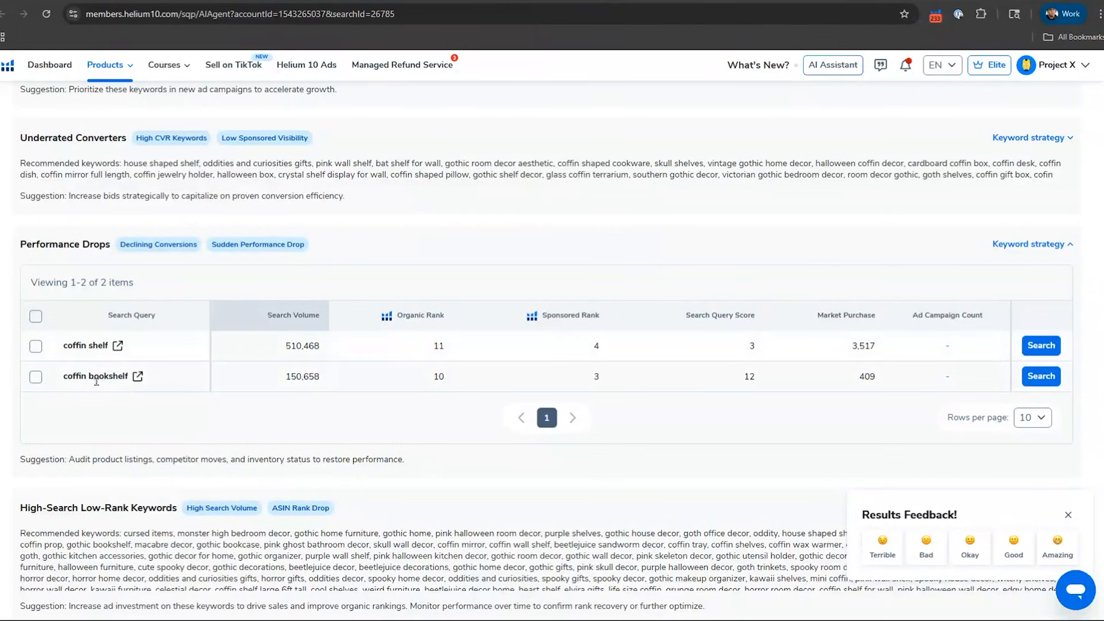
click(1064, 247)
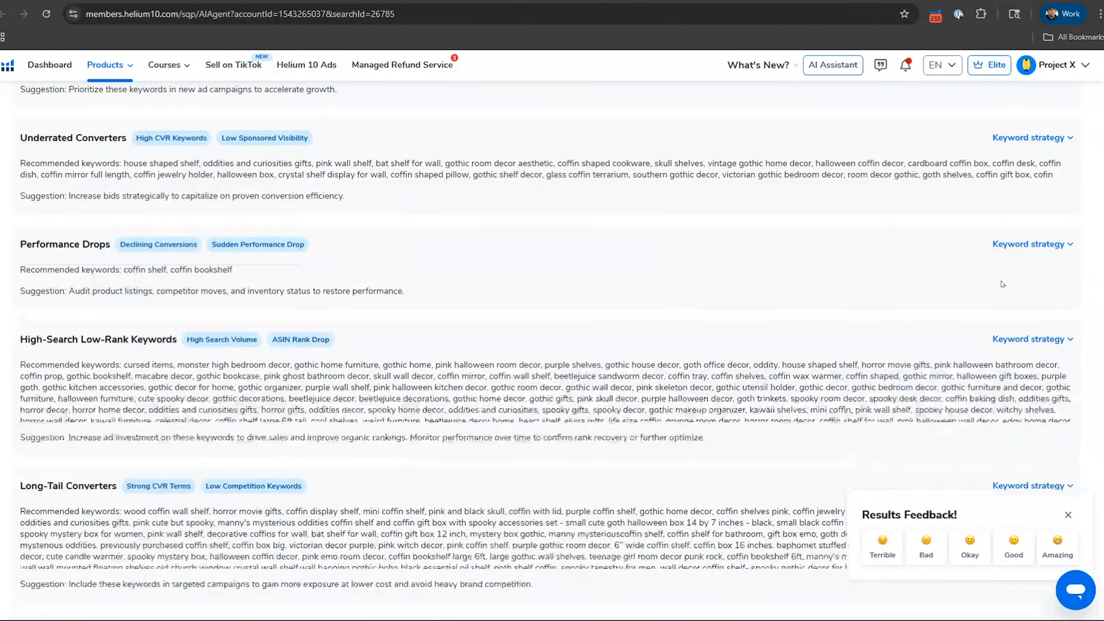
scroll(1003, 284, down, 2)
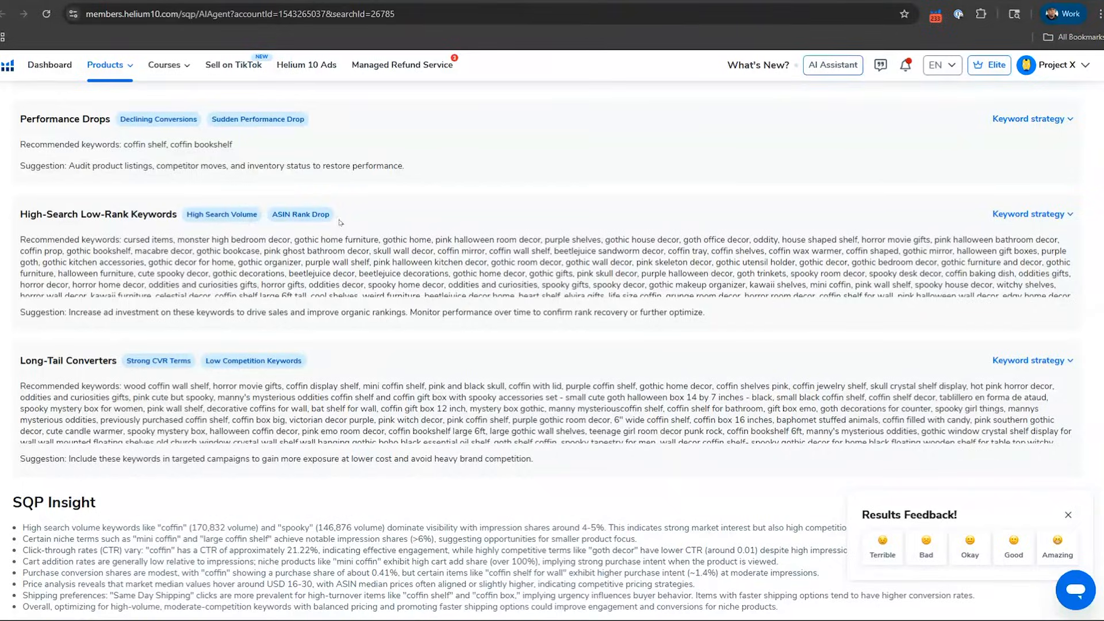
click(1058, 216)
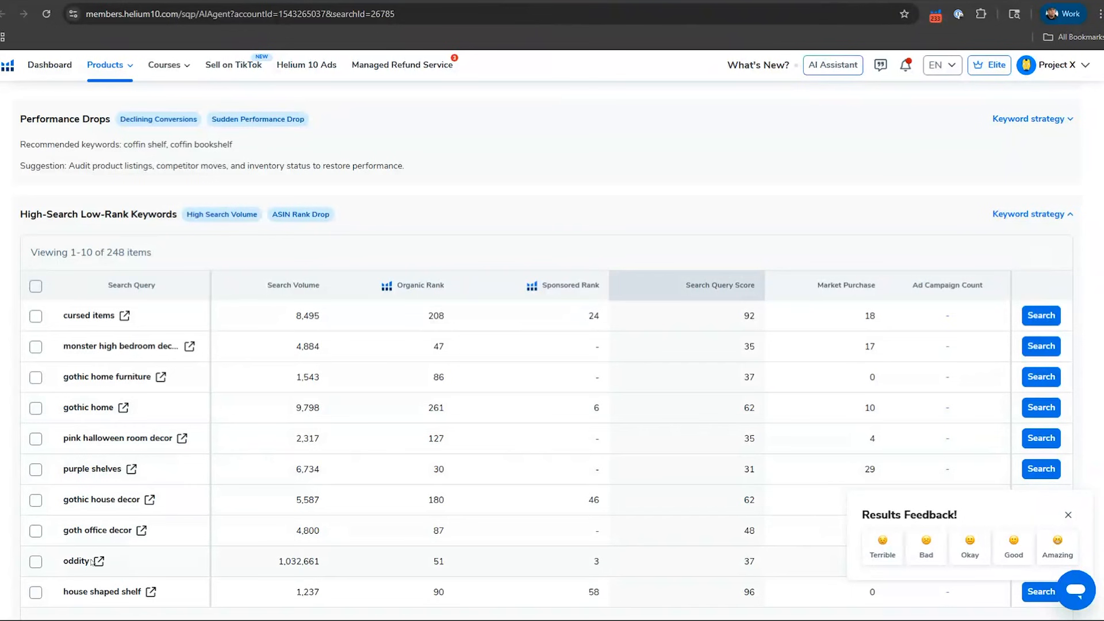
click(1039, 218)
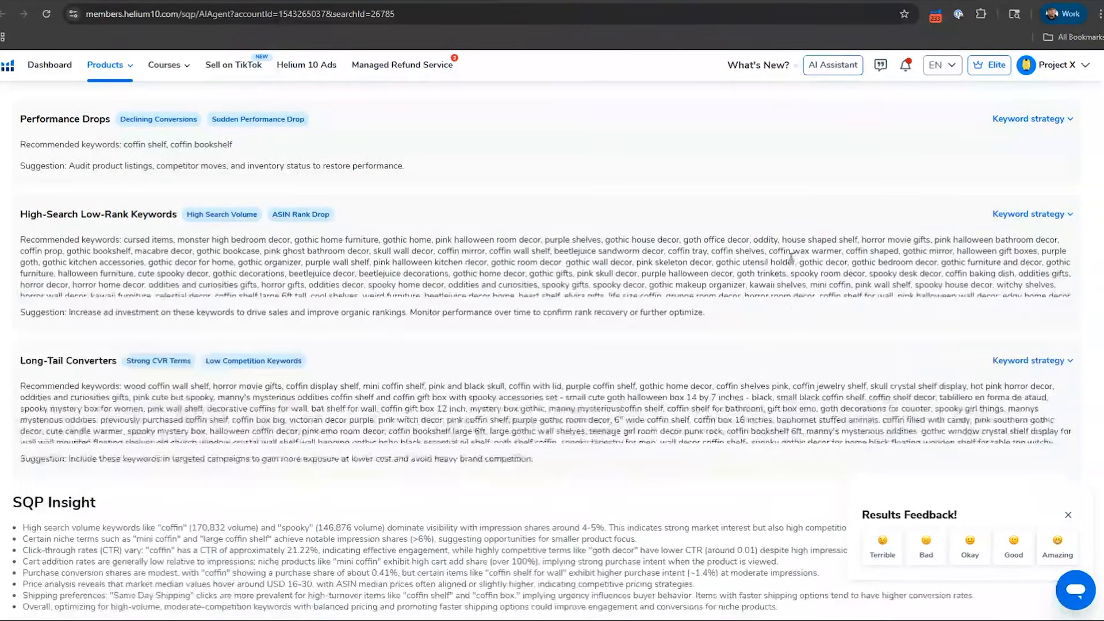
Step: Expand the Long-Tail Converters keyword strategy, examine the search volumes of its keywords, and collapse it again
scroll(733, 263, down, 1)
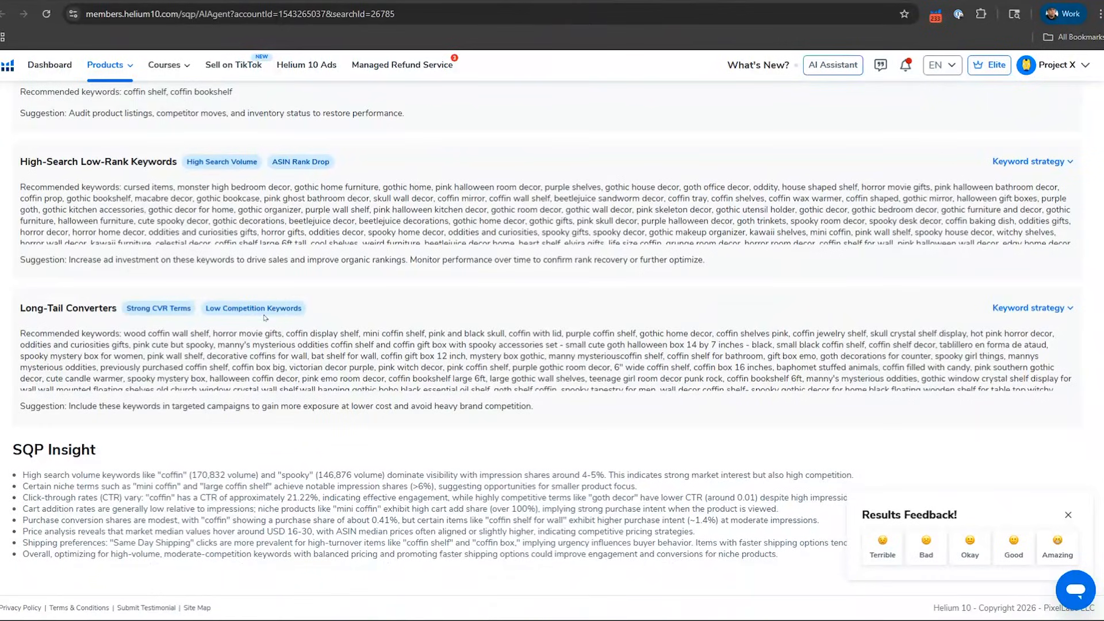
click(1052, 309)
scroll(321, 340, down, 2)
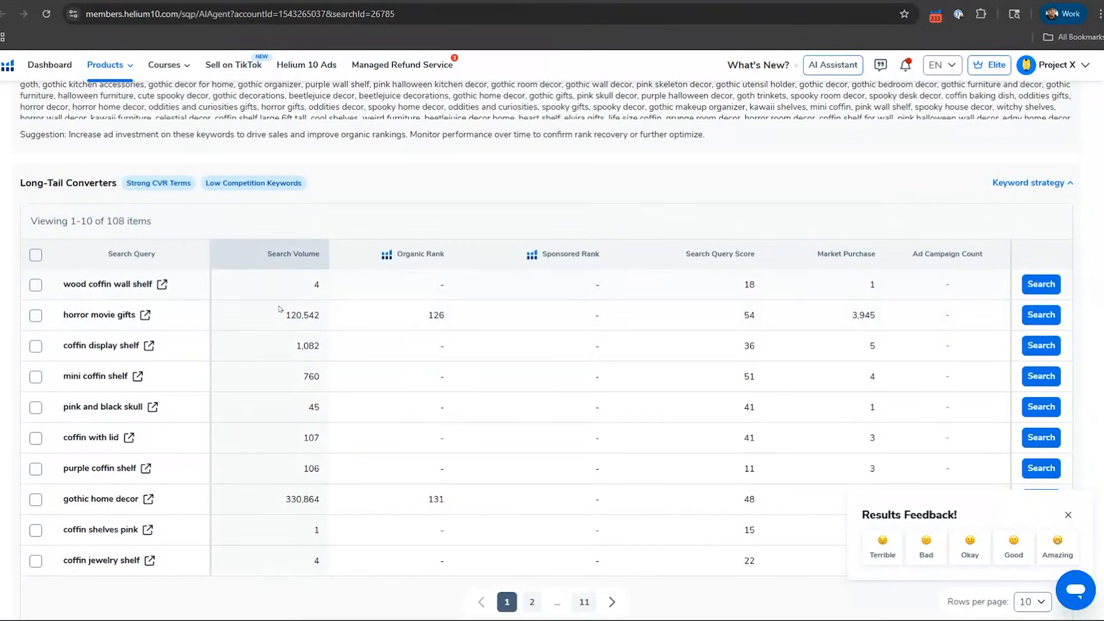
click(1053, 184)
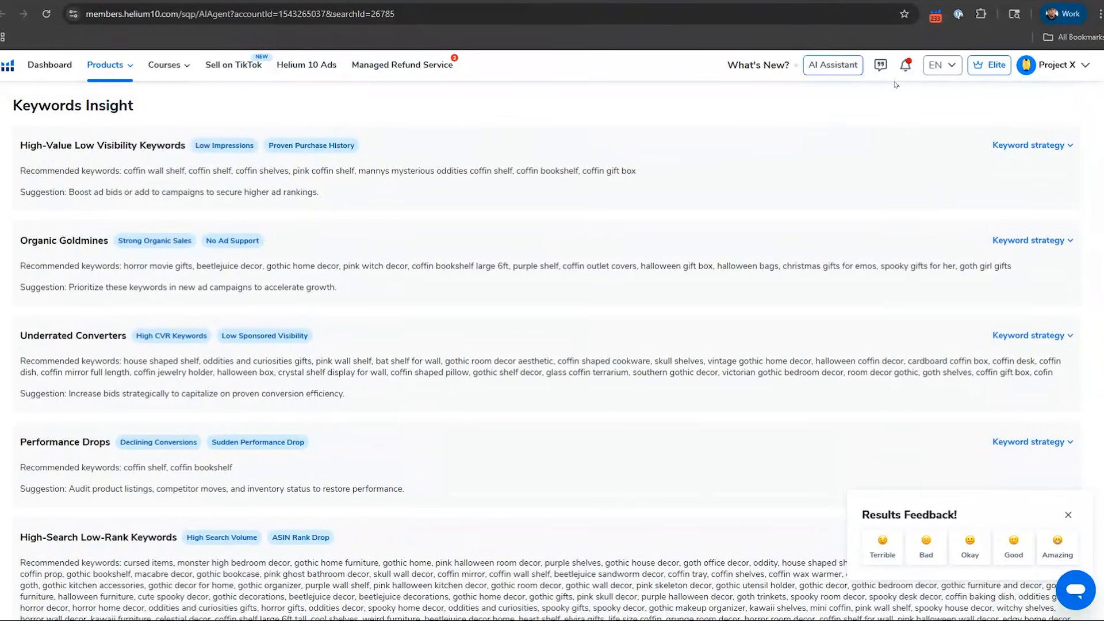
Step: Open the Send Feedback options for feature ideas and bug reports
click(881, 68)
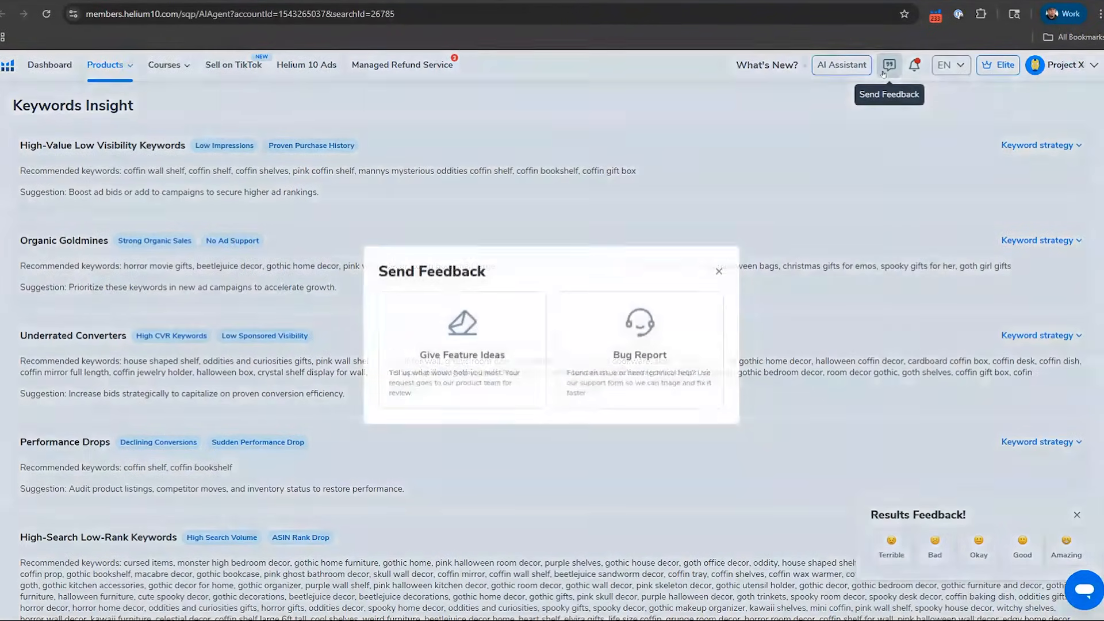
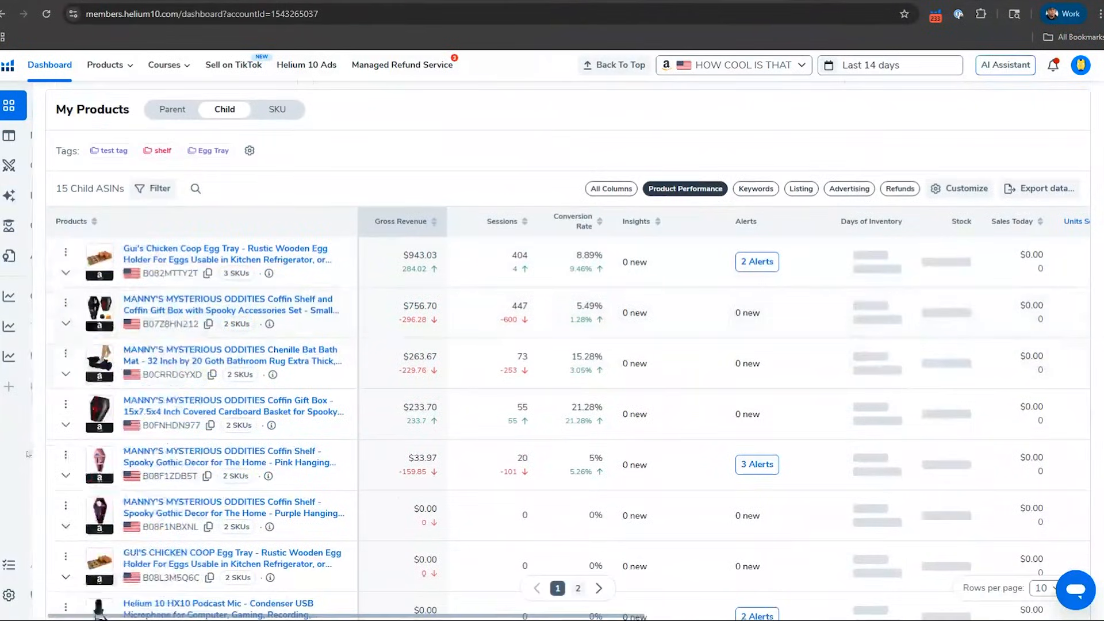
Step: Expand the egg tray product B082MTTY2T in My Products and view its competitors
mouse_move(24, 565)
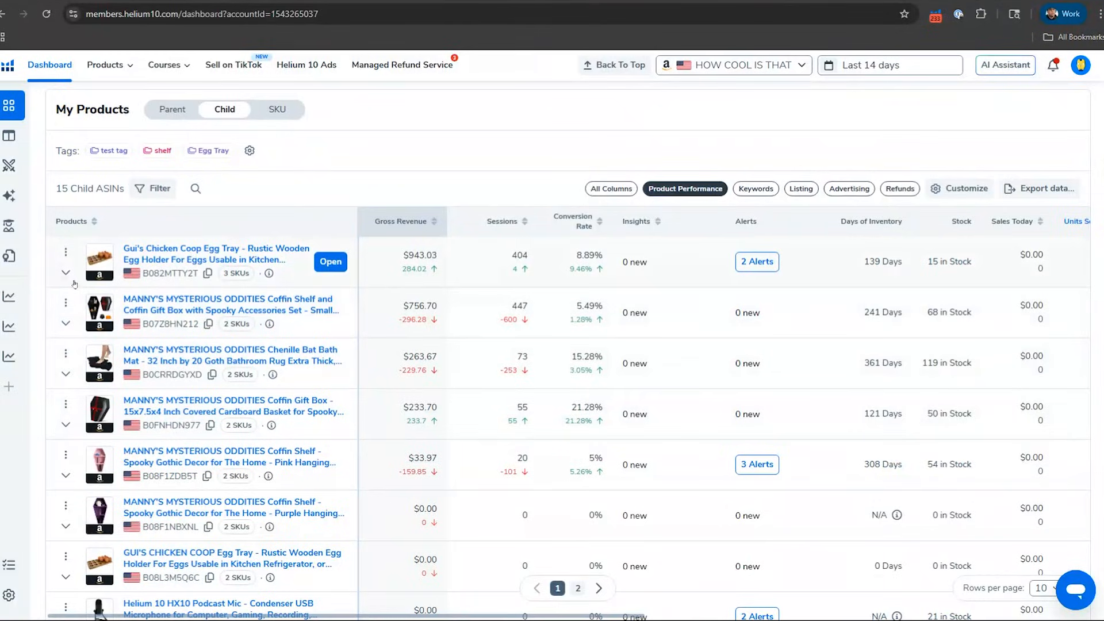
click(66, 272)
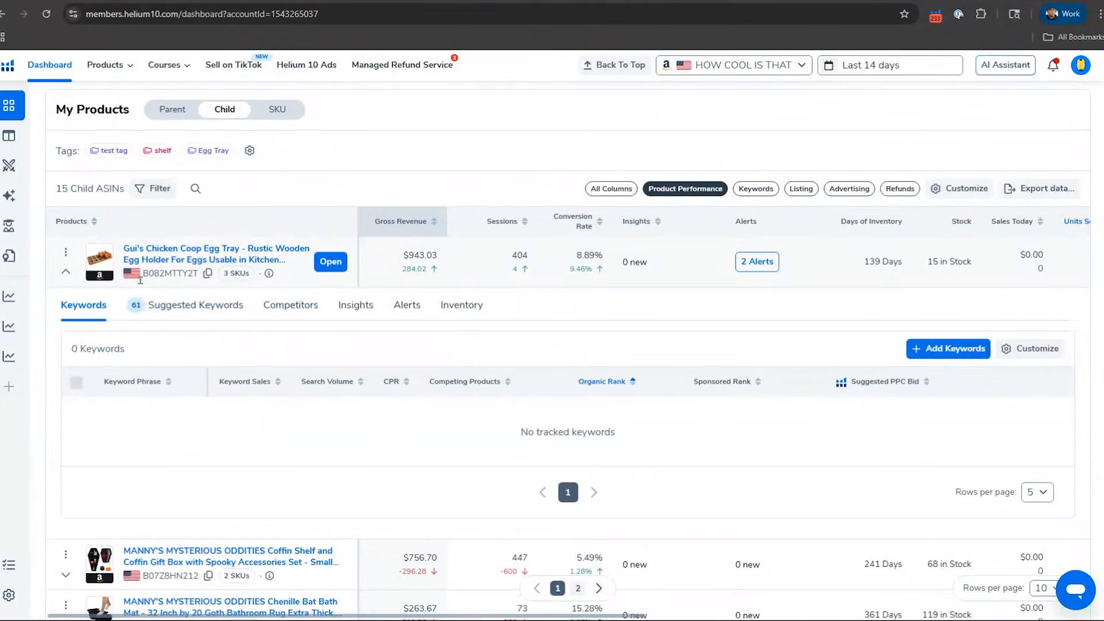
click(292, 315)
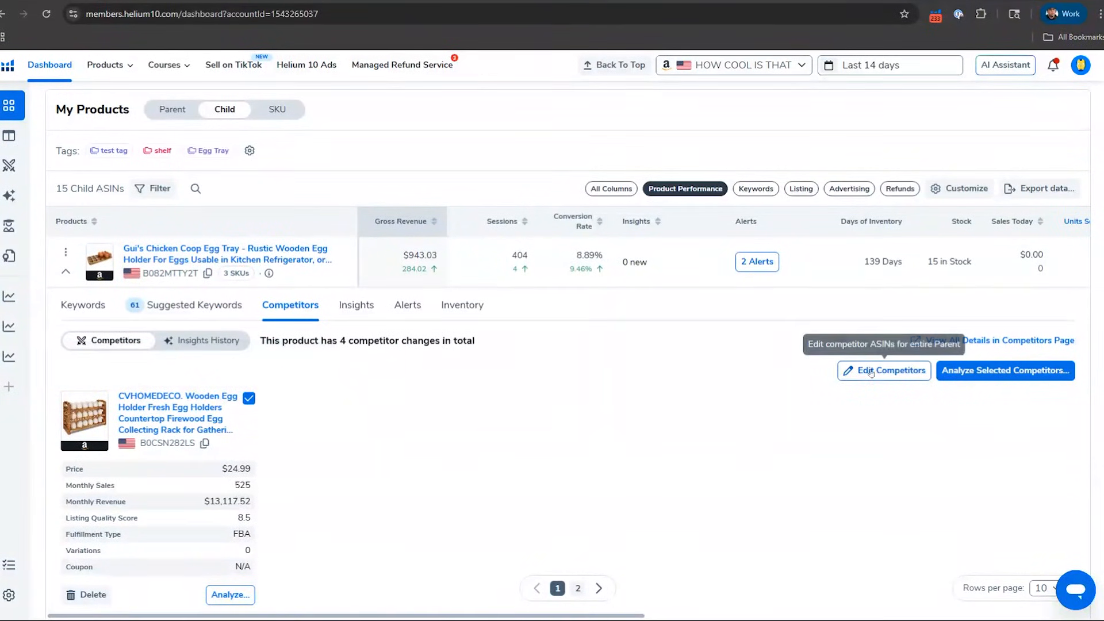
Step: Expand the coffin shelf and gift box product B07Z8HN212 and examine its competitors and their listing details
scroll(315, 420, down, 8)
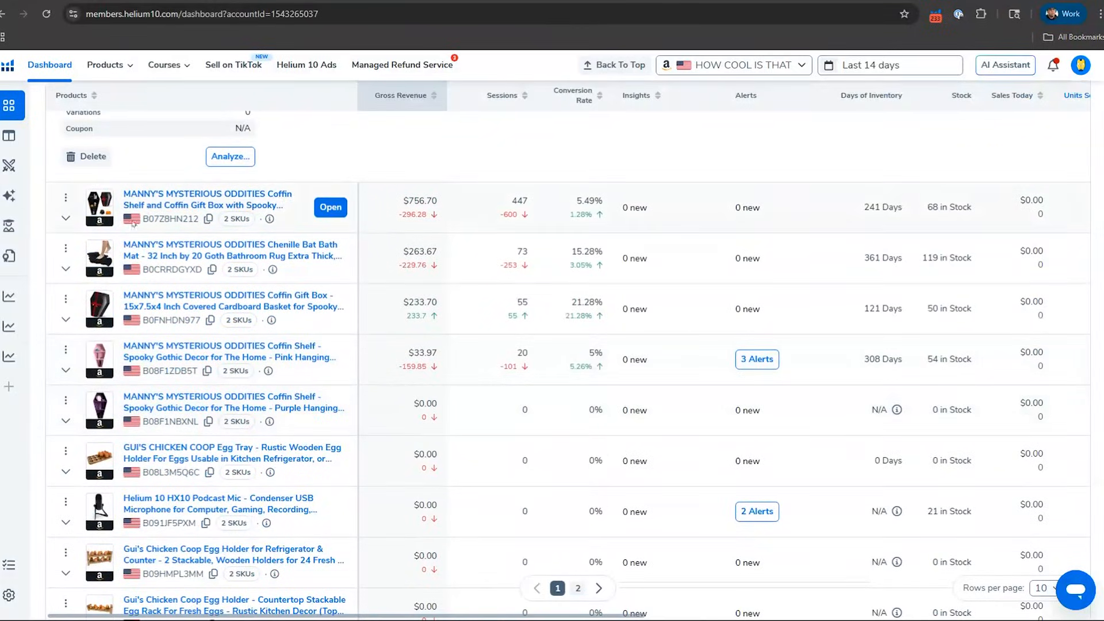
click(66, 217)
click(291, 250)
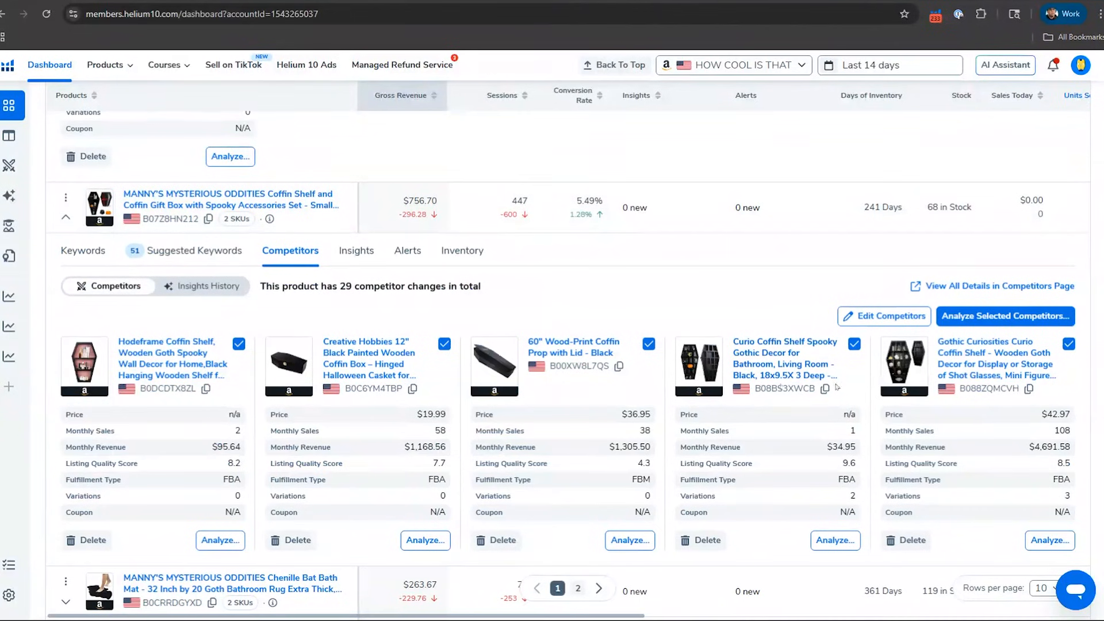
mouse_move(686, 379)
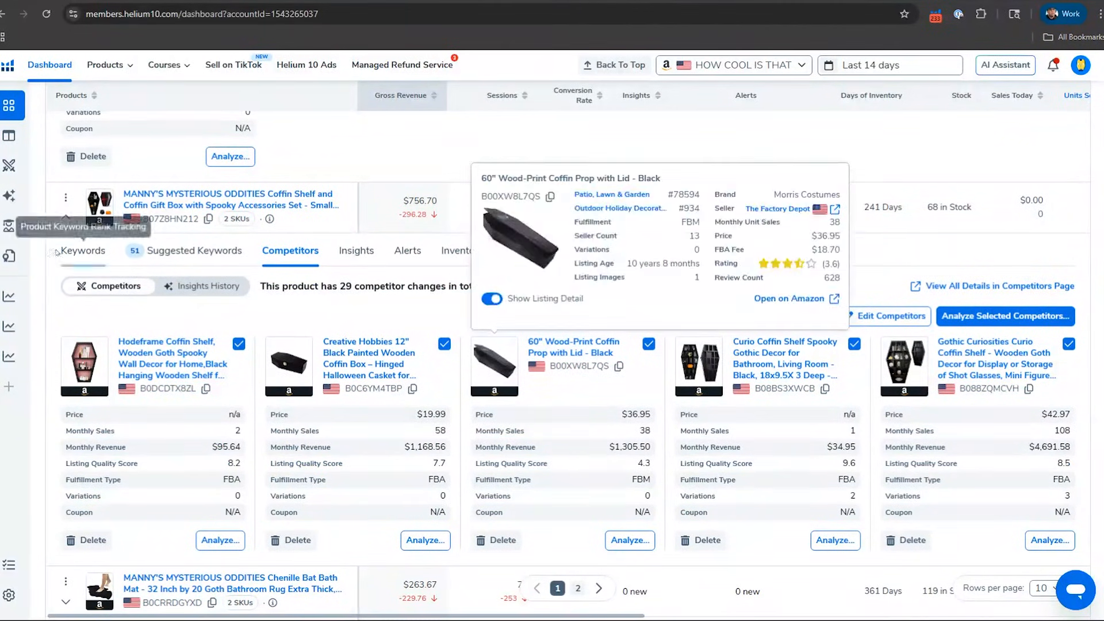
Step: Open the Insights Settings and locate the My Product Keywords Suggested insight
mouse_move(5, 245)
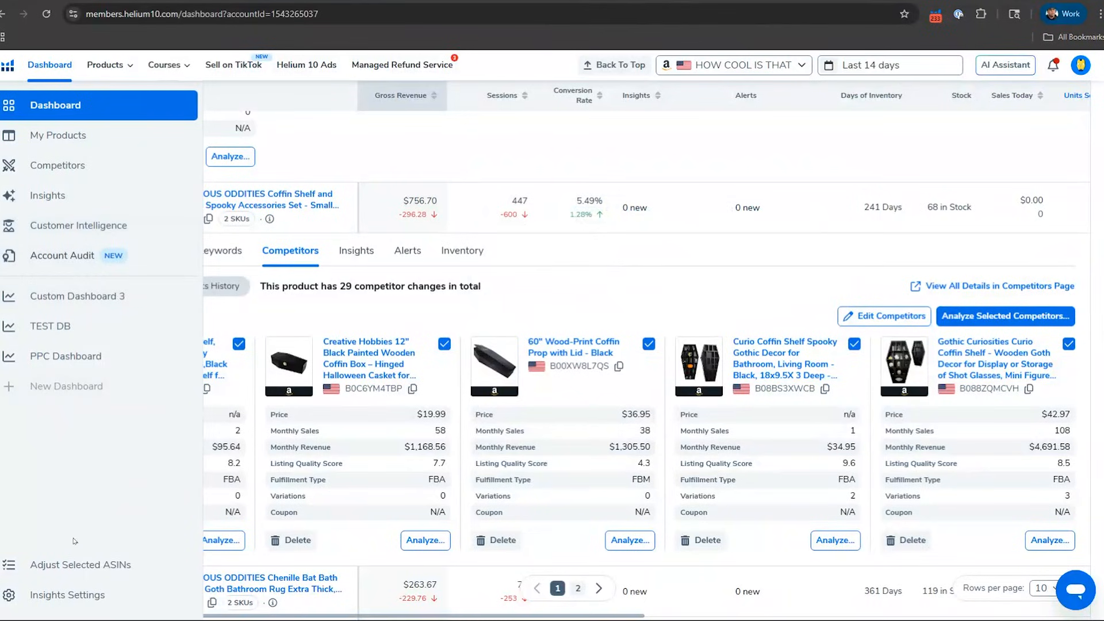
click(80, 595)
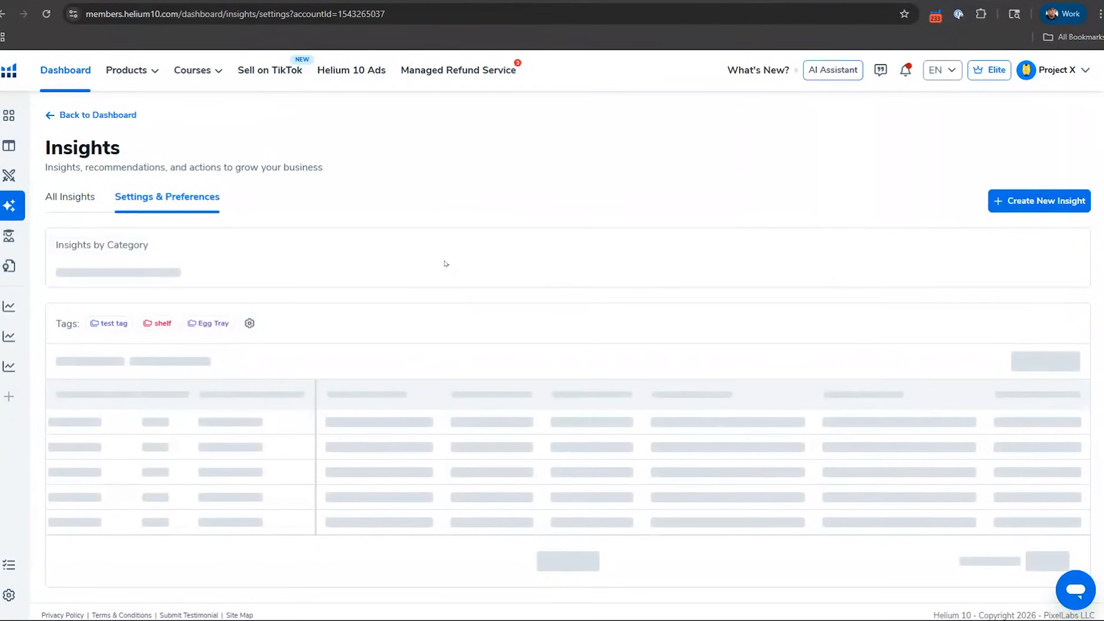
scroll(446, 263, down, 3)
scroll(446, 264, down, 7)
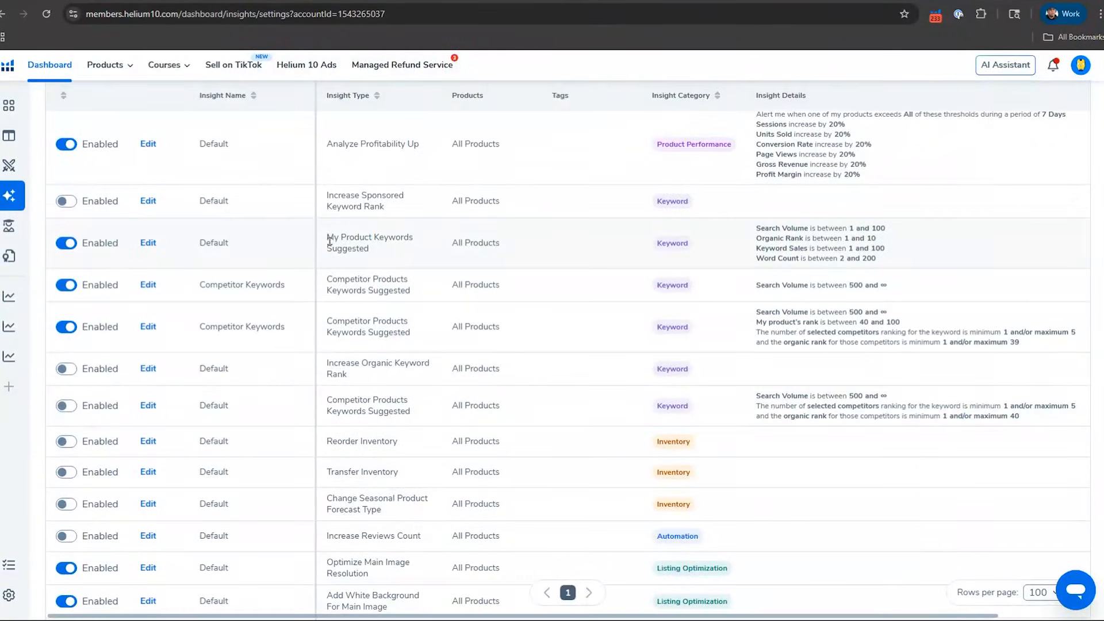
drag(327, 238, 404, 252)
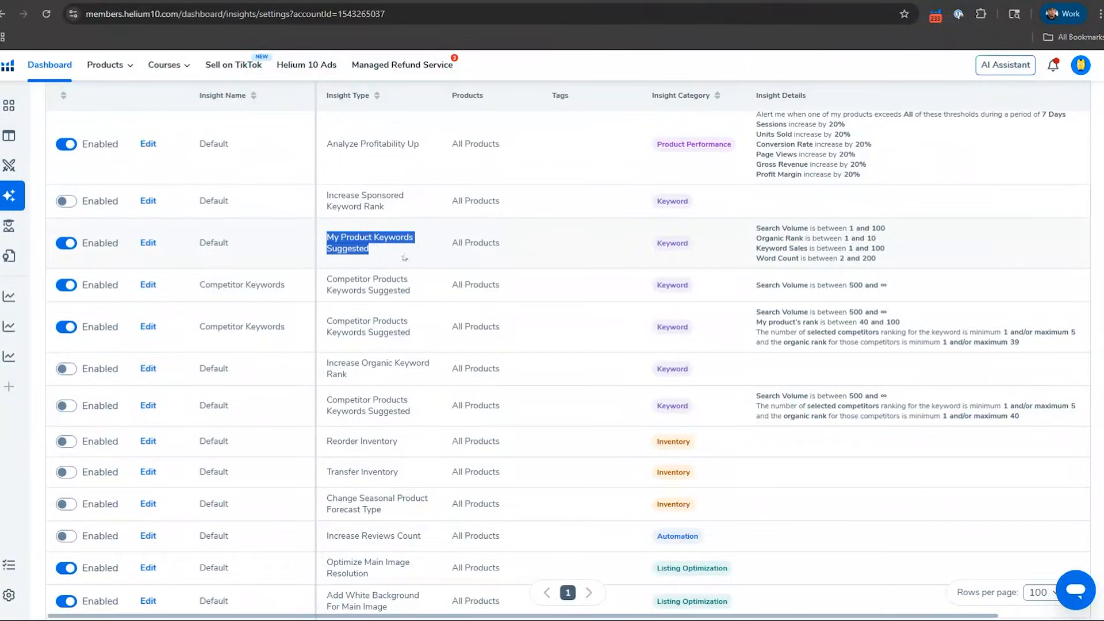
Step: Edit the My Product Keywords Suggested insight to use a search volume of at least 300 without a maximum, and disable the Keyword Sales threshold
click(148, 245)
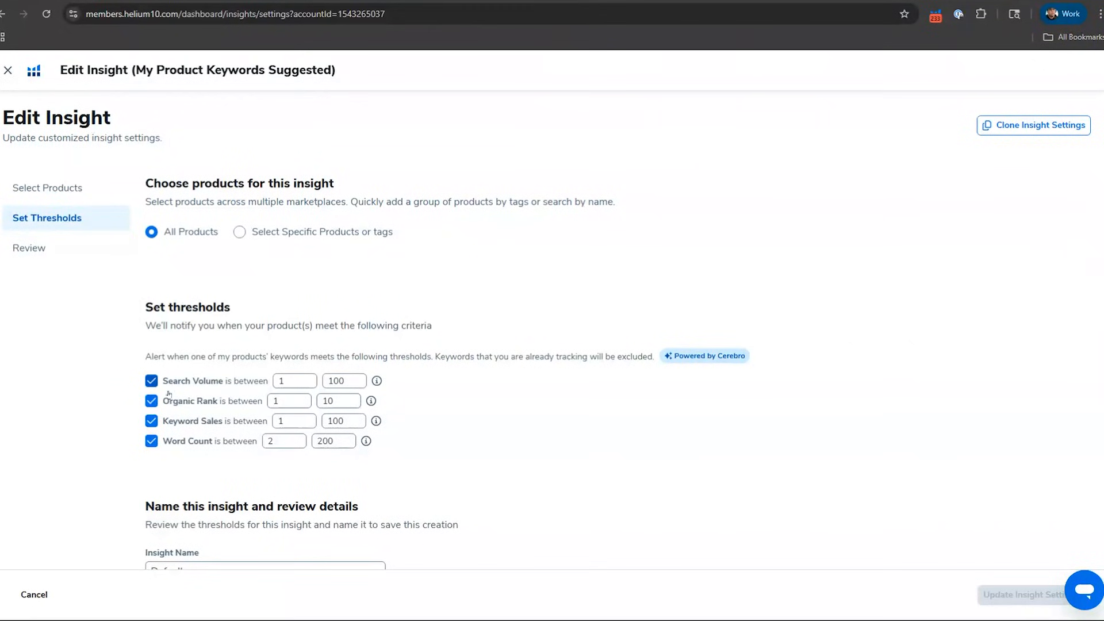
double_click(290, 381)
text(300)
key(Tab)
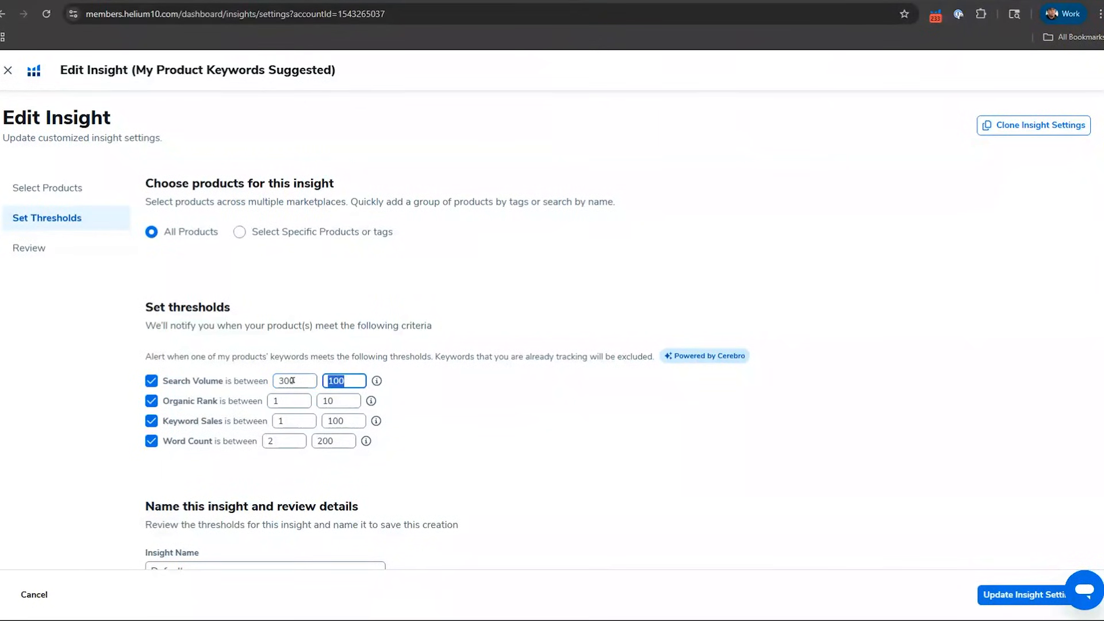
key(BackSpace)
click(151, 421)
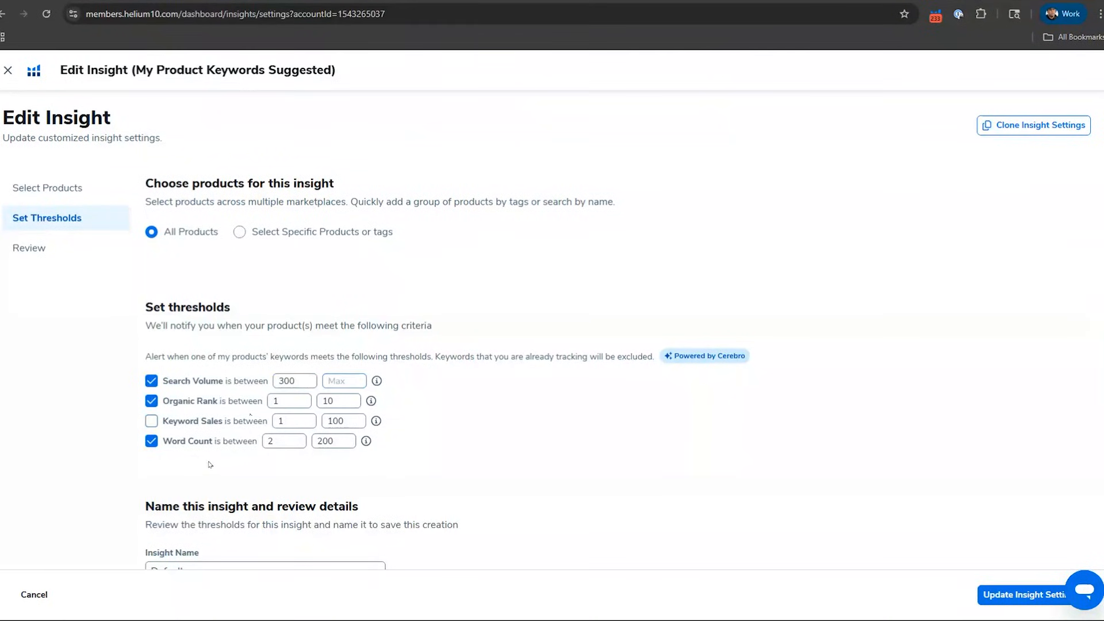
Step: Clear the Word Count maximum, review the threshold summary, and close the insight without saving
drag(341, 441, 313, 443)
key(BackSpace)
scroll(276, 246, down, 3)
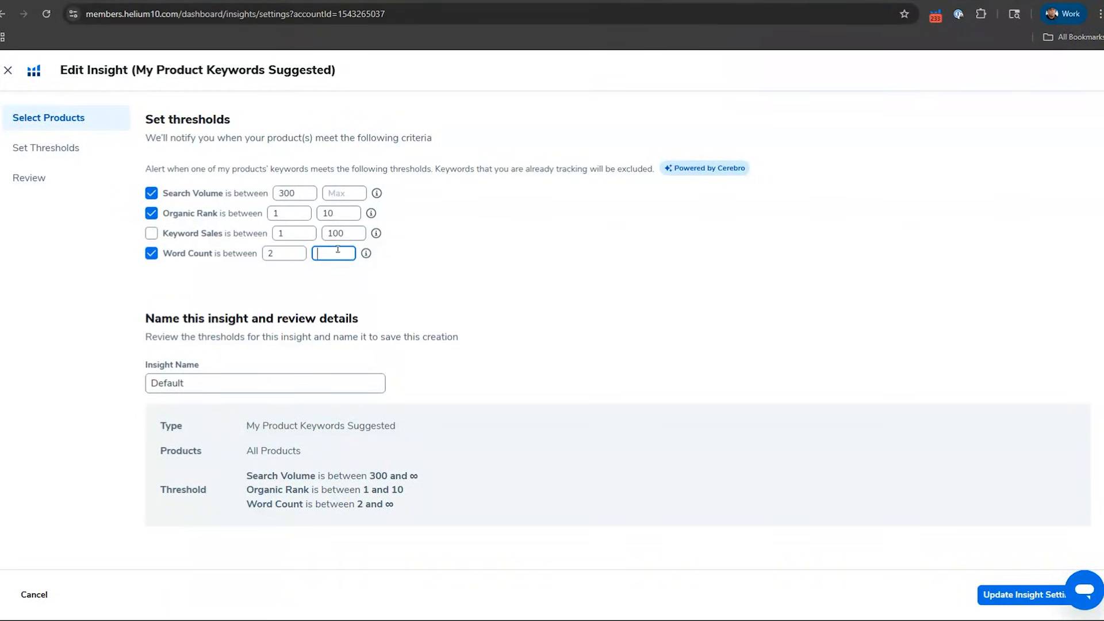
click(8, 70)
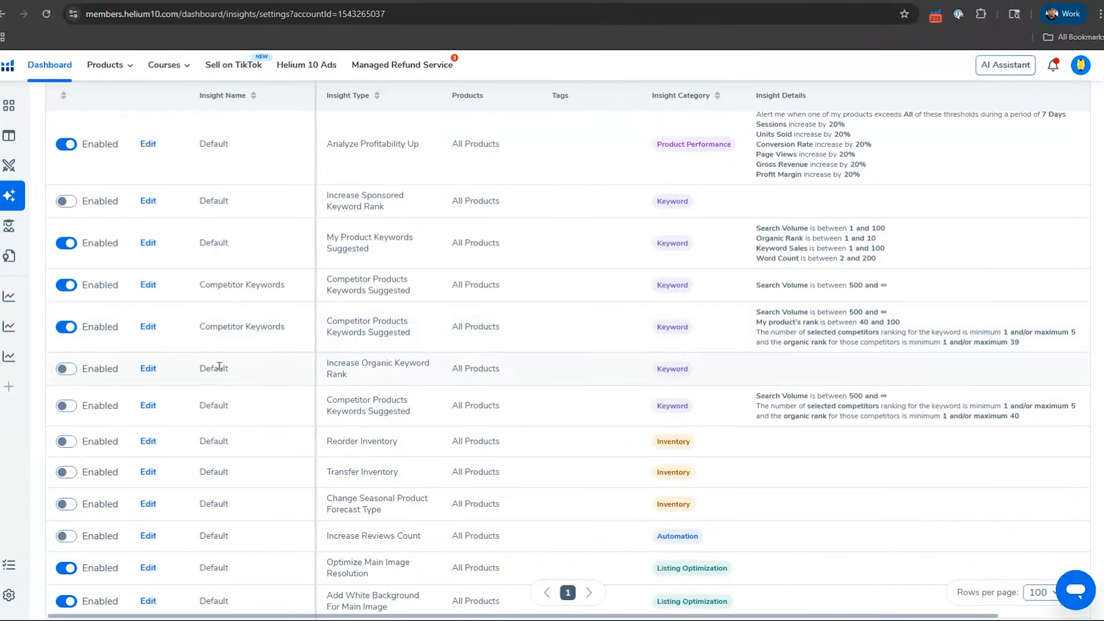
Step: Edit the Competitor Keywords insight that has a product-rank threshold, limiting it to the Chenille Bat Bath Mat, B0CRRDGYXD
click(148, 327)
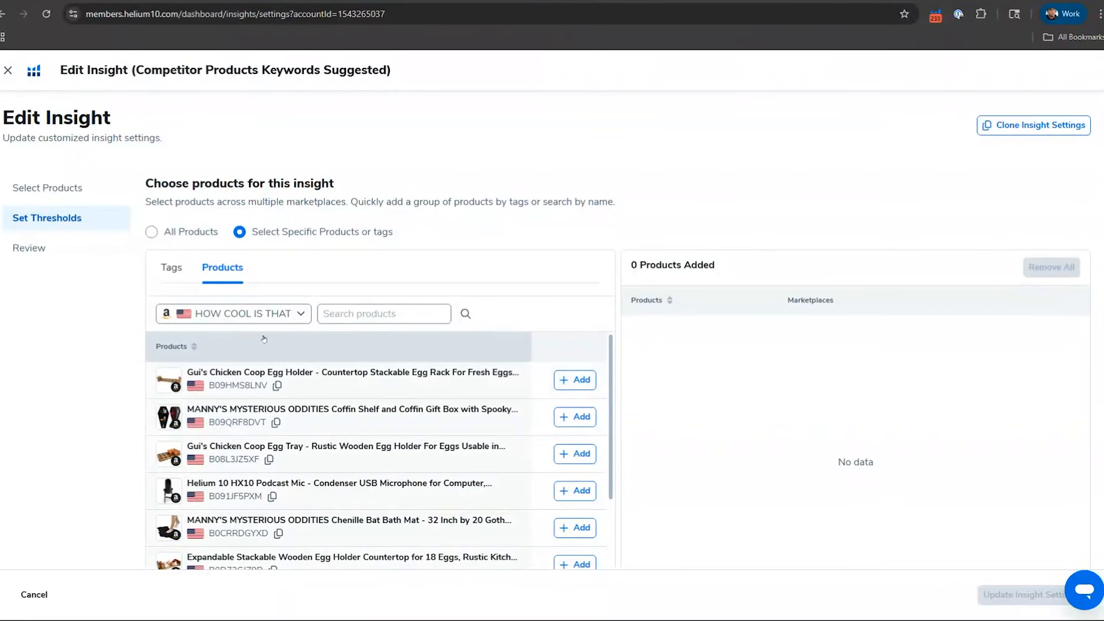
scroll(242, 420, down, 1)
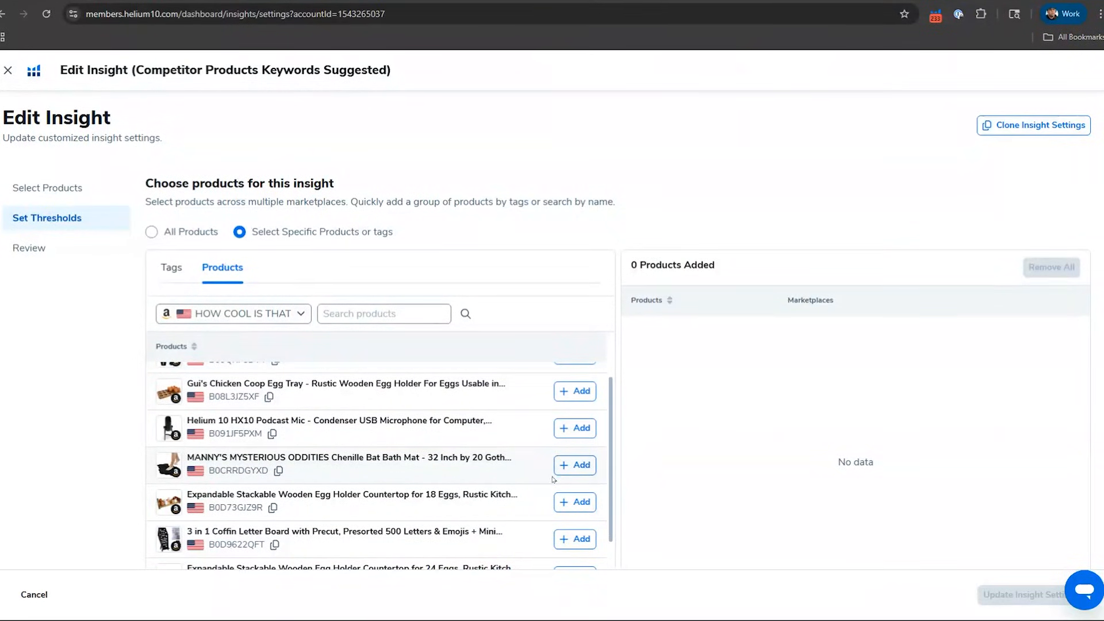
click(572, 468)
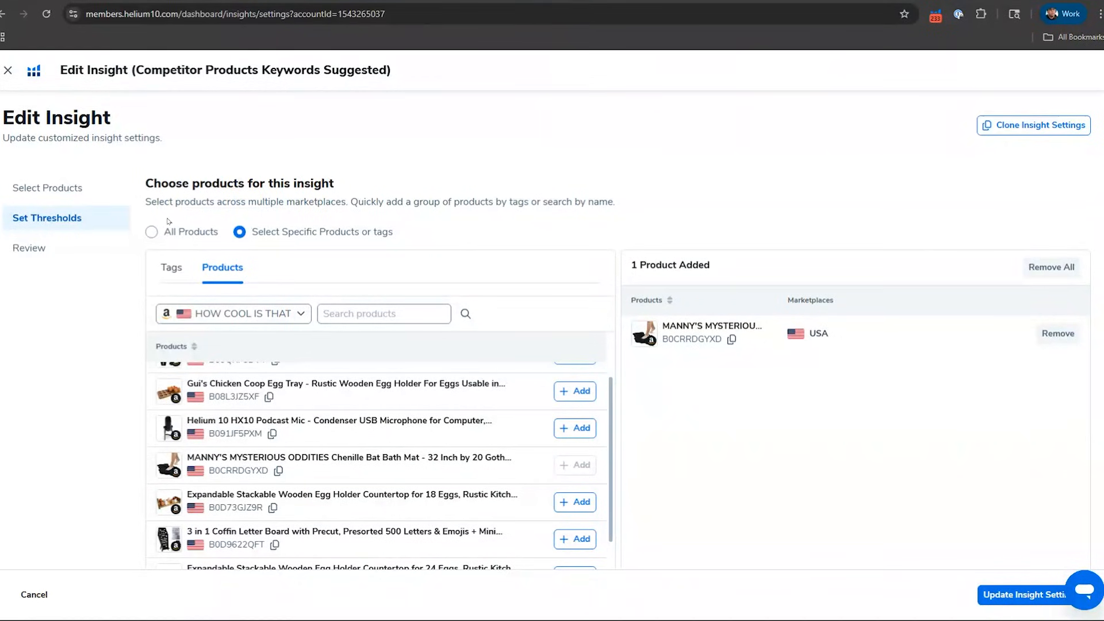
Step: Set the insight's minimum search volume to 400 and the maximum product rank to 300, review the summary, and close it without saving
scroll(437, 383, down, 10)
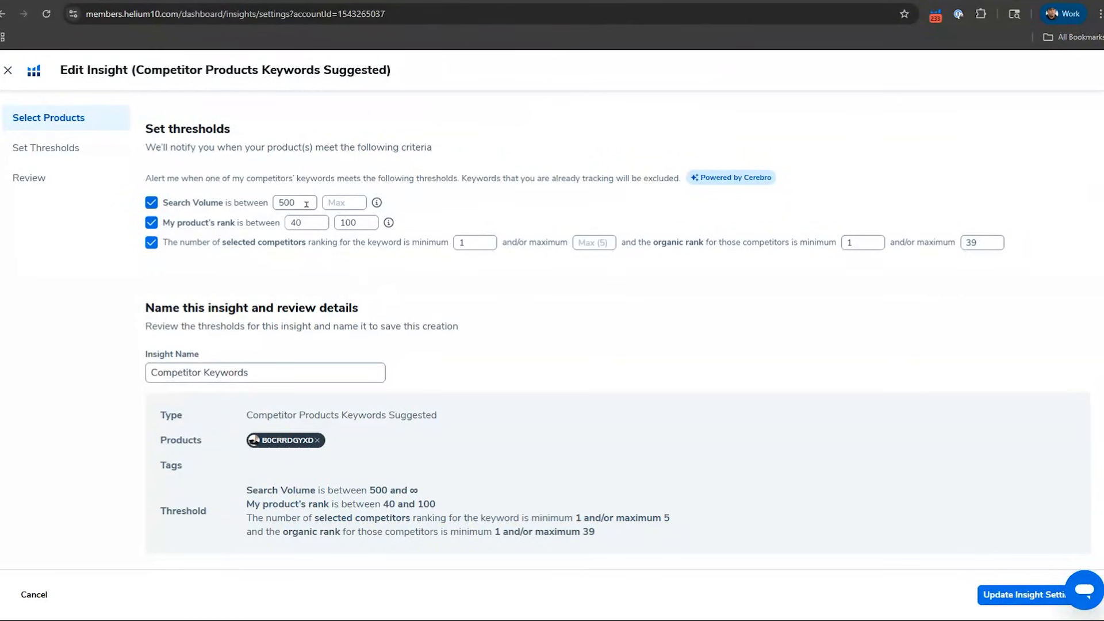
drag(304, 203, 259, 208)
text(400)
click(348, 223)
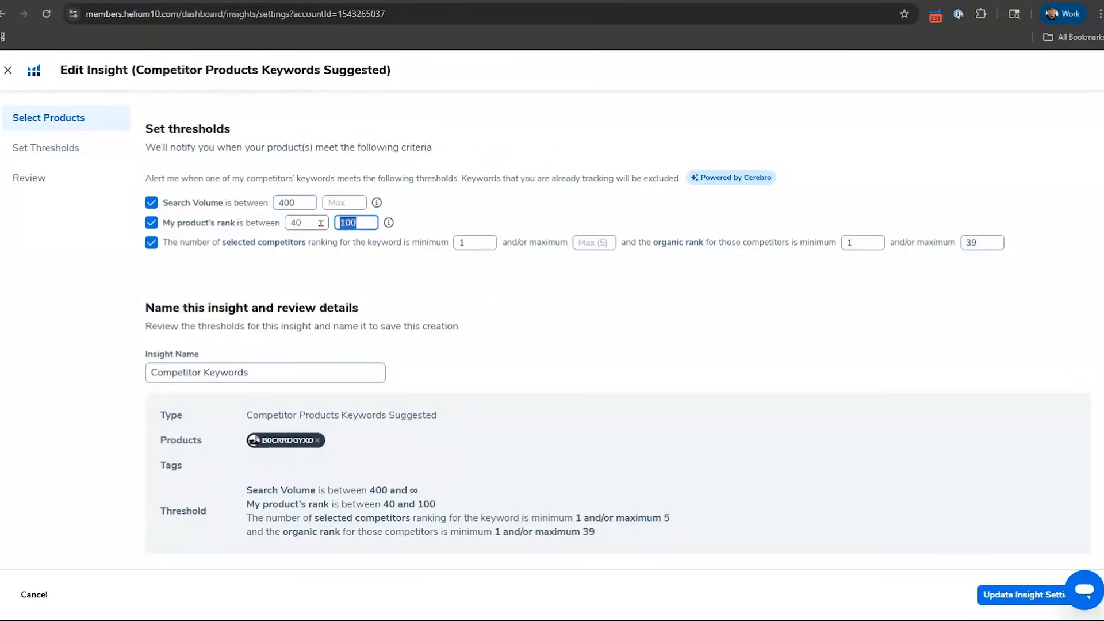
key(BackSpace)
key(BackSpace)
key(BackSpace)
text(300)
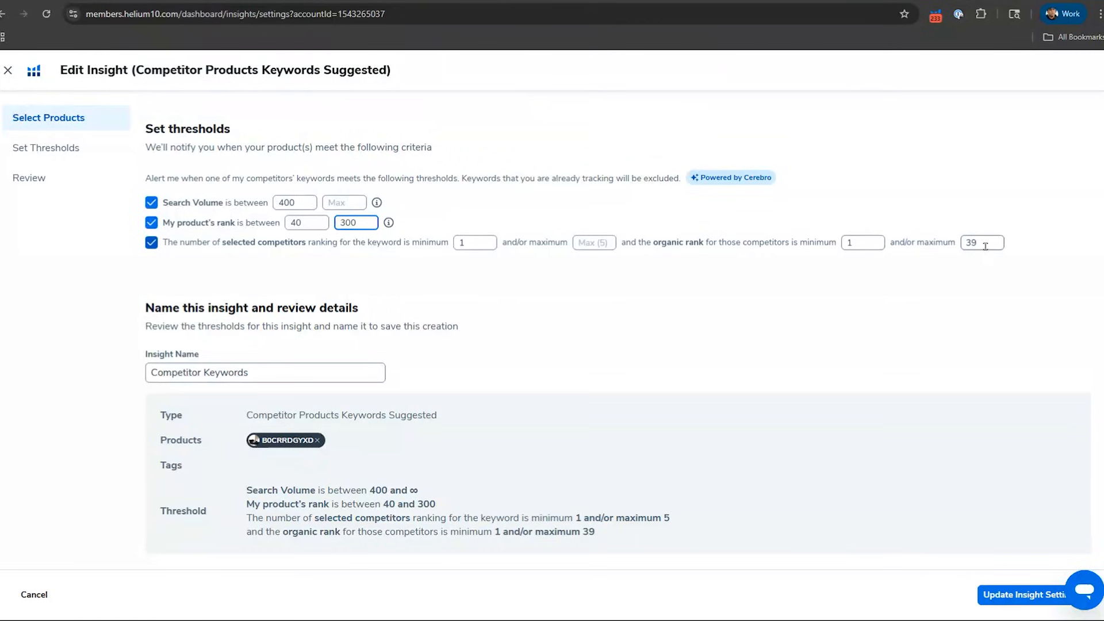
scroll(488, 396, down, 1)
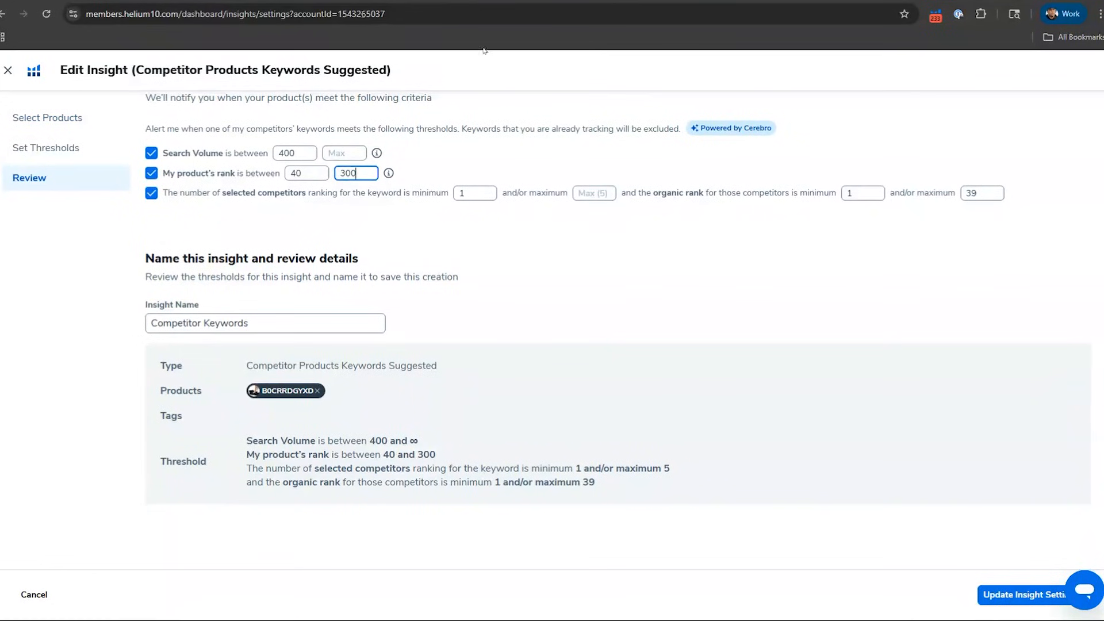
click(9, 72)
Step: Return to the Dashboard and examine the competitor and keyword notifications in its Insights section
click(48, 66)
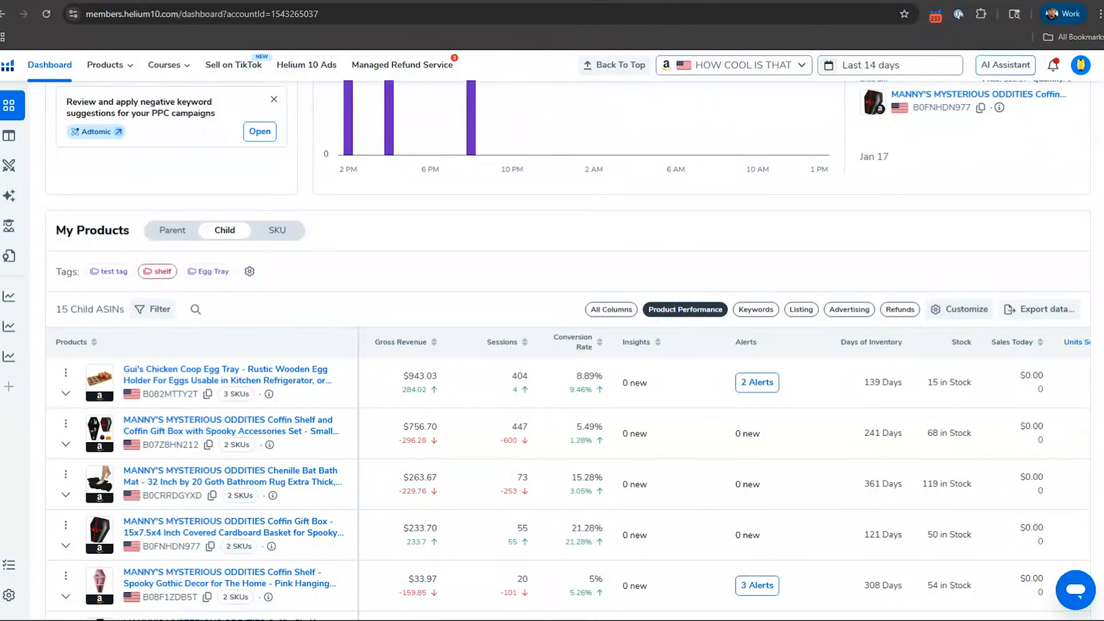
scroll(174, 239, up, 5)
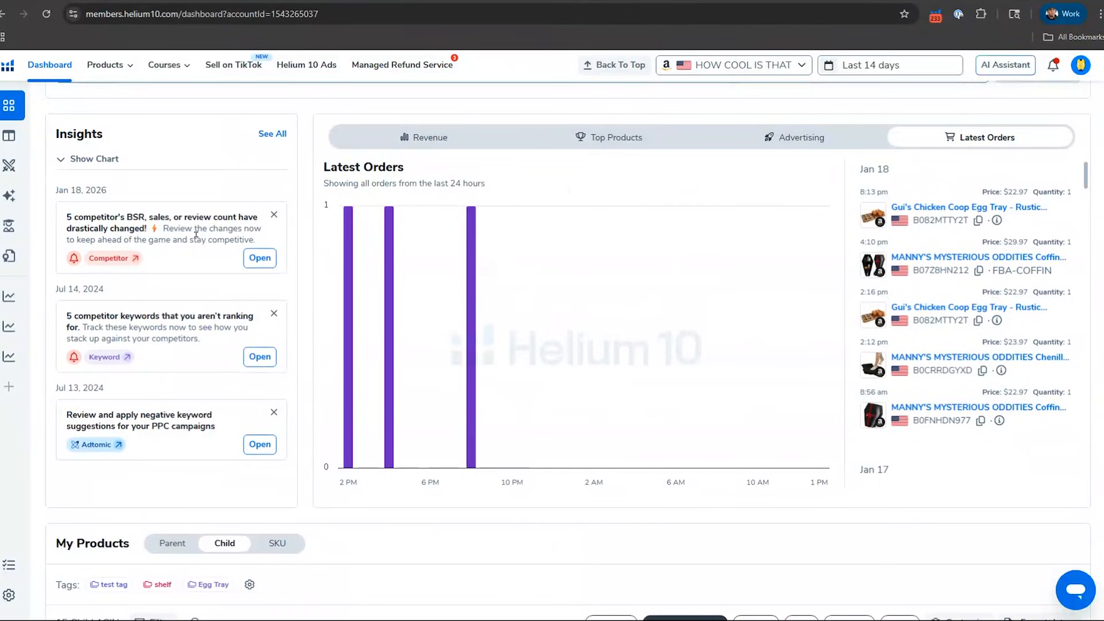
scroll(196, 234, up, 5)
scroll(196, 234, down, 2)
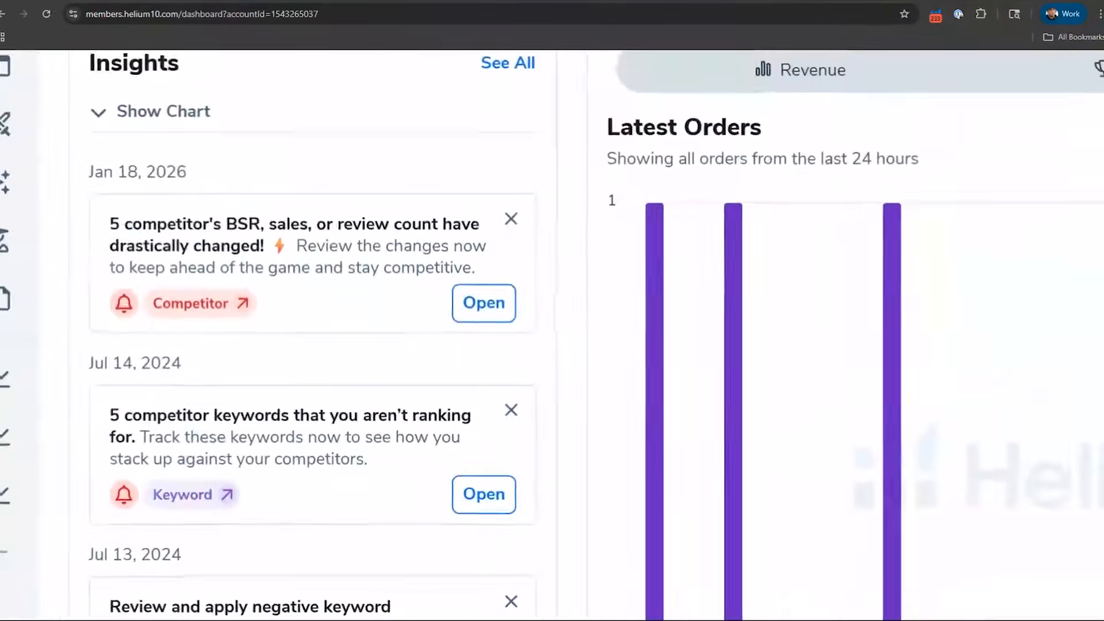
mouse_move(7, 296)
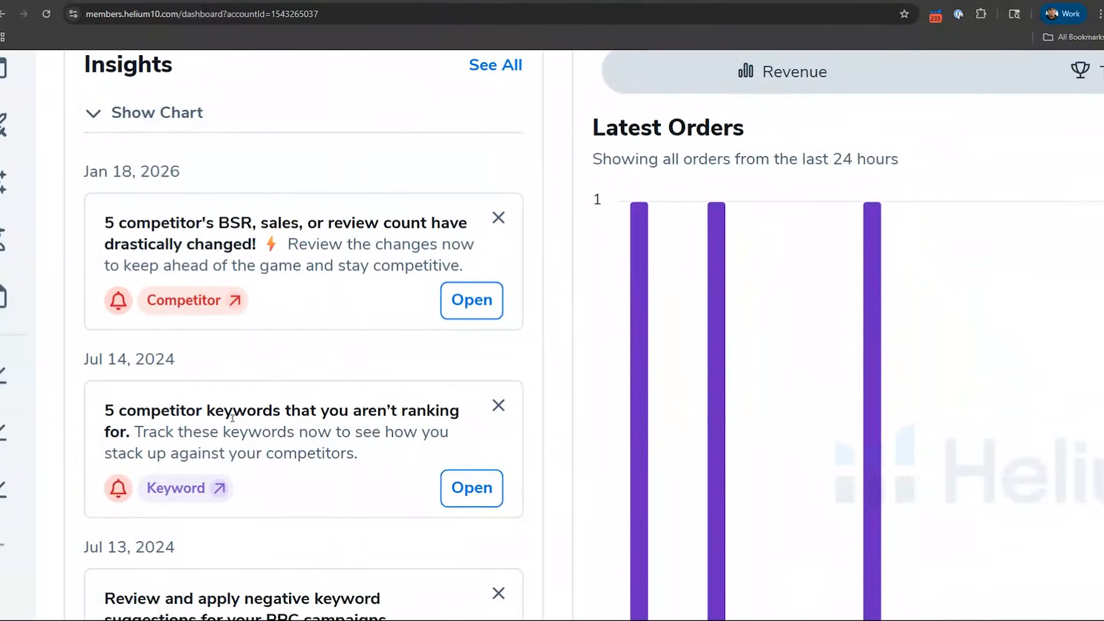